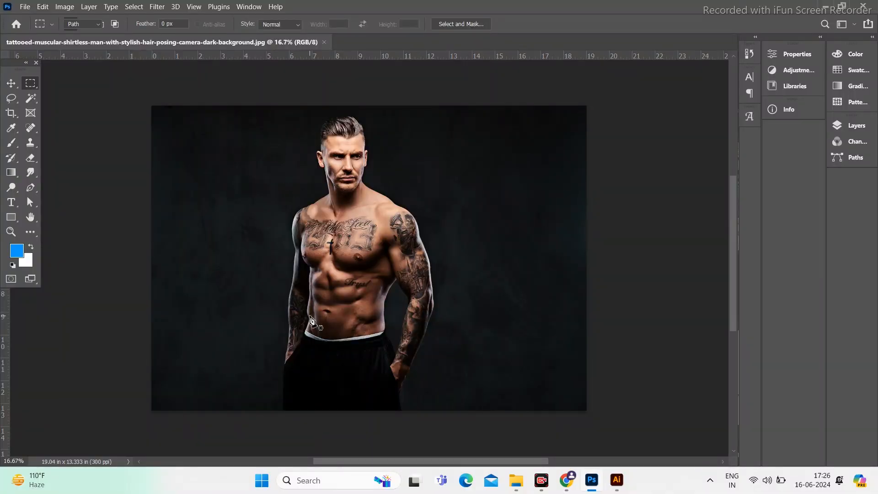
Step: Trace a path around the tattooed man and content-aware fill it to remove him
key("p")
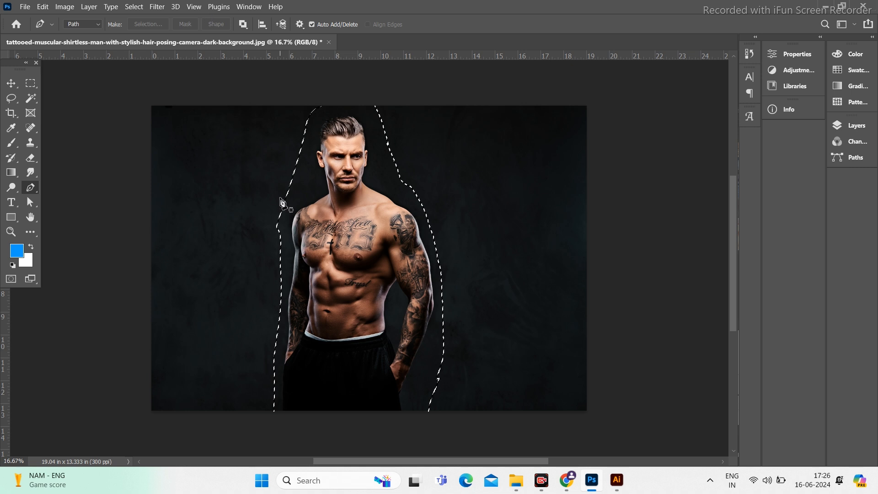
key("shift+F5")
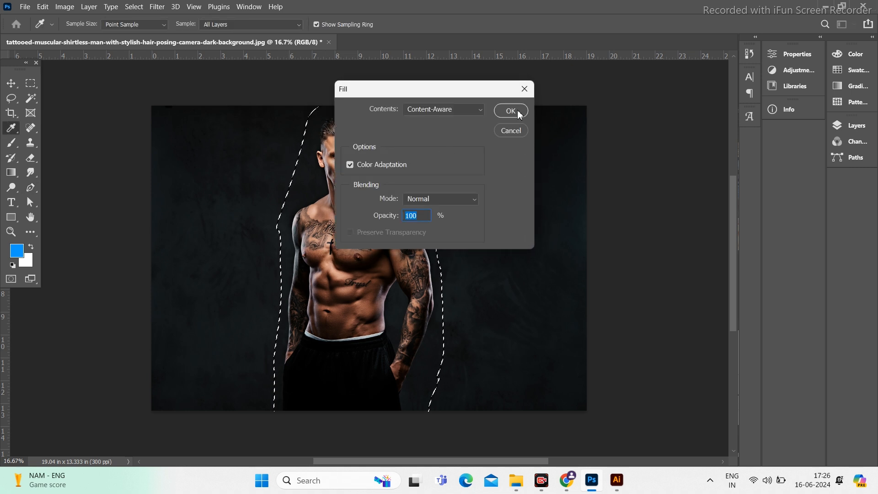
left_click(519, 114)
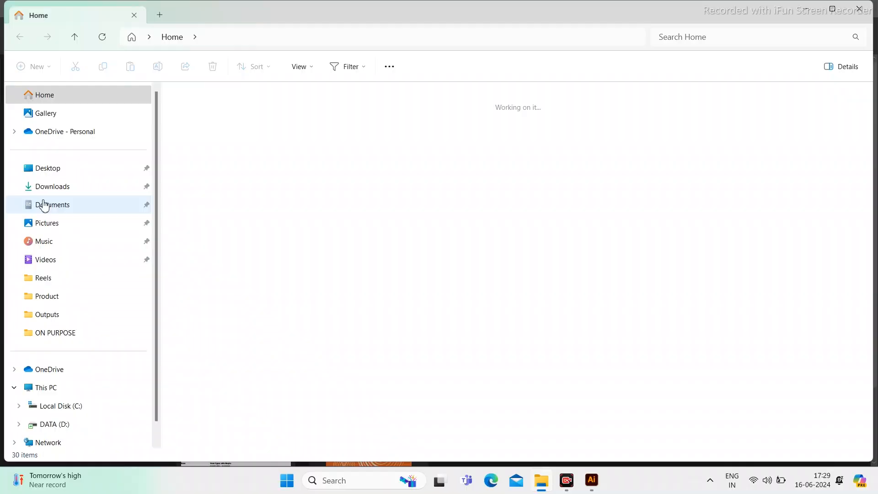
Step: Open 'WhatsApp Image 2024-06-09 at 21.43.42.jpeg' from Downloads in Illustrator
left_click(51, 186)
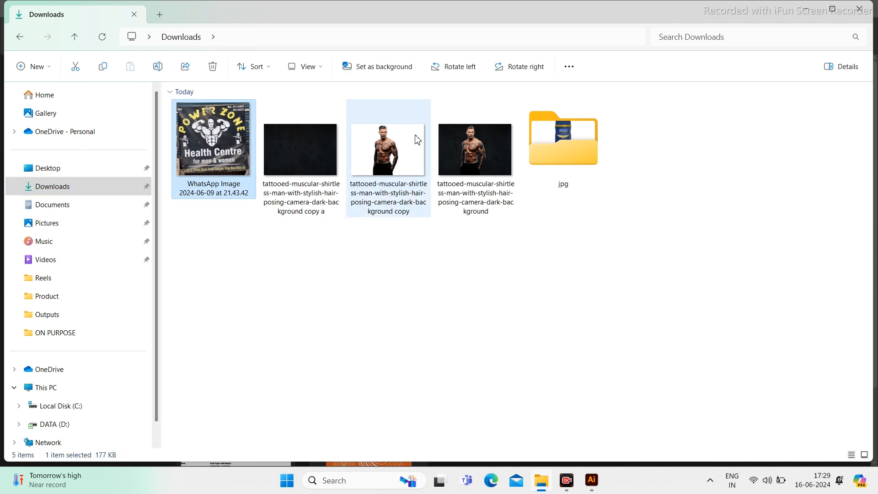
left_click_drag(451, 273, 383, 292)
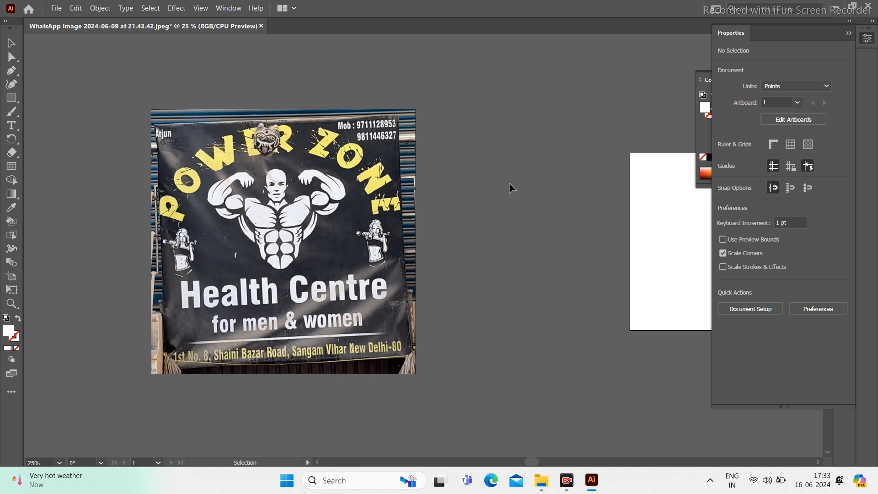
Step: Drop the man cutout and dark background image files from Downloads onto the Illustrator canvas
key("alt+Tab")
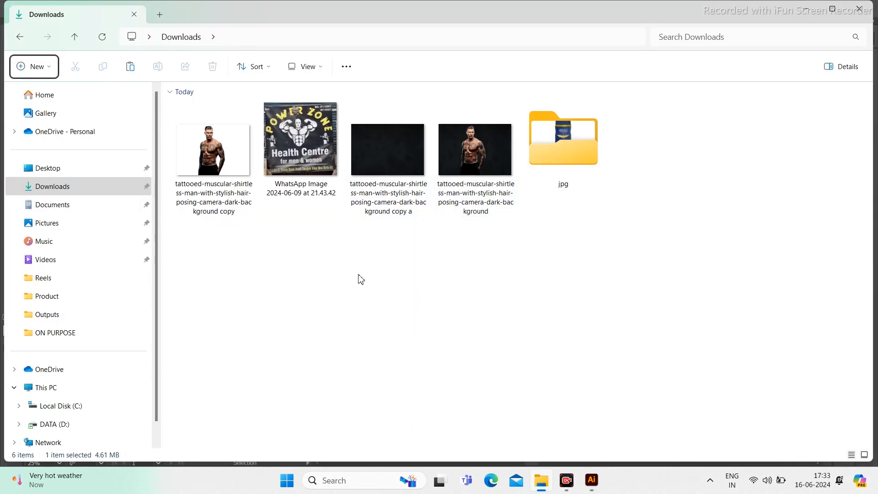
left_click(213, 151)
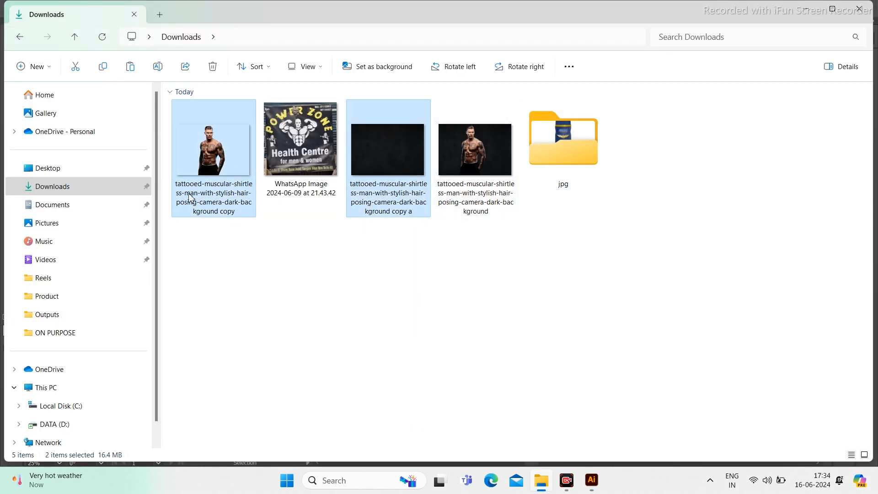
key("alt+Tab")
left_click_drag(390, 305, 495, 193)
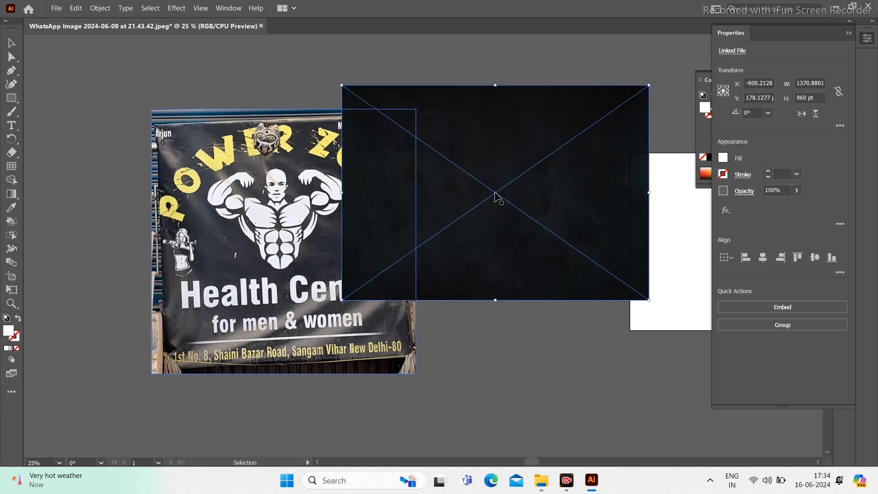
Step: Spread the dark background, man cutout and Power Zone banner apart beside the white artboard
left_click(494, 62)
left_click_drag(502, 138, 501, 310)
scroll(502, 170, "down", 3)
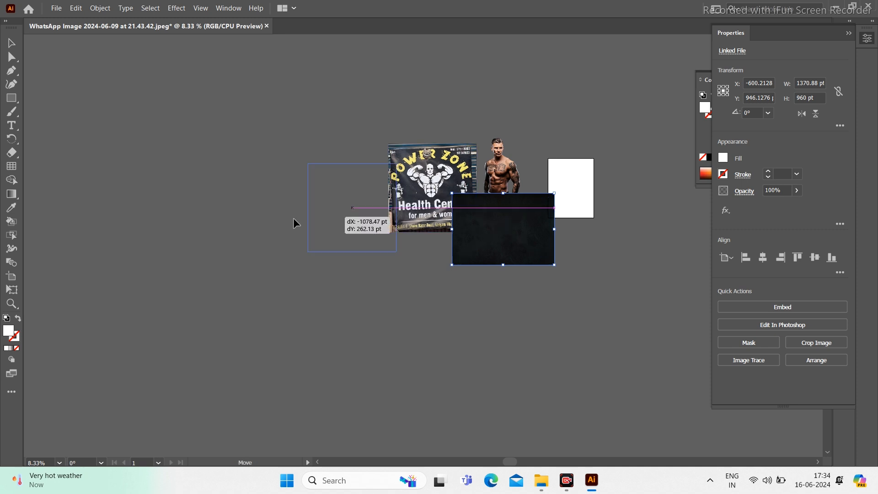
left_click_drag(293, 223, 183, 201)
scroll(306, 192, "up", 1)
left_click_drag(443, 207, 351, 229)
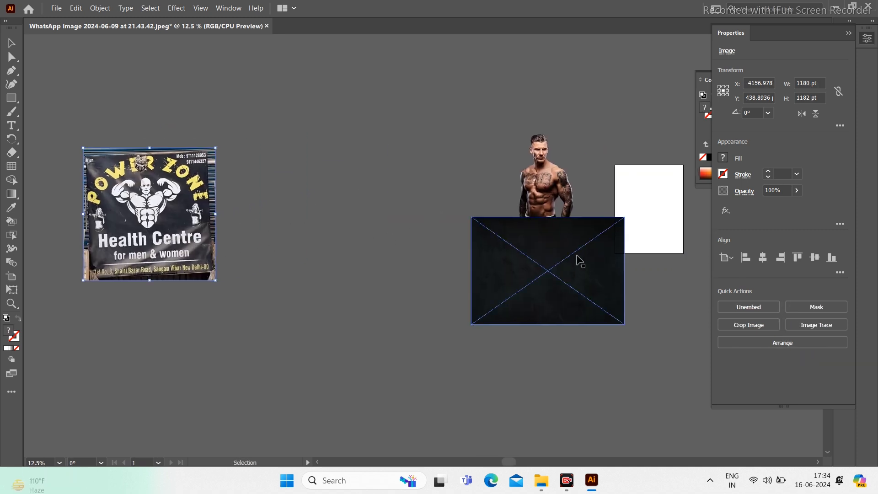
left_click_drag(374, 184, 373, 183)
left_click_drag(480, 178, 433, 286)
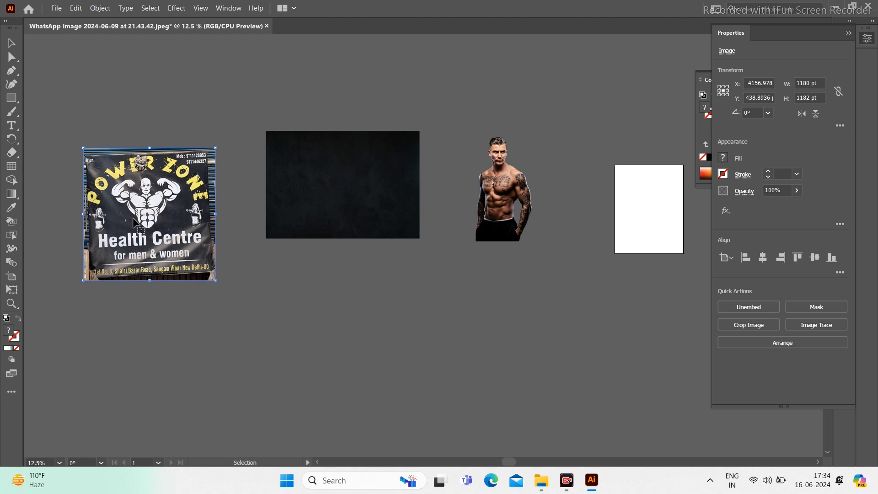
Step: Switch the artboard to landscape orientation
scroll(497, 286, "right", 4)
left_click(572, 177)
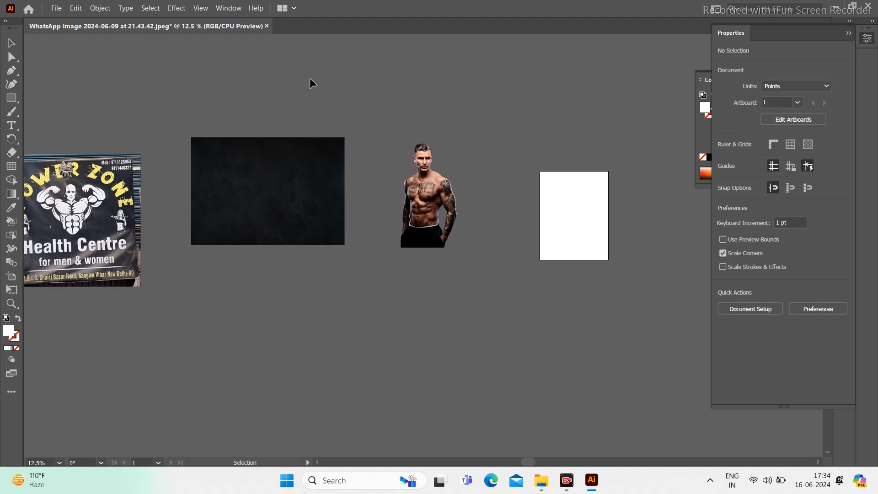
key("shift+o")
left_click(834, 167)
left_click(836, 49)
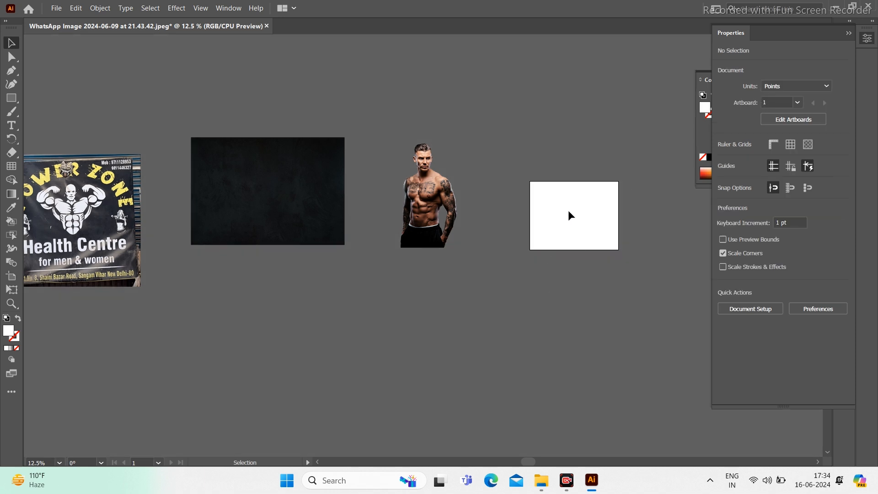
Step: Shrink the Power Zone banner and man images and move them up beside the artboard
left_click_drag(394, 219, 394, 220)
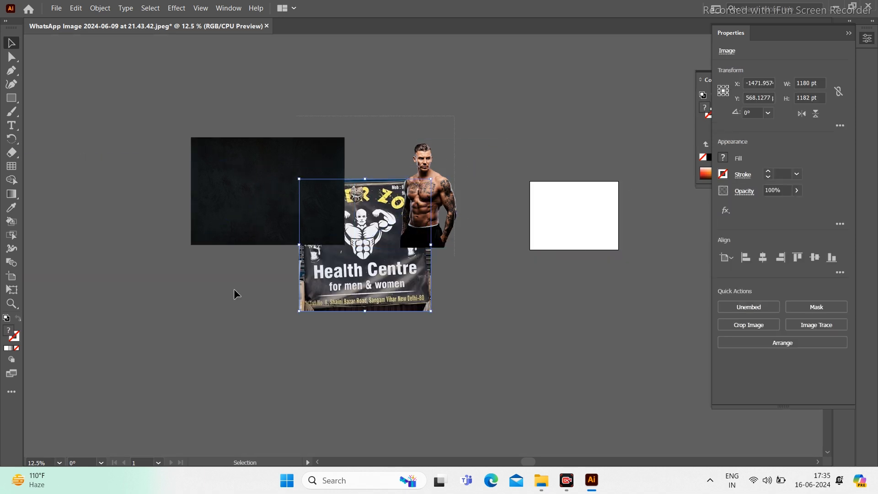
left_click_drag(200, 146, 358, 232)
left_click_drag(433, 197, 400, 238)
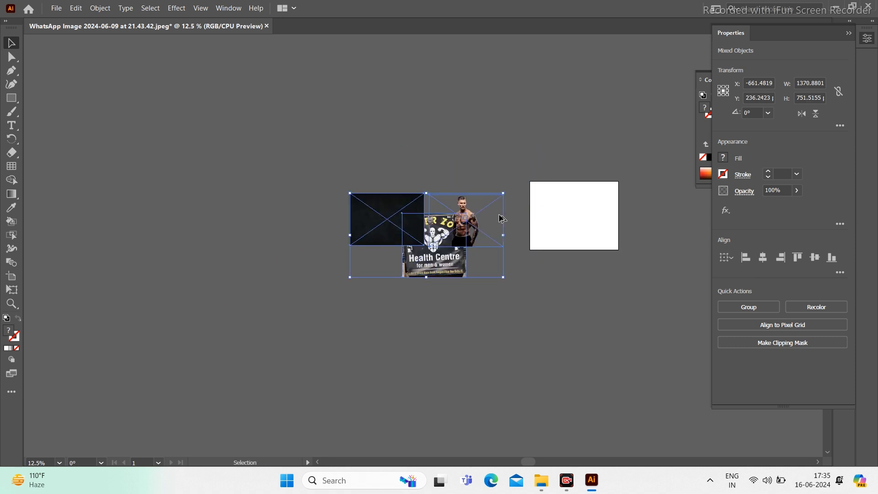
scroll(547, 211, "up", 3)
Step: Move the dark background onto the artboard and enlarge it to cover it
key("Tab")
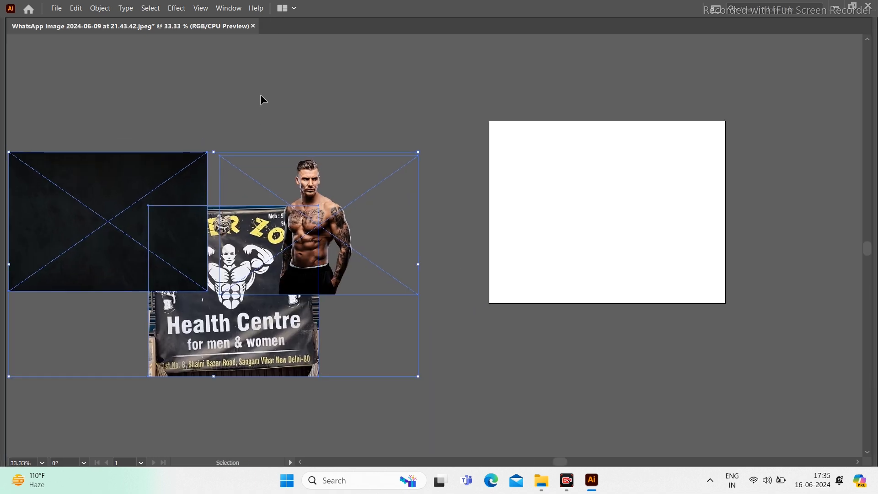
left_click_drag(658, 175, 608, 188)
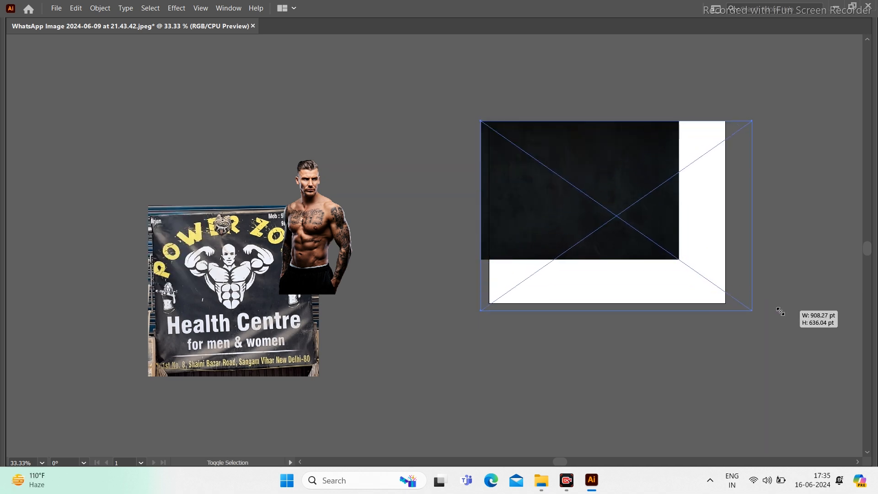
left_click_drag(781, 312, 781, 311)
left_click_drag(643, 192, 641, 203)
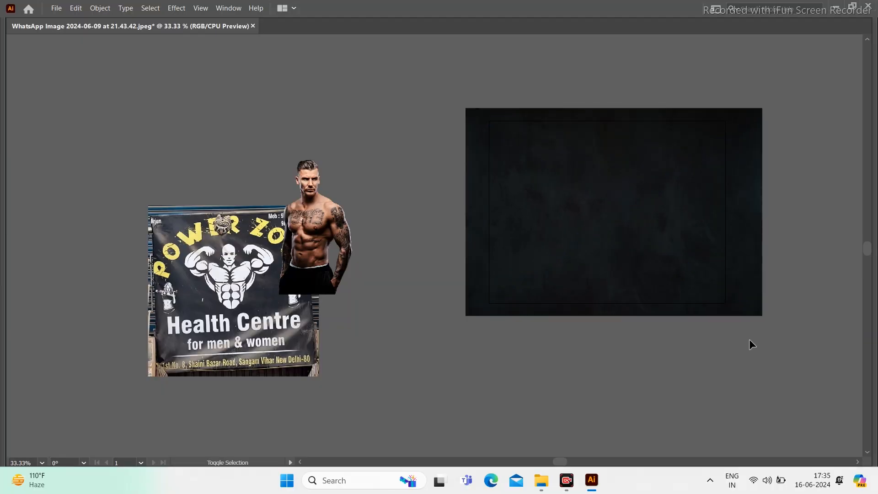
Step: Draw a 792 × 612 pt rectangle matching the artboard size
key("shift+o")
key("Tab")
left_click_drag(549, 278, 327, 282)
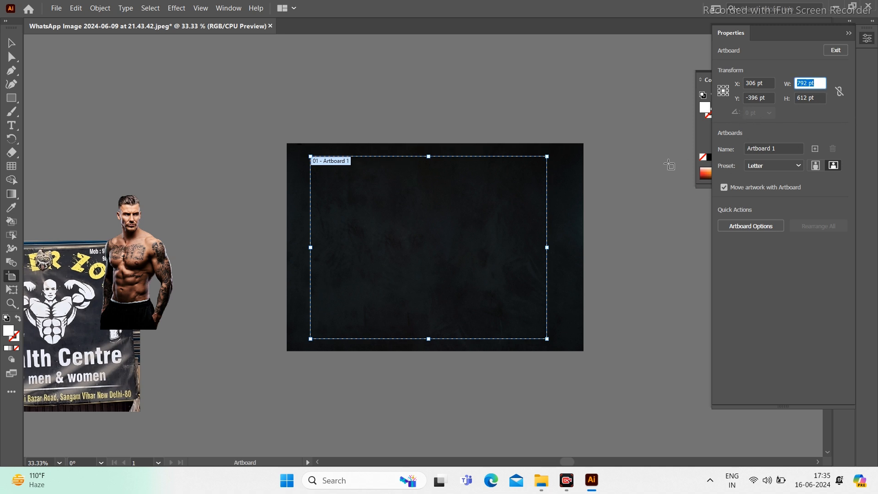
key("Escape")
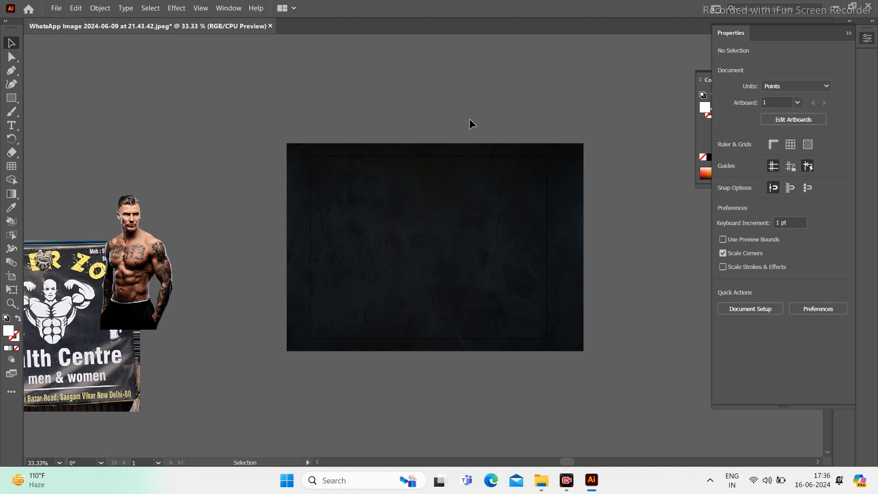
key("m")
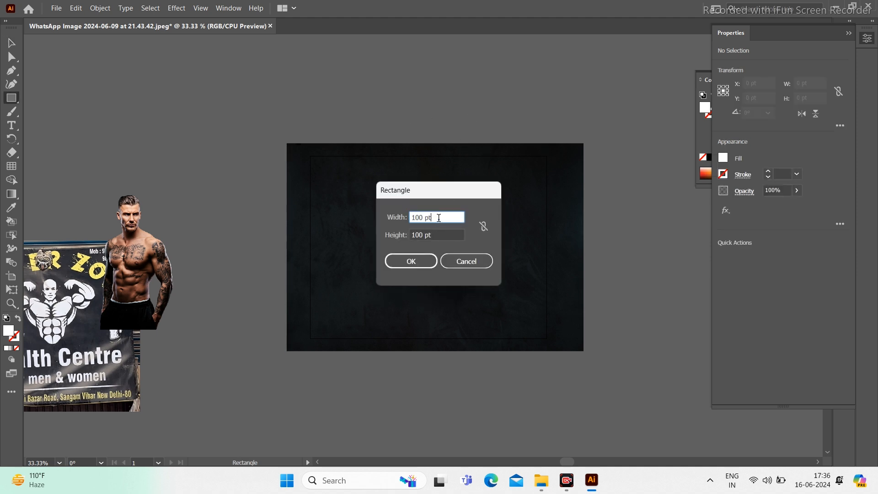
key("ctrl+a")
type("792 pt")
key("Tab")
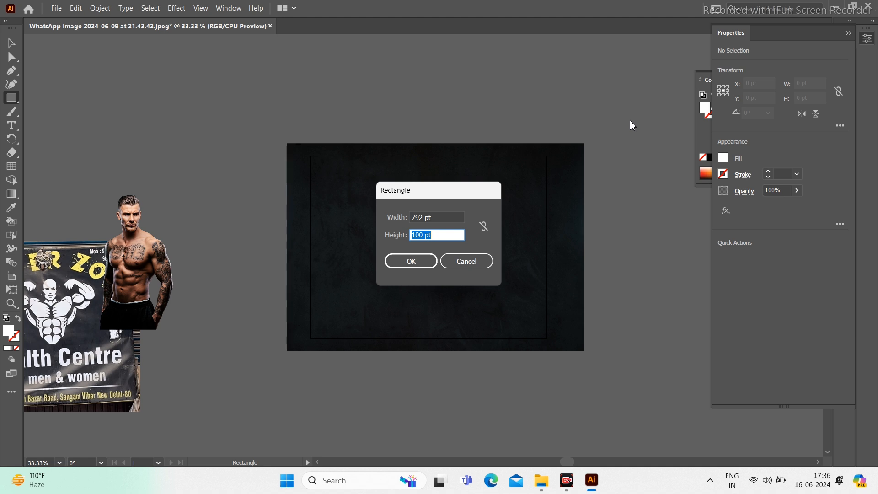
type("612")
left_click(411, 261)
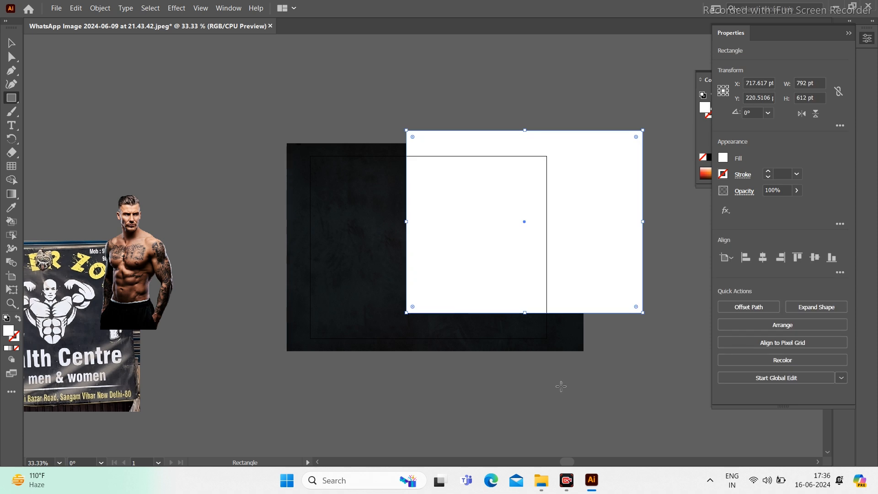
Step: Centre the rectangle on the artboard and clip the dark background to it
key("v")
left_click(762, 257)
left_click(815, 257)
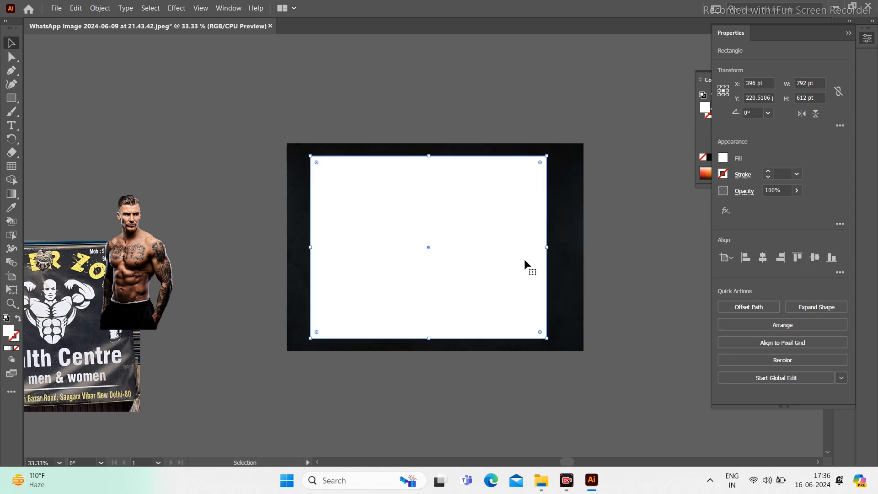
left_click(554, 188, "shift")
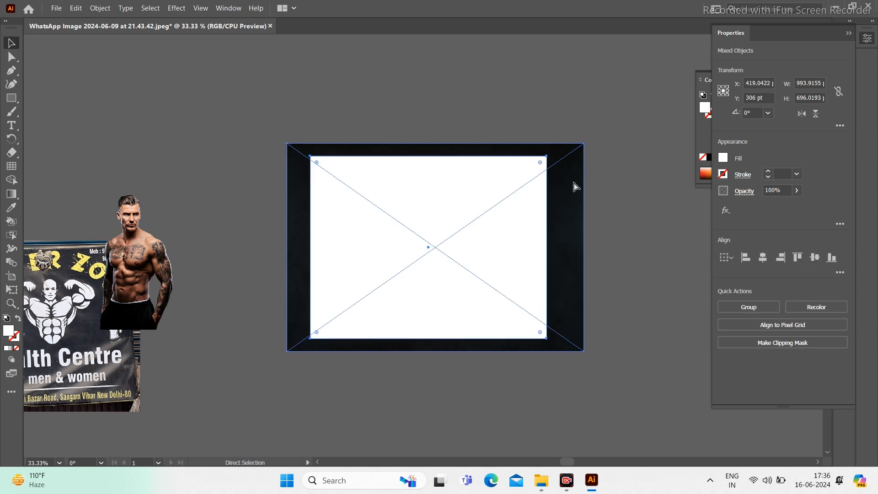
key("ctrl+7")
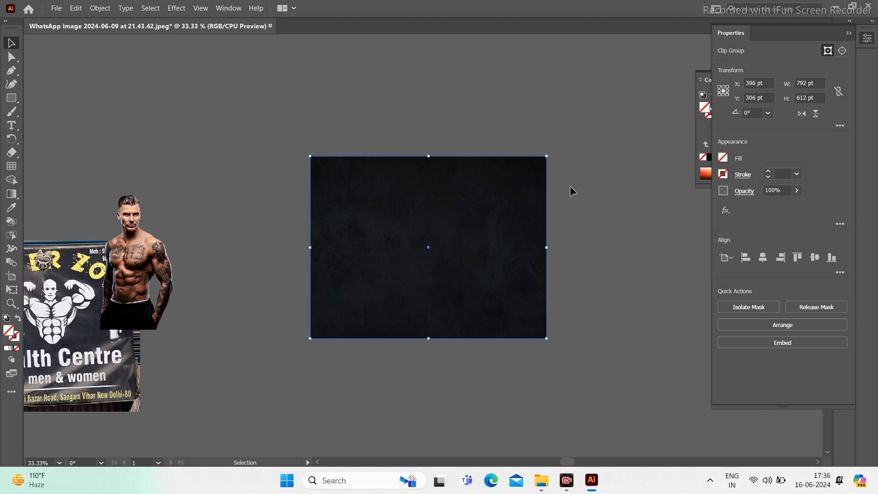
Step: Move the man photo onto the background, bring it to front and centre it on the artboard
left_click_drag(149, 283, 434, 289)
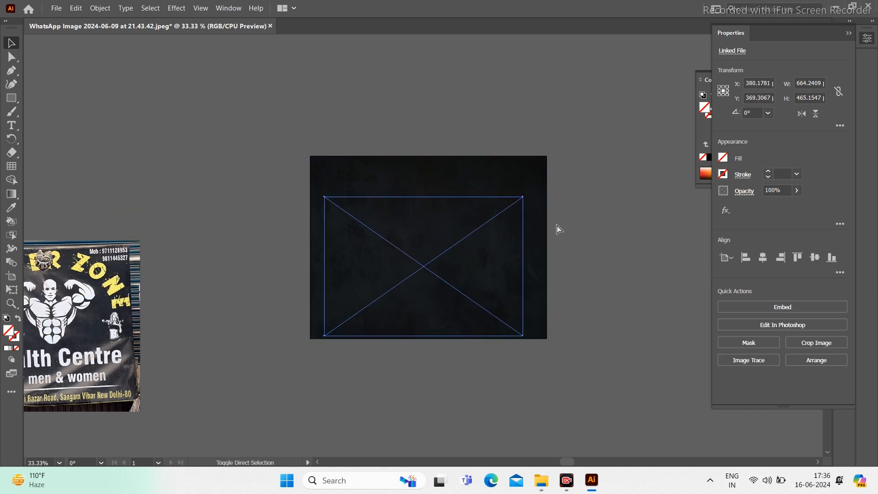
key("ctrl+shift+bracketright")
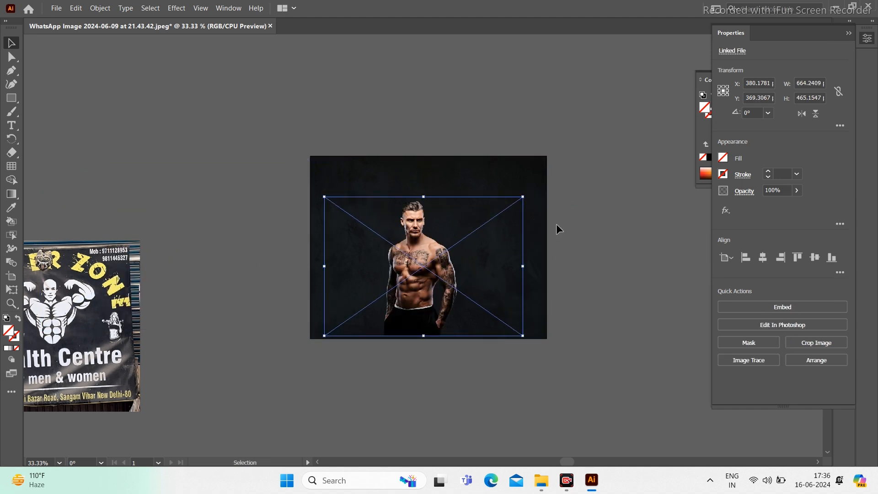
left_click(762, 257)
left_click(815, 257)
Step: Enlarge the man photo to fill the dark background's height
left_click_drag(527, 177, 557, 156)
key("ctrl+z")
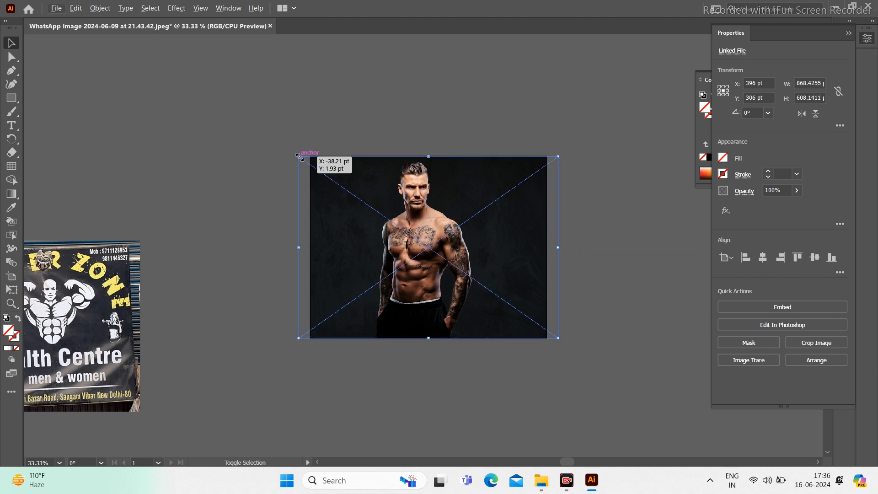
left_click_drag(300, 156, 320, 172)
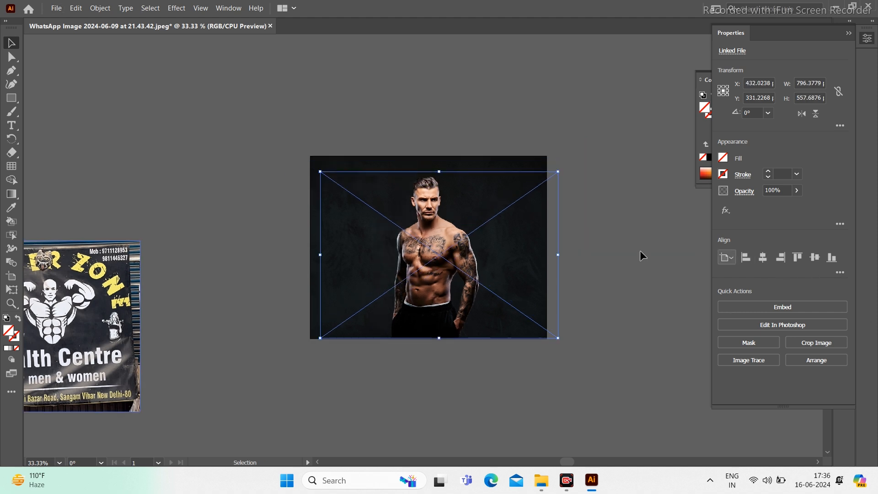
left_click(559, 165)
scroll(392, 280, "left", 5)
scroll(392, 280, "down", 3)
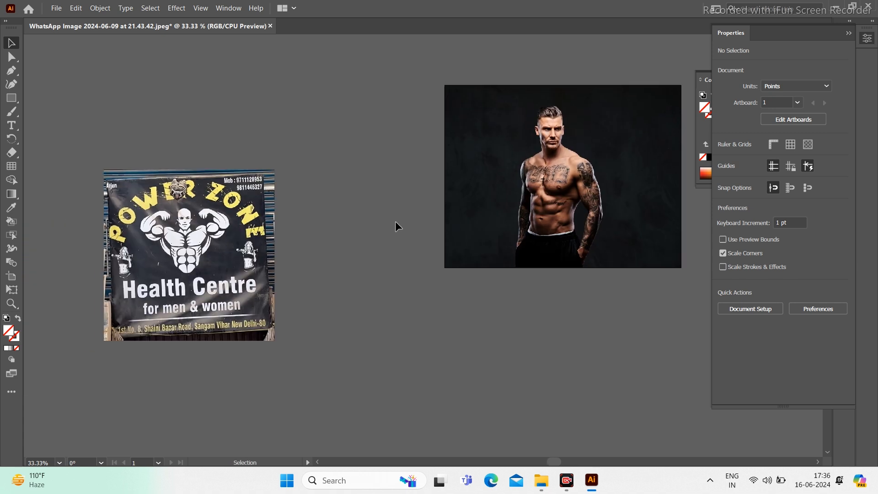
Step: Add a text line, scale it up and change it to 'Power Zone'
type("t")
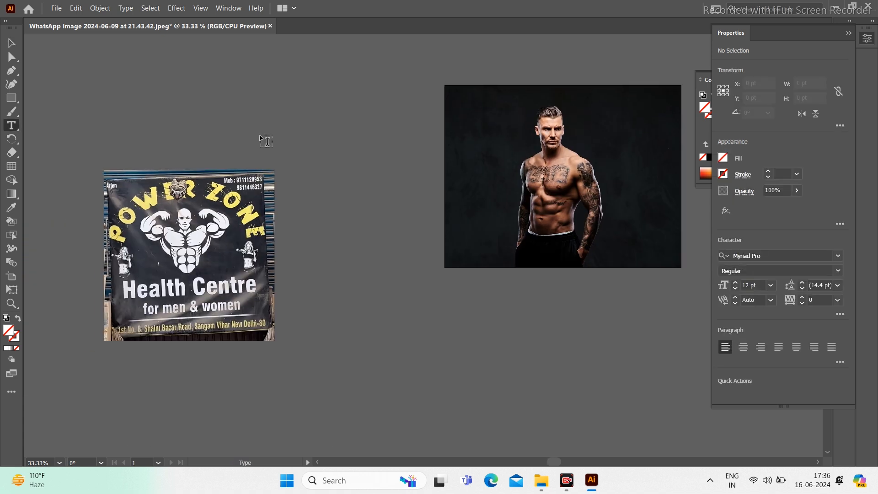
type("sdfsdfds")
key("Escape")
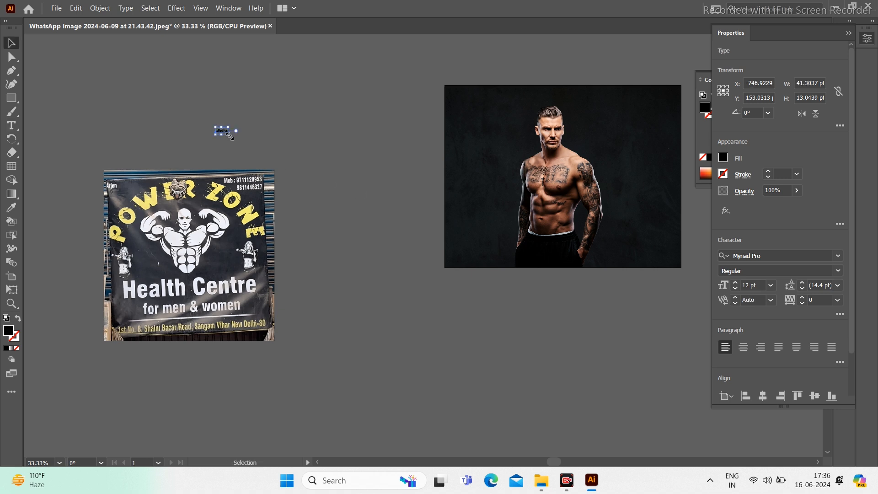
left_click_drag(228, 139, 298, 177)
key("Return")
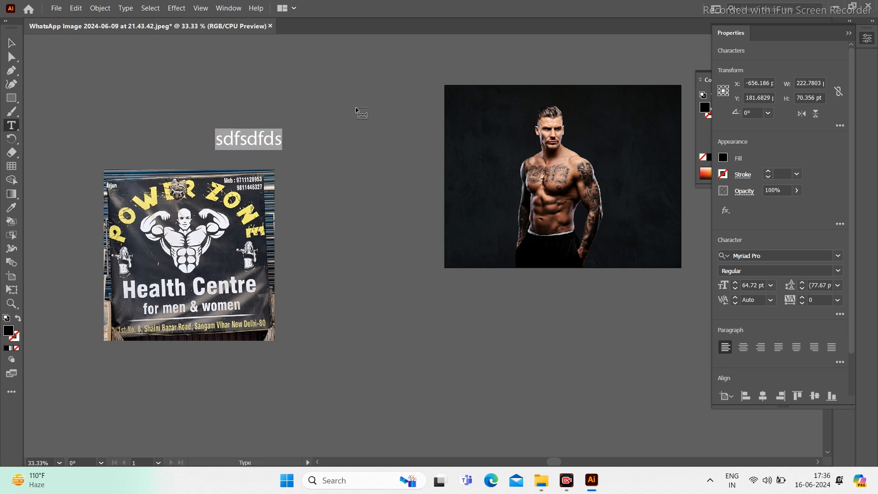
type("Power Zone")
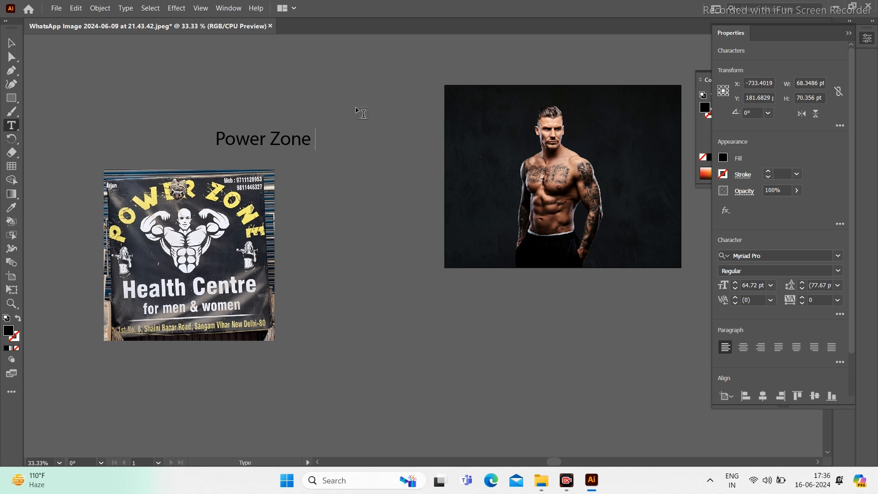
key("Escape")
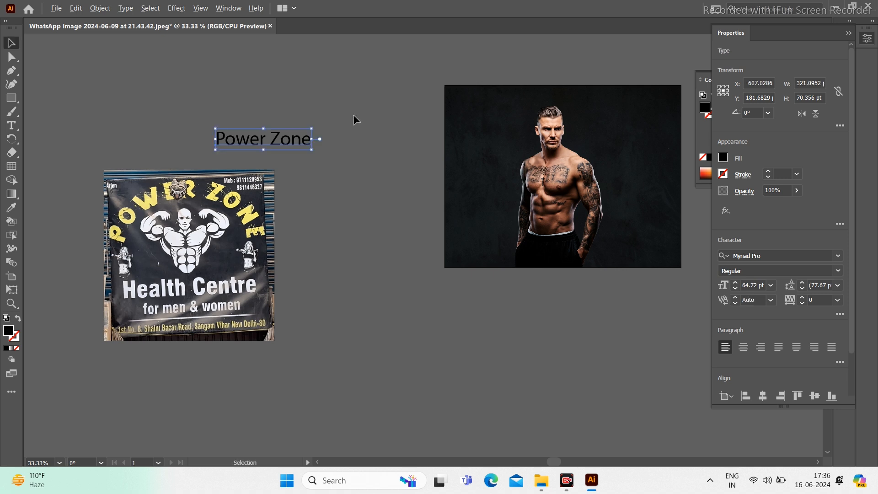
Step: Duplicate the line beside the sign and retype the copy as 'Health Centre'
left_click_drag(304, 148, 372, 190)
triple_click(360, 176)
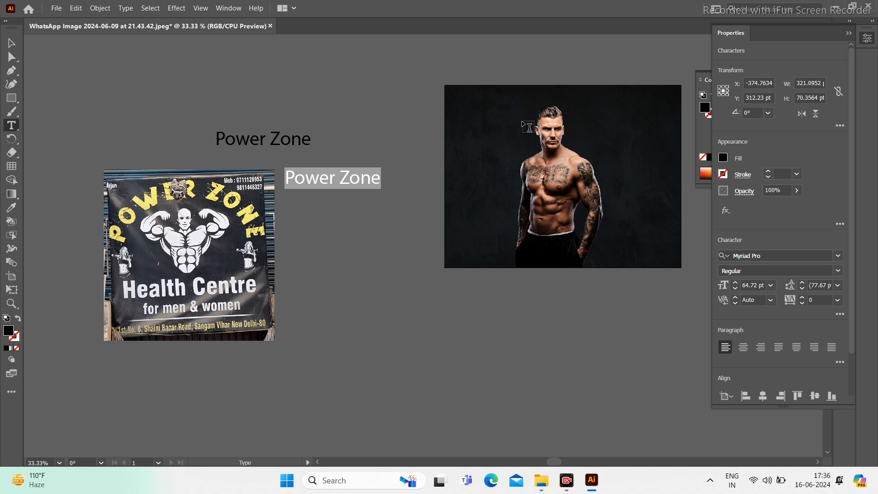
type("He")
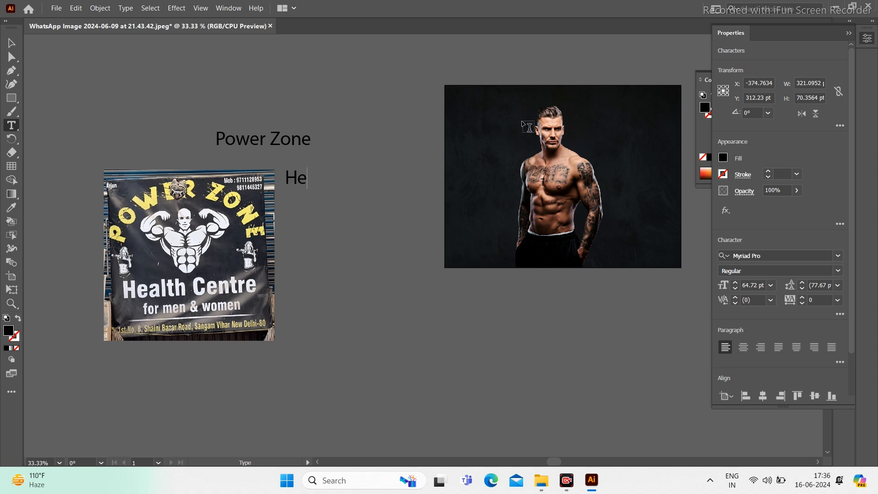
type("alth Ce")
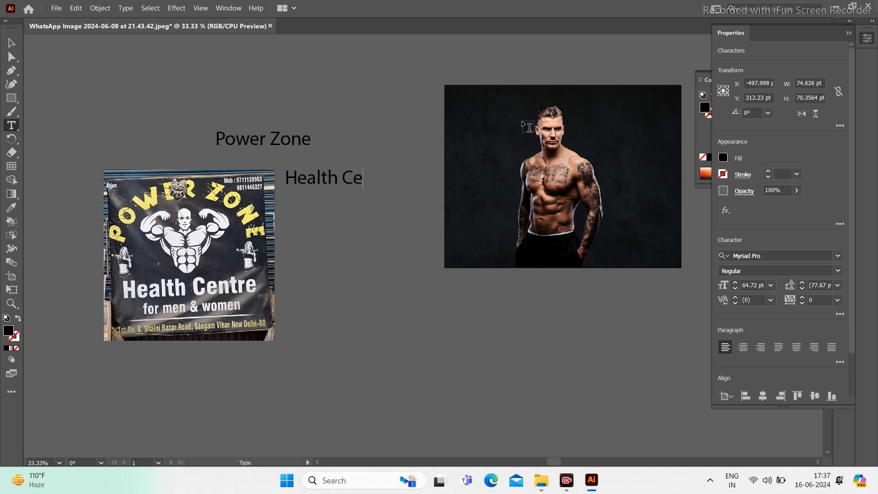
type("ntre")
key("Escape")
Step: Duplicate Health Centre downward and retype the copy as 'For Men & Women'
key("v")
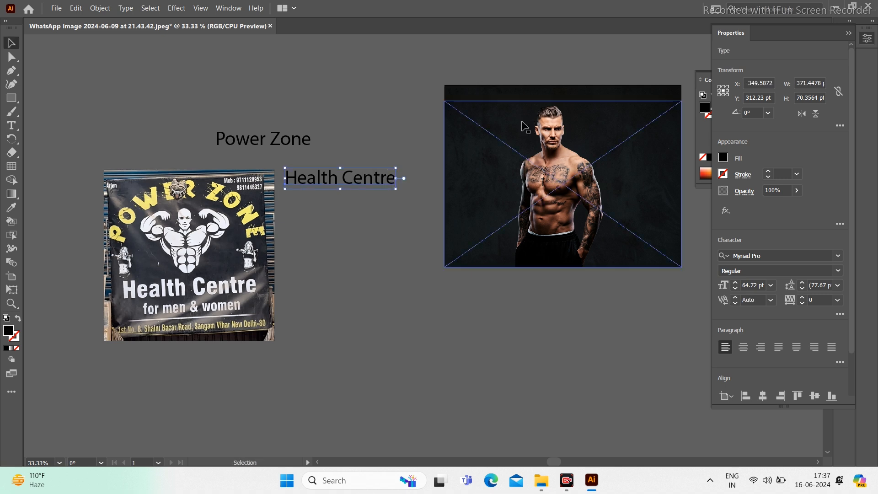
left_click_drag(361, 182, 367, 223)
triple_click(367, 222)
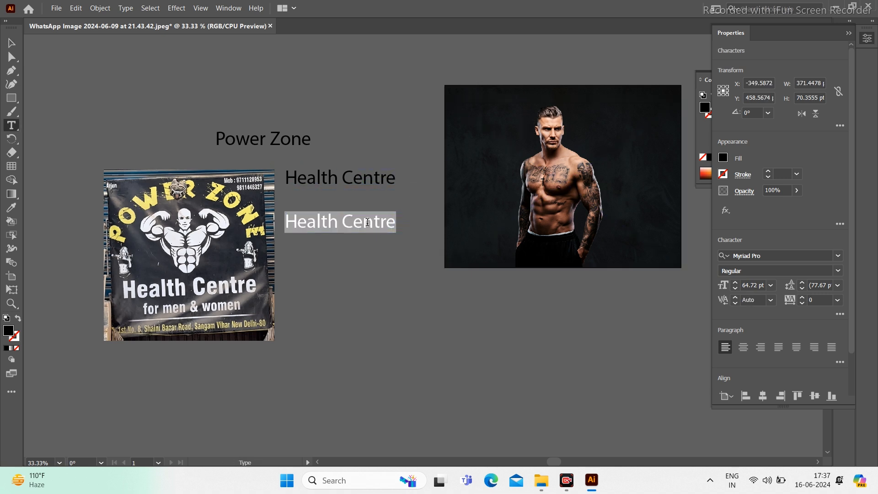
type("Fo")
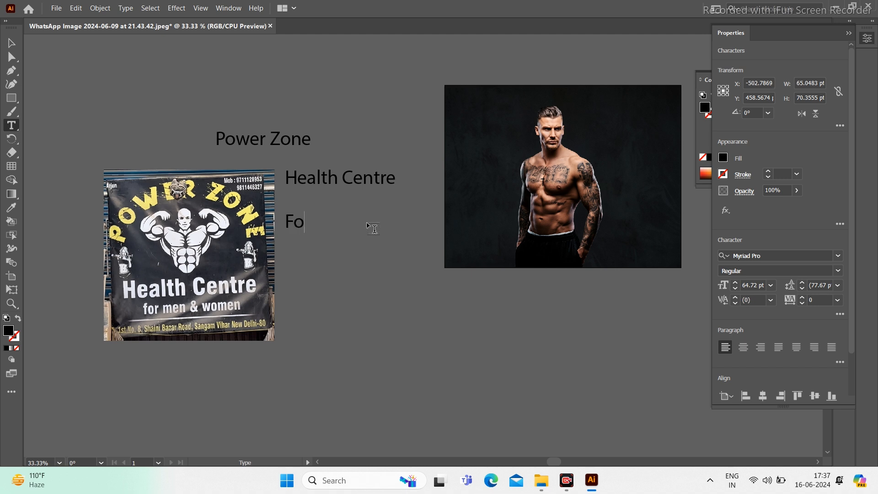
type("r Men & Women")
key("Escape")
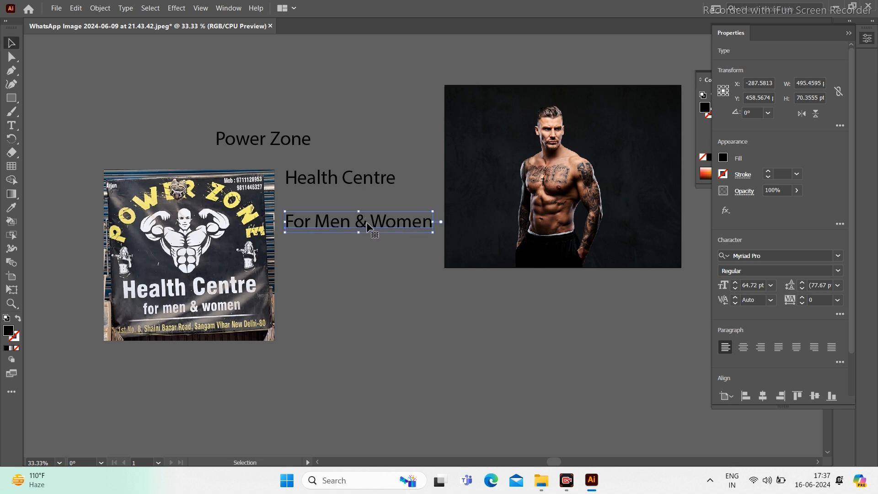
Step: Add a second copy of the For Men & Women line further down
left_click_drag(366, 222, 366, 281, "alt")
triple_click(367, 281)
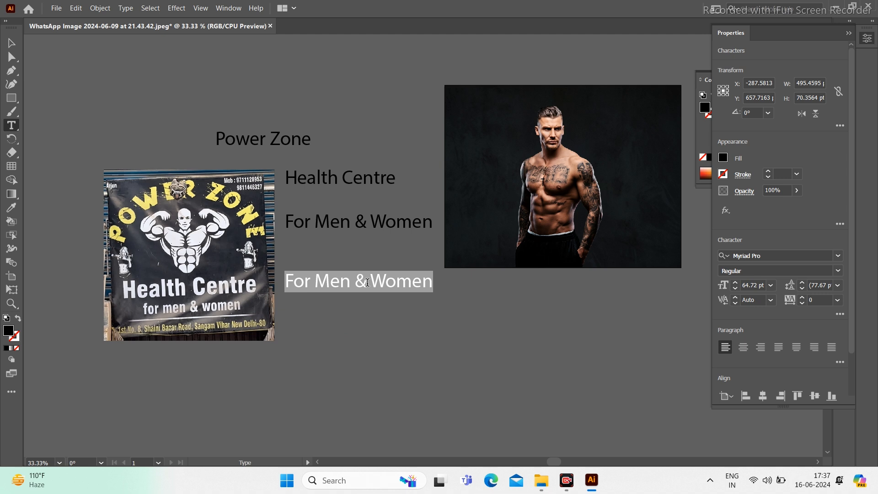
key("Escape")
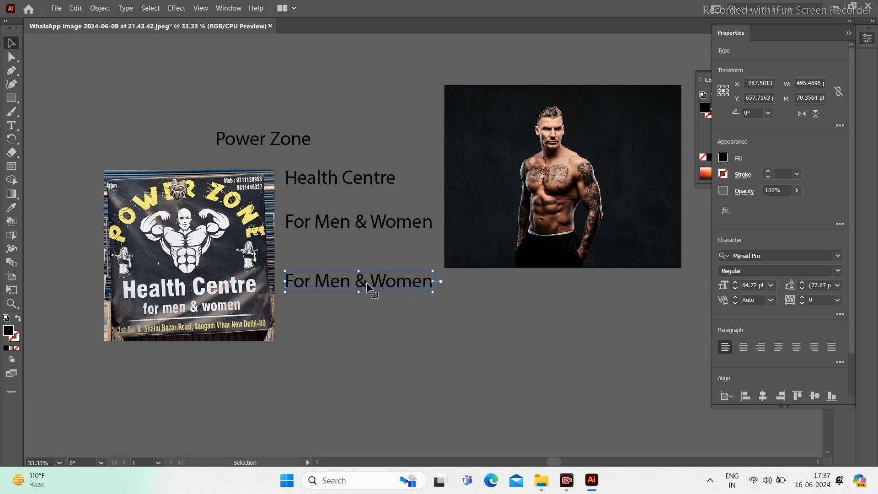
Step: Duplicate the bottom line and replace its text with the contact's name and two phone numbers
left_click(378, 305)
left_click_drag(398, 290, 398, 328)
triple_click(393, 320)
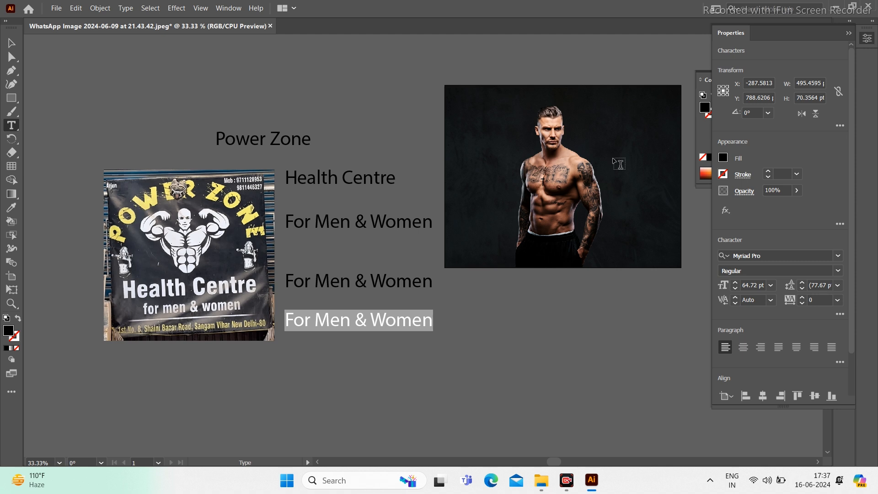
type("Arjun")
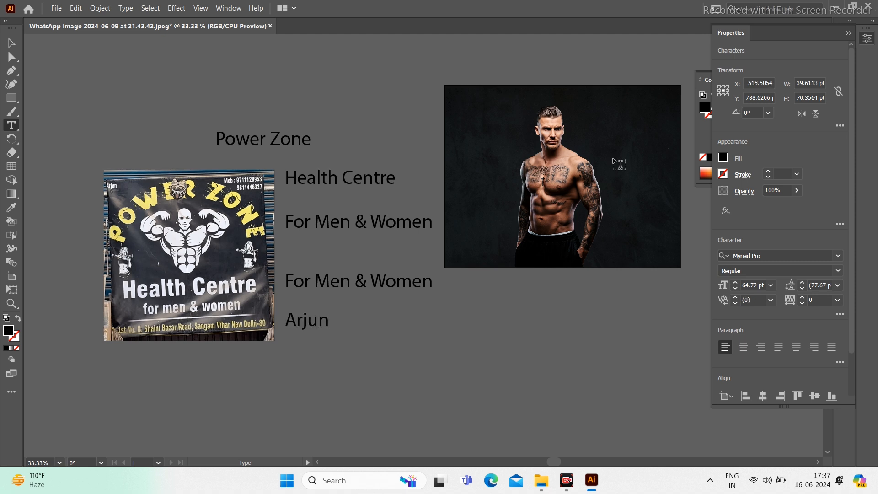
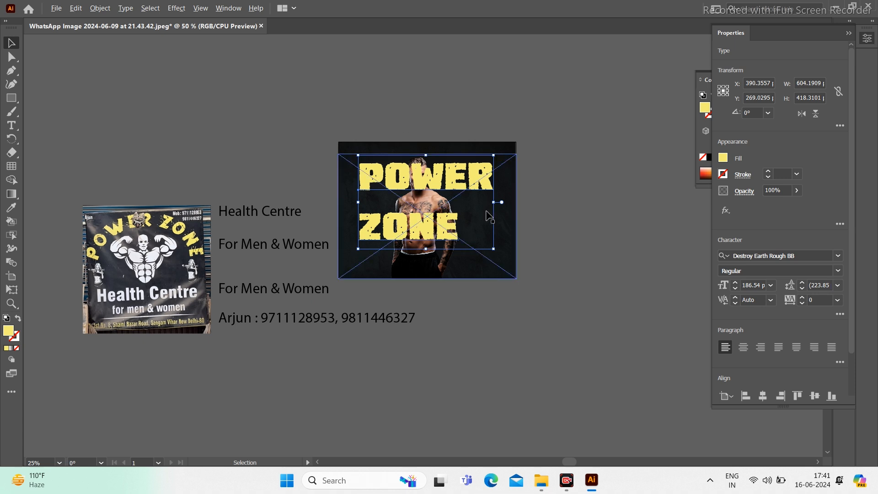
Step: Tighten the POWER ZONE leading, centre-align its two lines and centre it horizontally on the artboard
scroll(487, 213, "up", 3)
left_click_drag(436, 244, 488, 308)
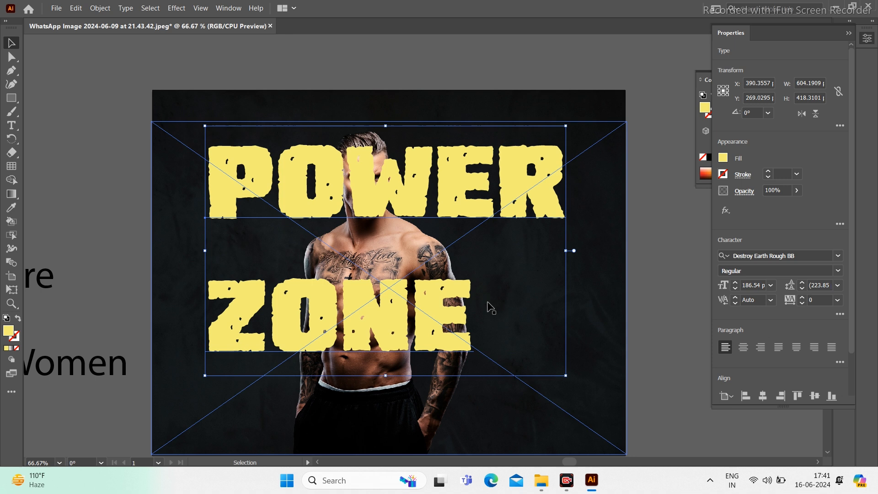
double_click(424, 310)
key("ctrl+a")
key("alt+Up")
key("alt+Up")
key("alt+Up")
key("alt+Up")
key("alt+Up")
key("alt+Up")
key("alt+Up")
key("alt+Up")
key("alt+Up")
key("alt+Up")
key("alt+Up")
key("alt+Up")
key("alt+Up")
key("alt+Up")
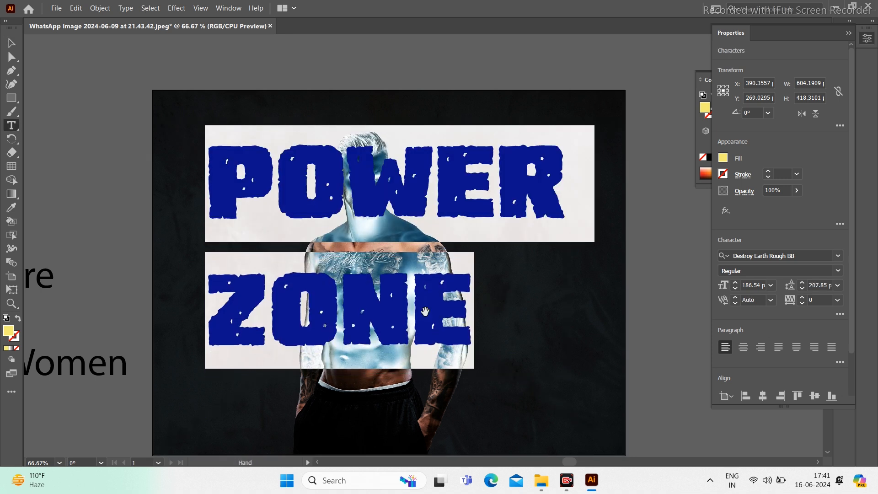
key("alt+Up")
key("alt+Up")
key("alt+Up")
key("alt+Up")
key("alt+Up")
key("alt+Up")
key("alt+Up")
key("alt+Up")
key("alt+Up")
key("alt+Up")
key("alt+Up")
key("alt+Up")
key("alt+Up")
key("alt+Up")
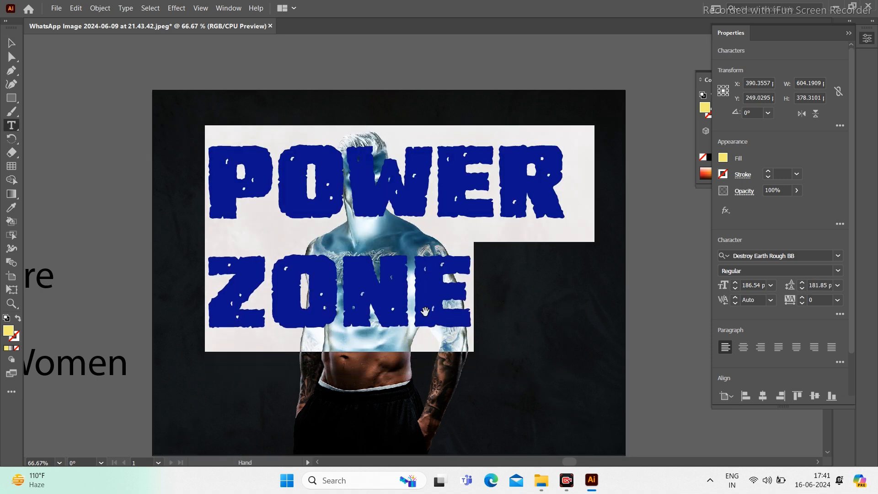
key("alt+Up")
key("alt+Up")
key("alt+Up")
key("alt+Up")
key("alt+Up")
key("alt+Up")
key("alt+Up")
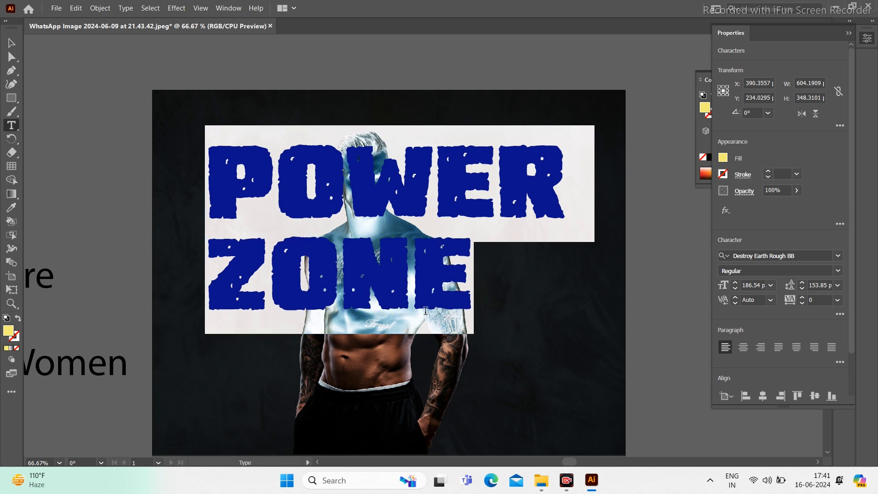
key("ctrl+shift+c")
key("Escape")
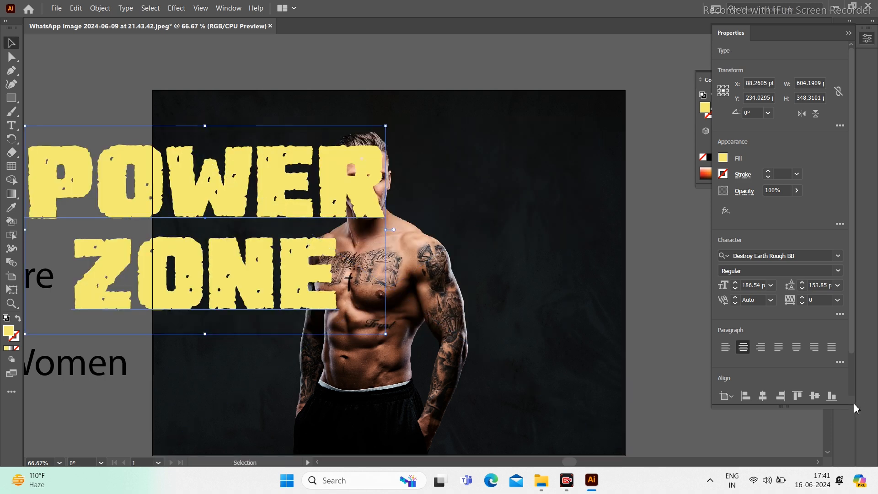
left_click(762, 396)
Step: Scale the POWER ZONE title up to about 216 pt and bring the man photo in front of it
left_click(678, 243)
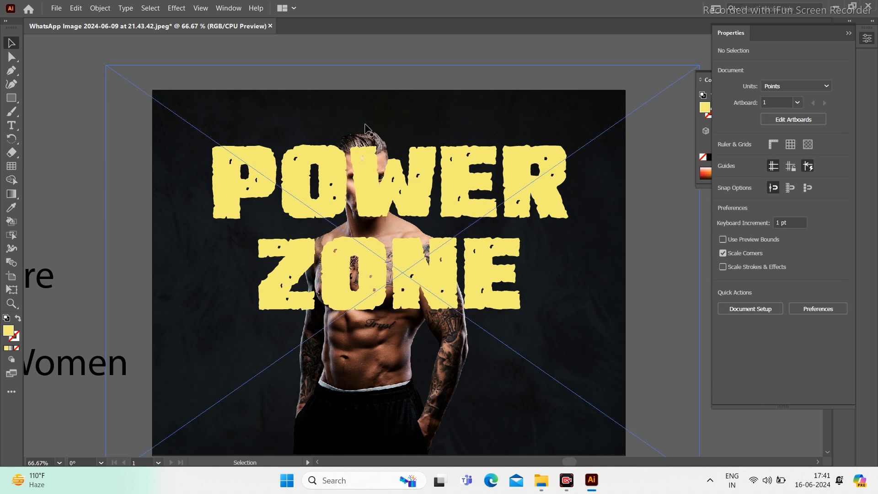
left_click(457, 160)
left_click_drag(567, 335, 599, 353)
key("ctrl+shift+[")
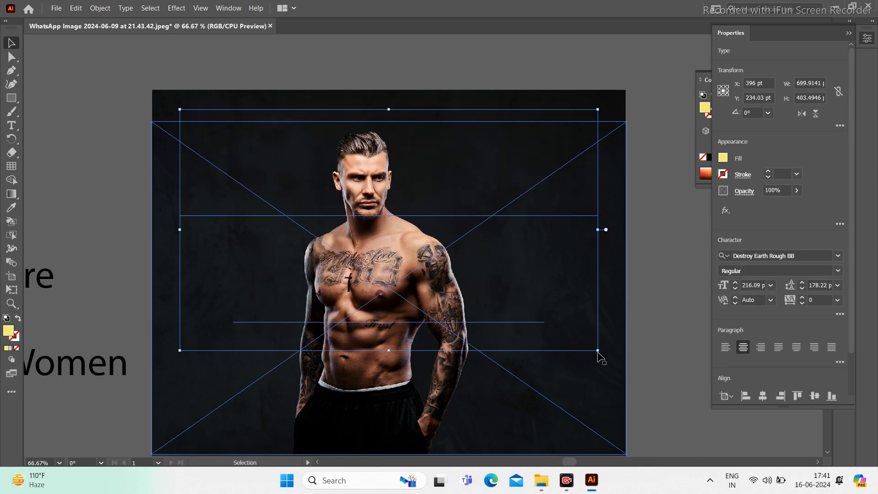
key("ctrl+z")
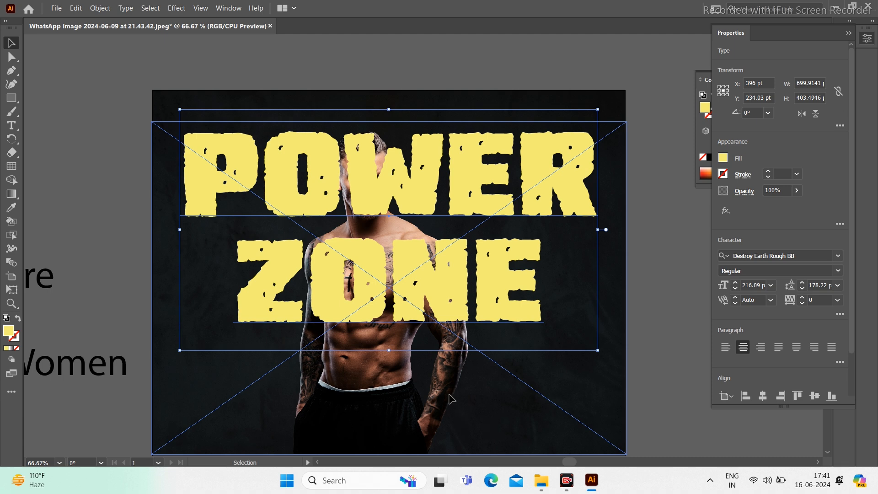
left_click_drag(412, 392, 465, 351)
key("ctrl+z")
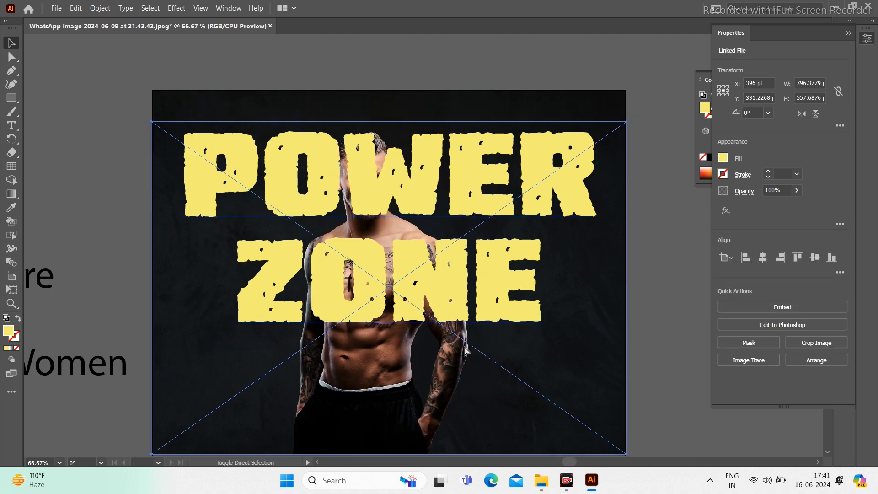
key("ctrl+shift+]")
scroll(479, 313, "down", 1)
Step: Deselect the man photo, leaving him layered over the POWER ZONE title
left_click(498, 140)
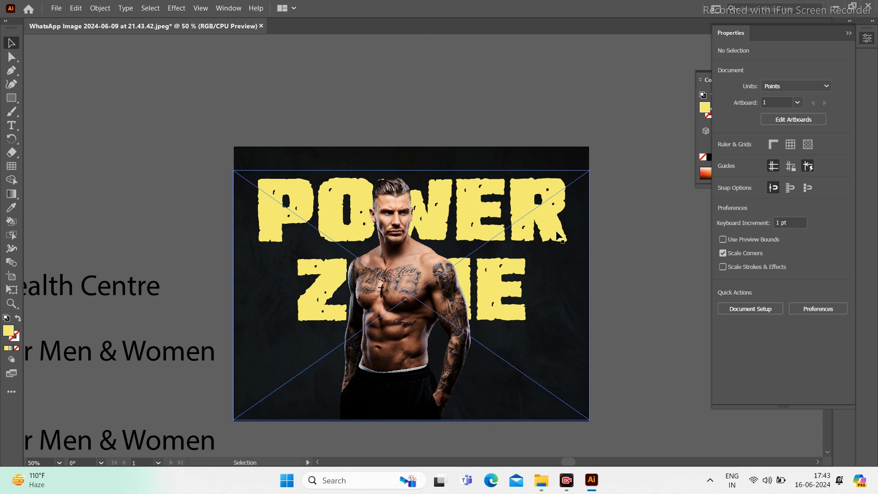
Step: Move the man photo to the left side of the poster and scale it down slightly
left_click_drag(394, 302, 333, 304)
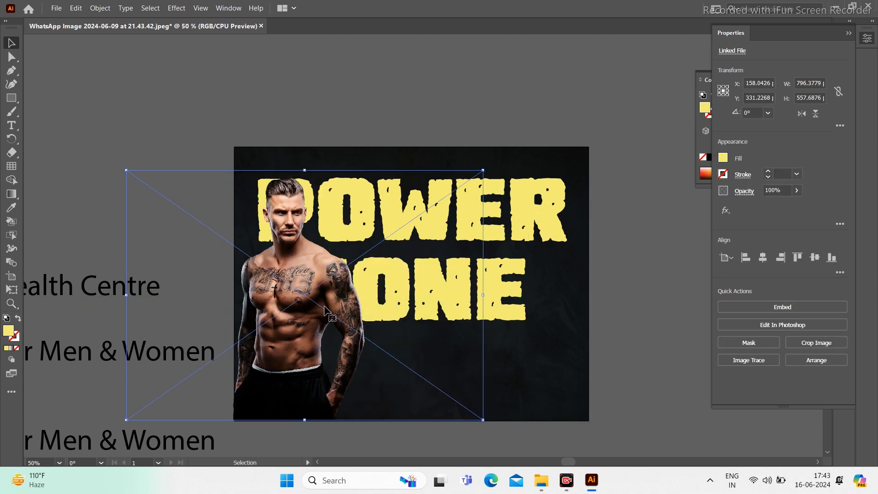
key("shift+Right")
key("shift+Right")
key("shift+Right")
key("Right")
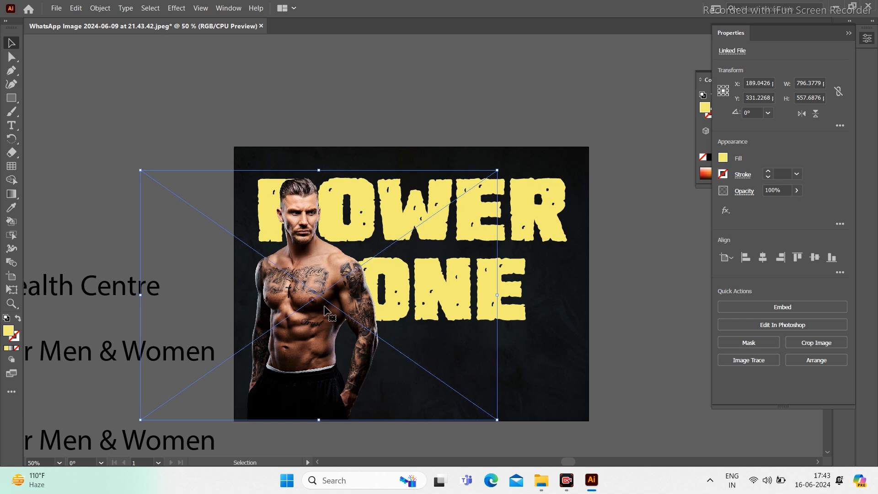
key("Right")
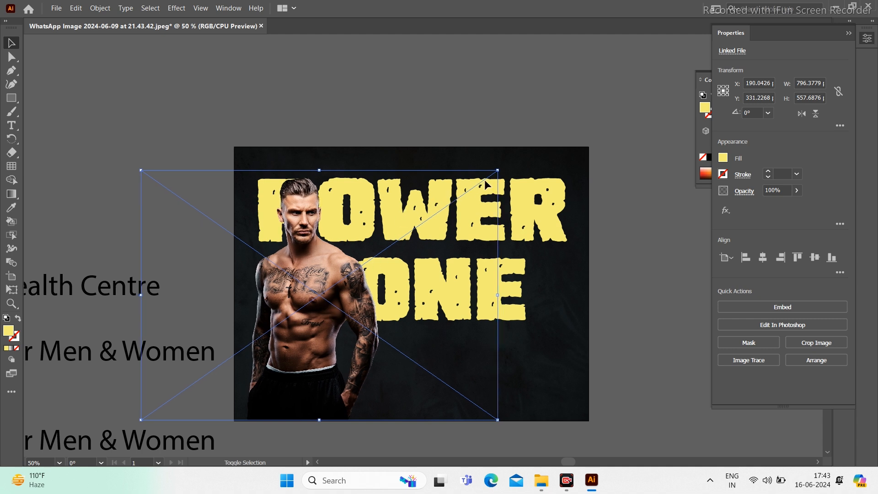
left_click_drag(498, 171, 491, 175)
Step: Shrink the POWER ZONE title to about 168 pt and place it beside the man's head
left_click(547, 207)
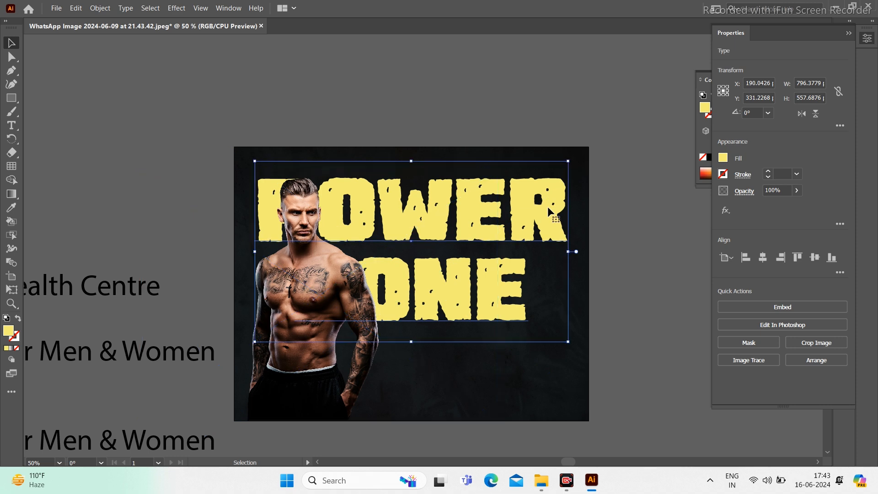
left_click_drag(540, 215, 413, 220)
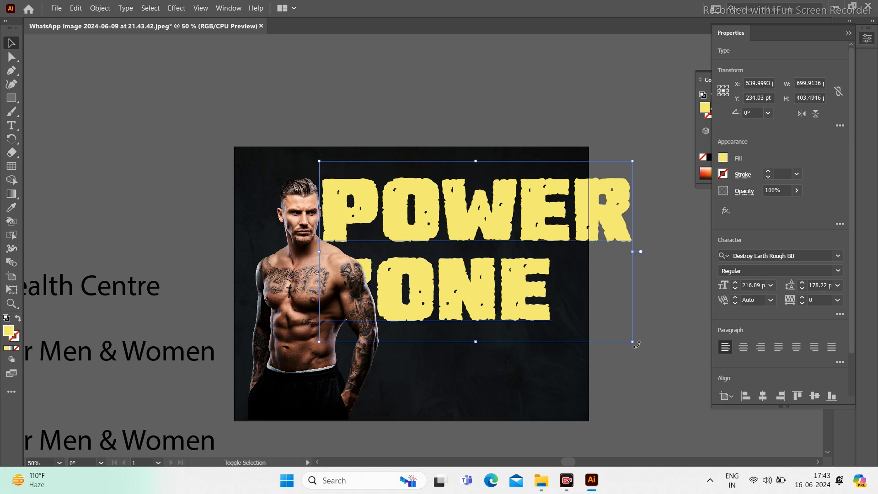
left_click_drag(632, 342, 563, 301)
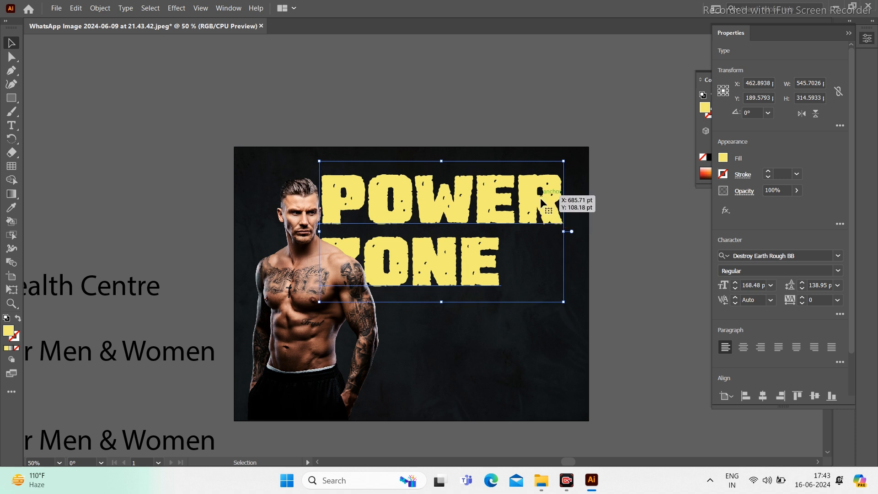
mouse_move(546, 206)
left_mouse_down()
mouse_move(548, 214)
mouse_move(540, 213)
left_mouse_up()
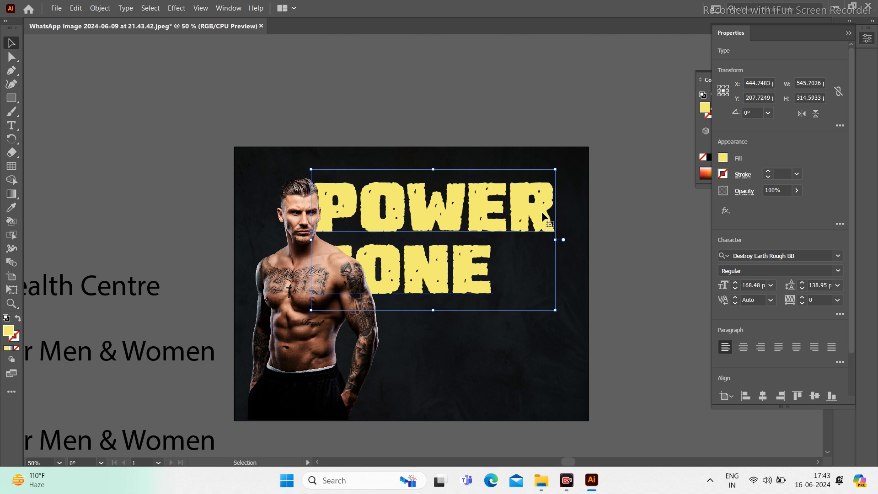
Step: Delete the ZONE line from the title so only POWER remains
double_click(542, 211)
double_click(541, 211)
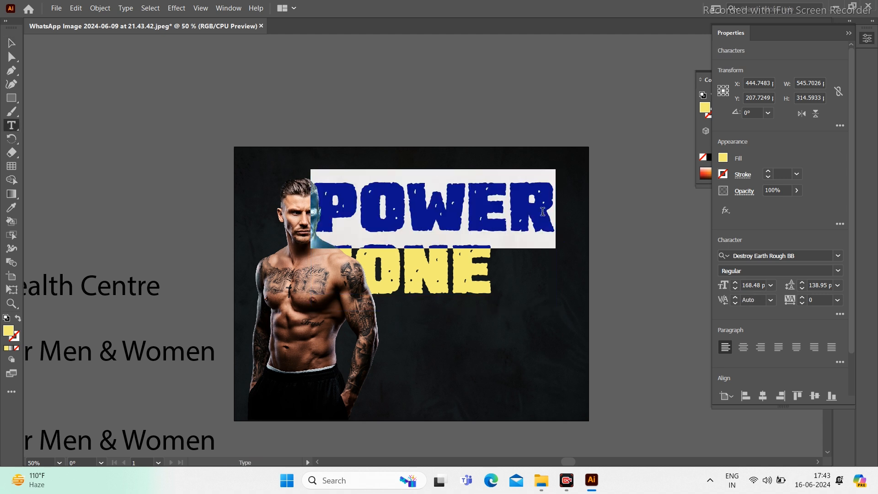
left_click(541, 211)
key("shift+Down")
key("BackSpace")
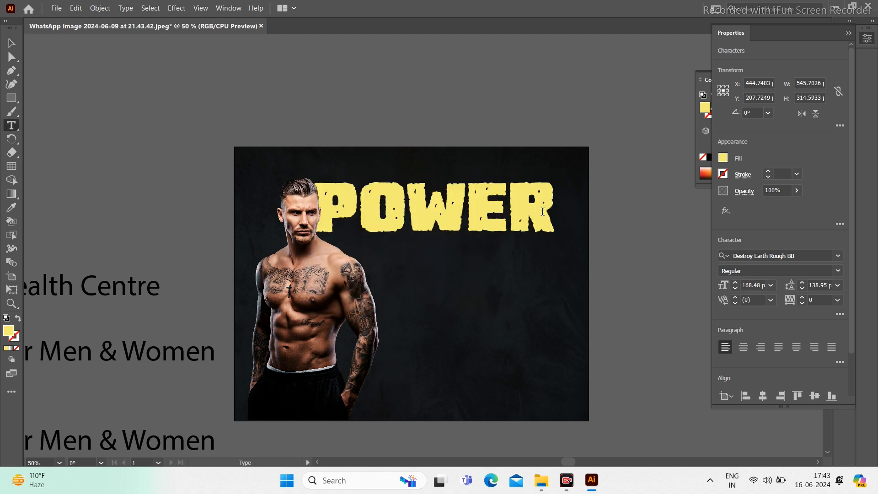
key("Escape")
Step: Duplicate POWER below itself, retype the copy as ZONE and enlarge it
left_click_drag(542, 212, 545, 283)
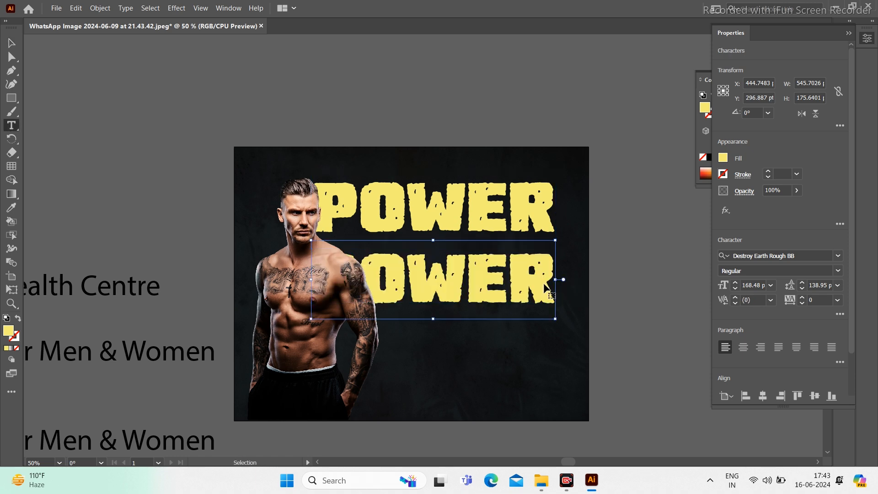
key("ctrl+a")
type("ZONE")
key("Escape")
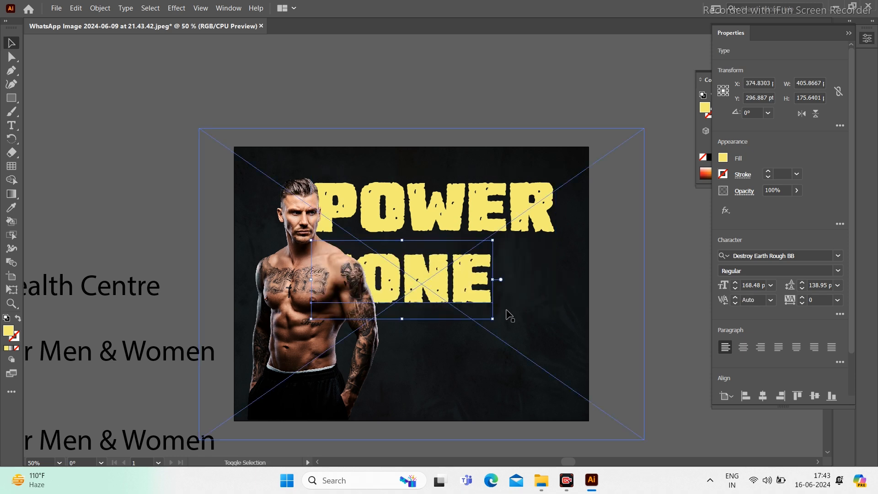
left_click_drag(493, 319, 558, 347)
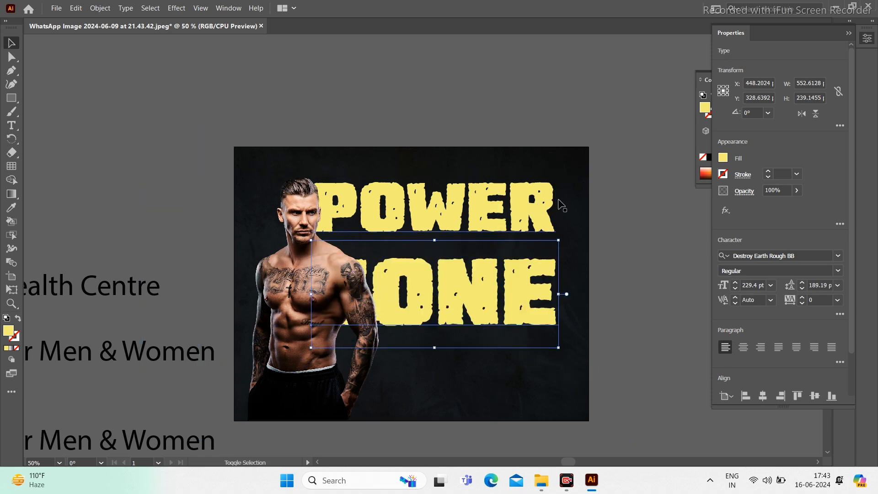
Step: Move POWER and ZONE right together and bring ZONE up closer to POWER
left_click(540, 212, "shift")
mouse_move(538, 222)
left_mouse_down()
mouse_move(549, 222)
mouse_move(548, 210)
left_mouse_up()
left_click(692, 212)
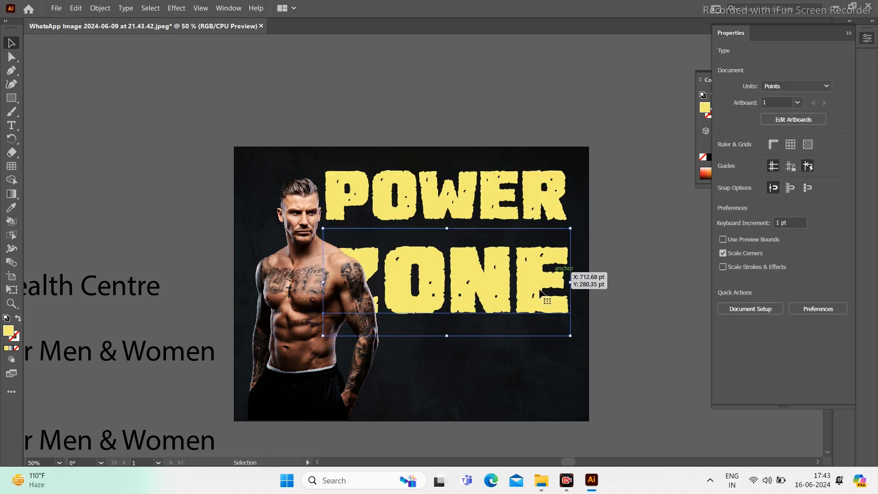
left_click_drag(541, 293, 541, 272)
left_click(362, 293)
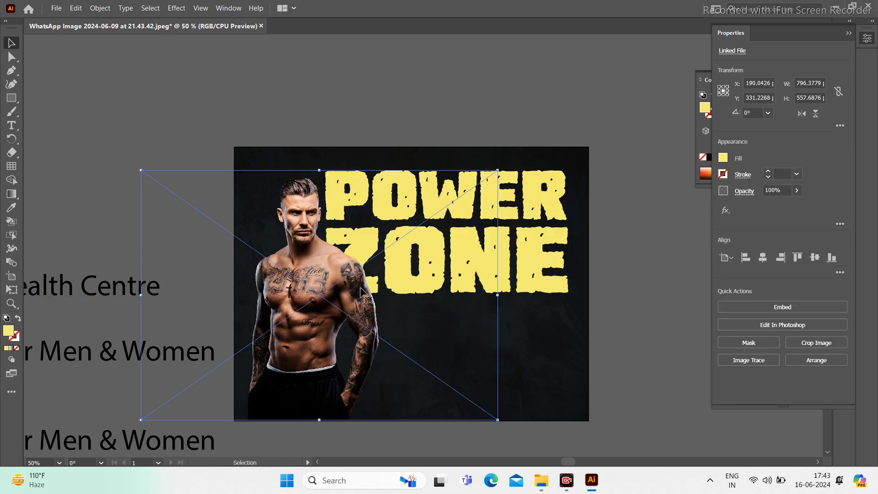
Step: Shift the man photo slightly left and narrow the POWER ZONE text box from the left
key("ctrl+shift+a")
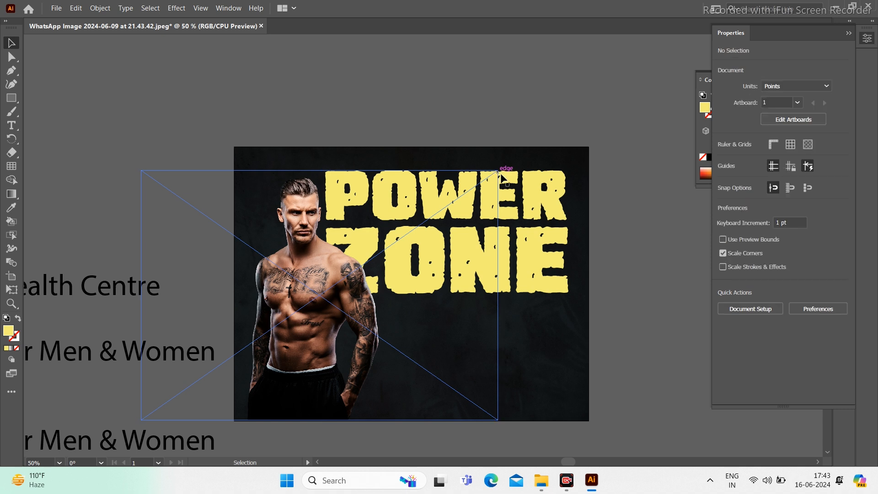
left_click_drag(317, 327, 301, 327)
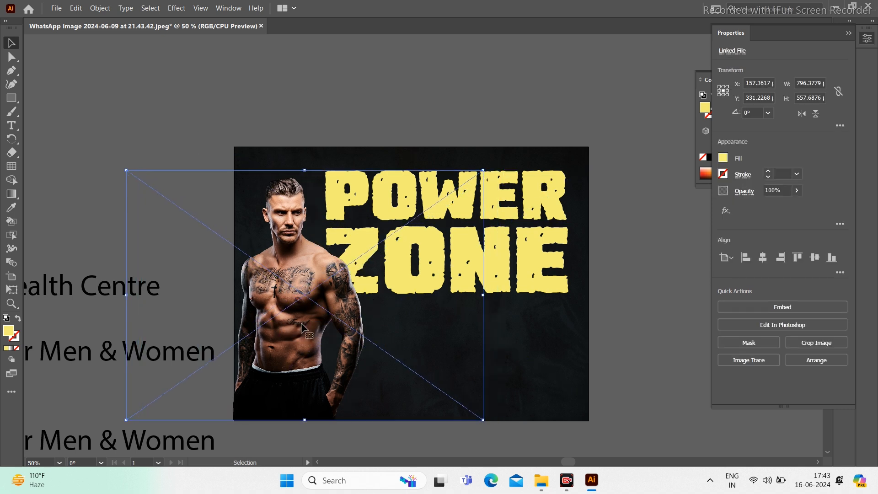
key("shift+Right")
key("Right")
key("Right")
key("Right")
key("Right")
key("Right")
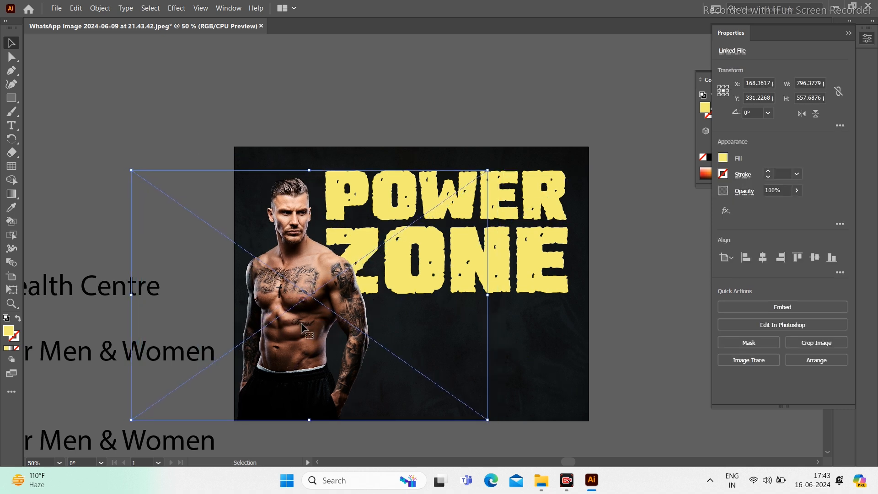
left_click(529, 255)
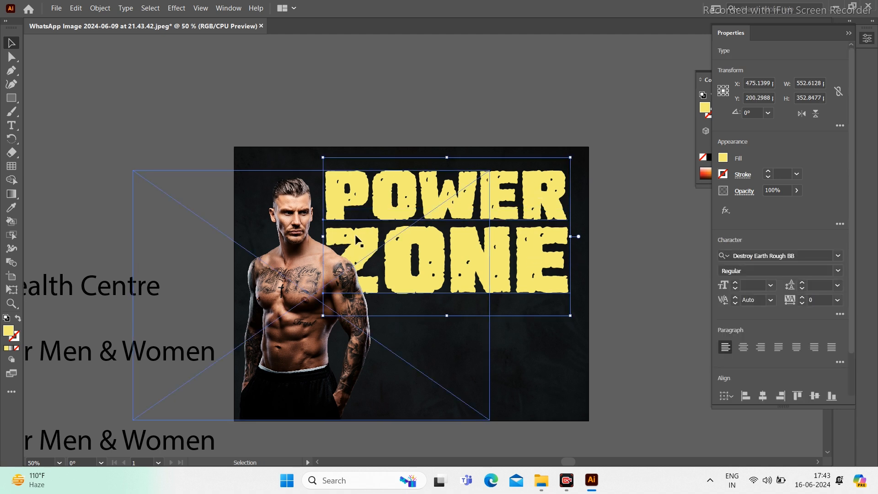
left_click_drag(323, 237, 334, 236)
left_click(684, 225)
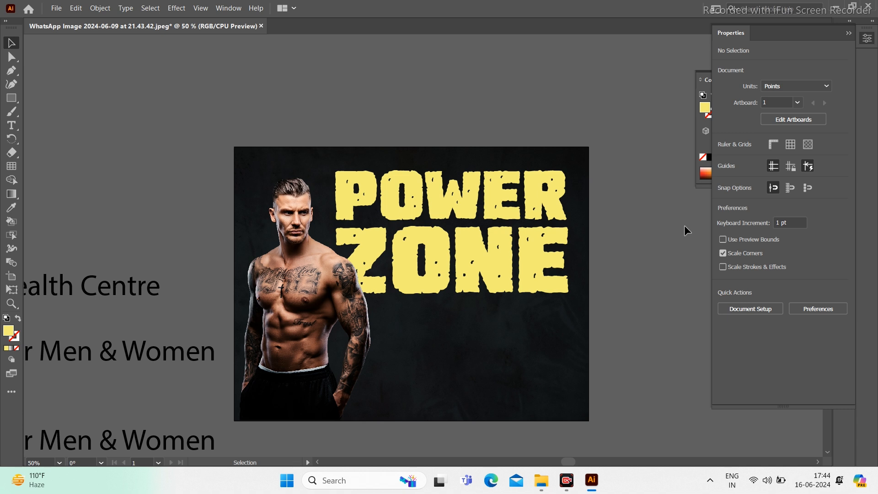
Step: Enlarge the POWER word by dragging its corner handle
left_click(485, 203)
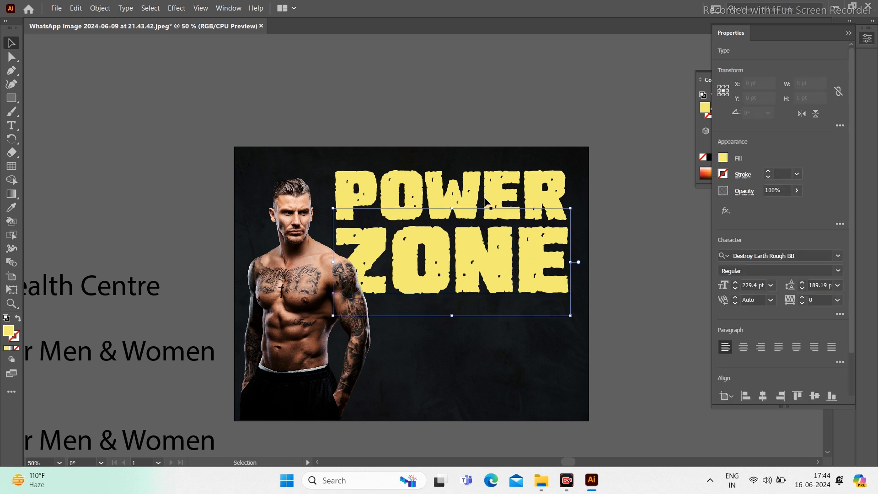
left_click(493, 186, "shift")
left_click_drag(495, 189, 493, 188)
left_click(617, 227)
left_click(506, 202)
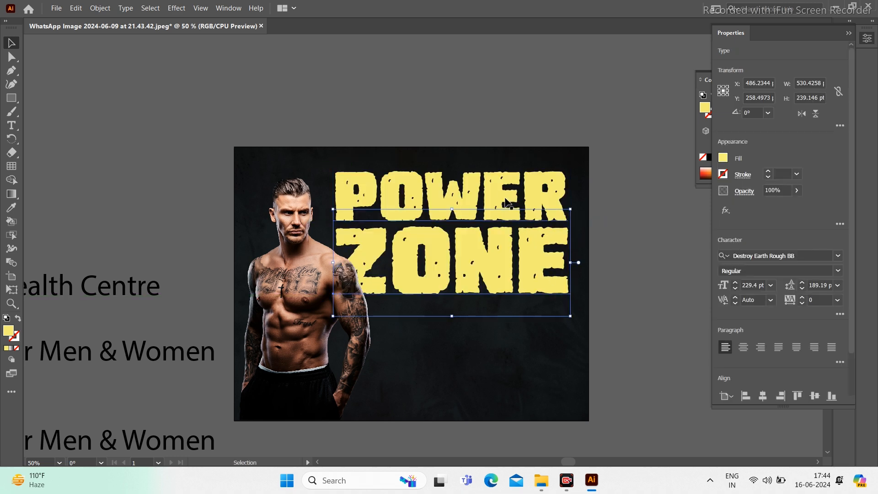
left_click(507, 202)
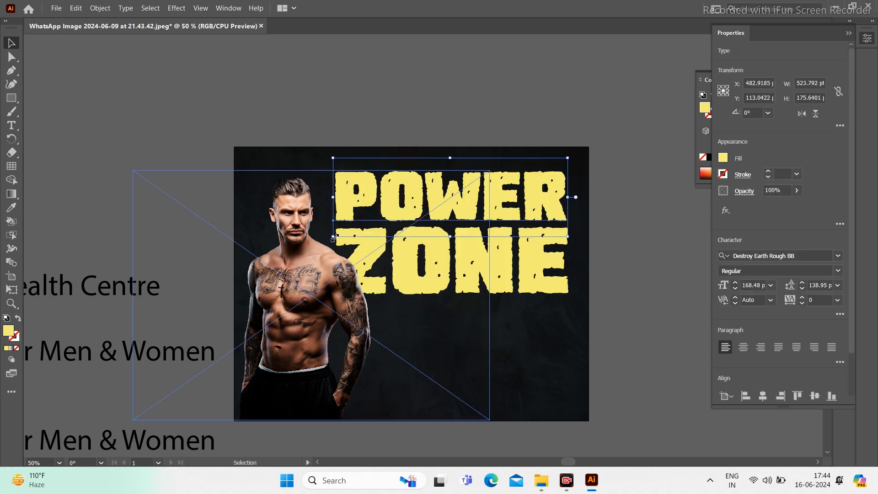
left_click_drag(333, 237, 293, 245)
left_click(501, 153)
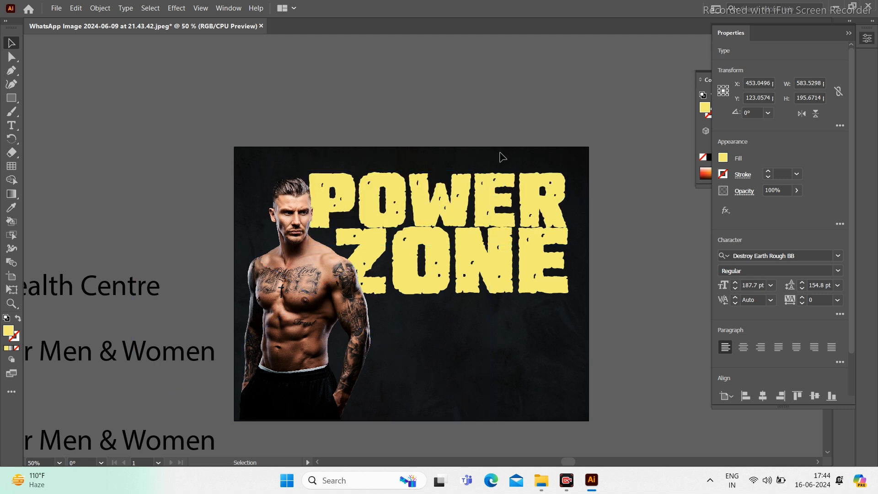
Step: Shrink the tattooed man image and move it toward the lettering
left_click(534, 272)
left_click_drag(304, 342, 298, 342)
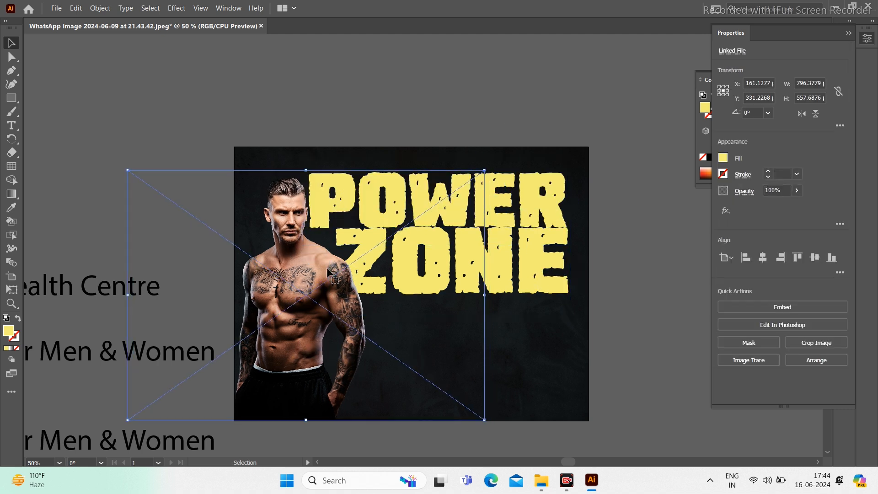
left_click_drag(484, 170, 455, 190)
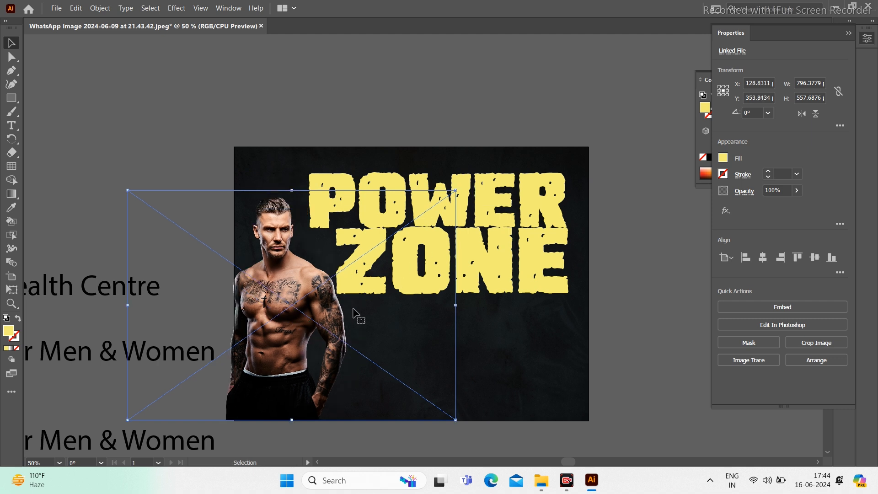
left_click_drag(258, 318, 277, 322)
Step: Widen the ZONE text toward the left
left_click(534, 269)
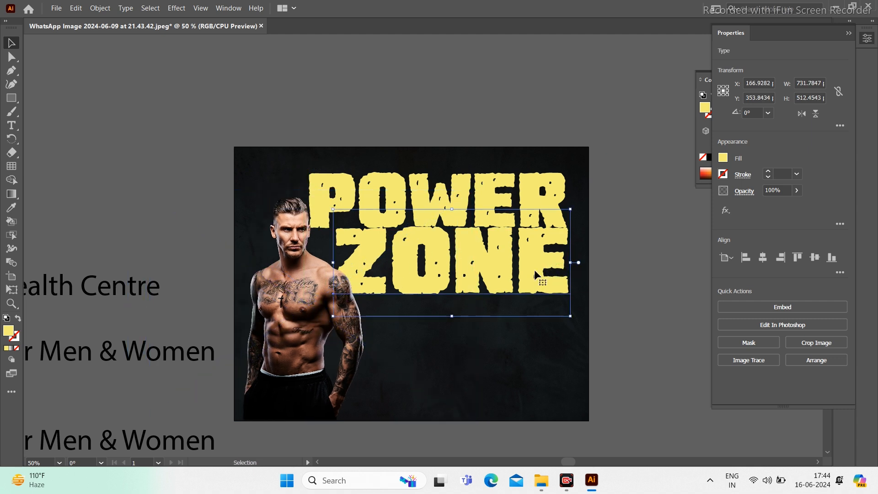
double_click(341, 267)
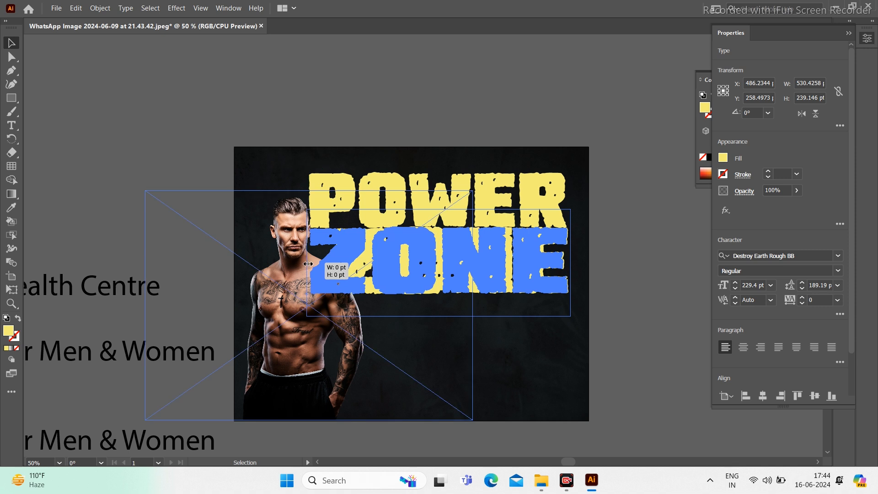
left_click_drag(308, 264, 307, 264)
left_click(482, 274, "shift")
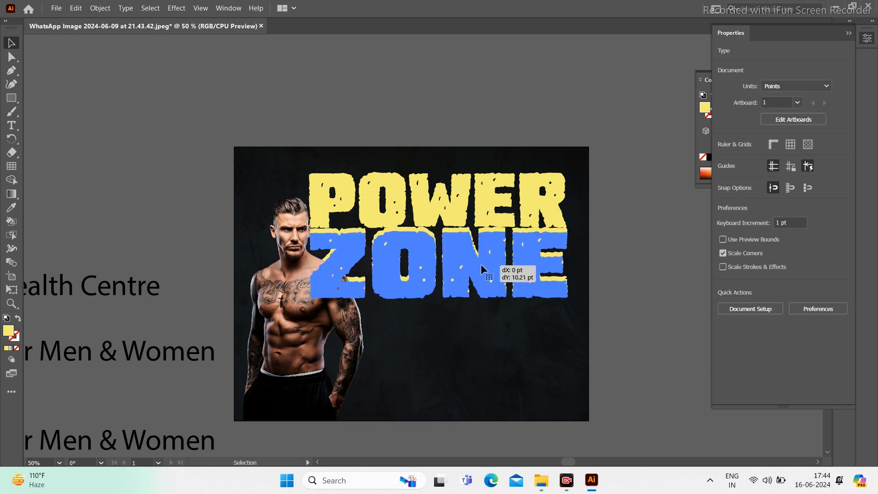
Step: Nudge the man image left and down, then enlarge it slightly
left_click(383, 300)
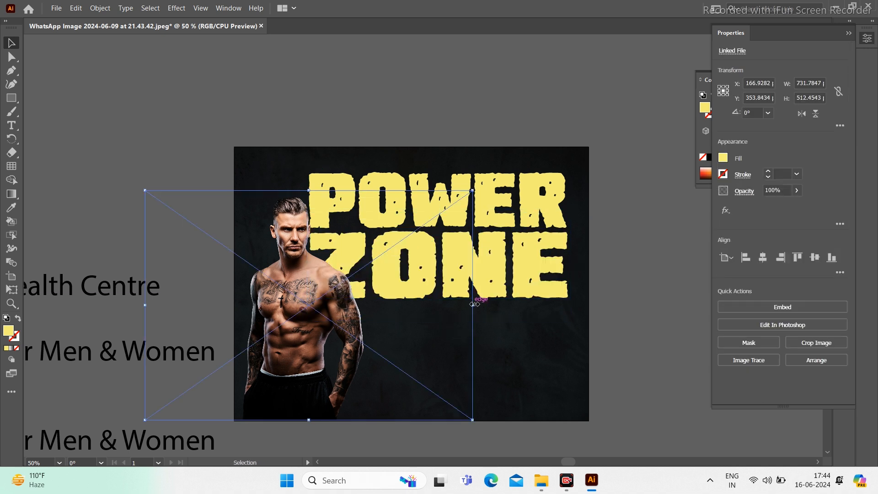
key("Left")
key("Left")
key("Left")
key("Left")
key("Left")
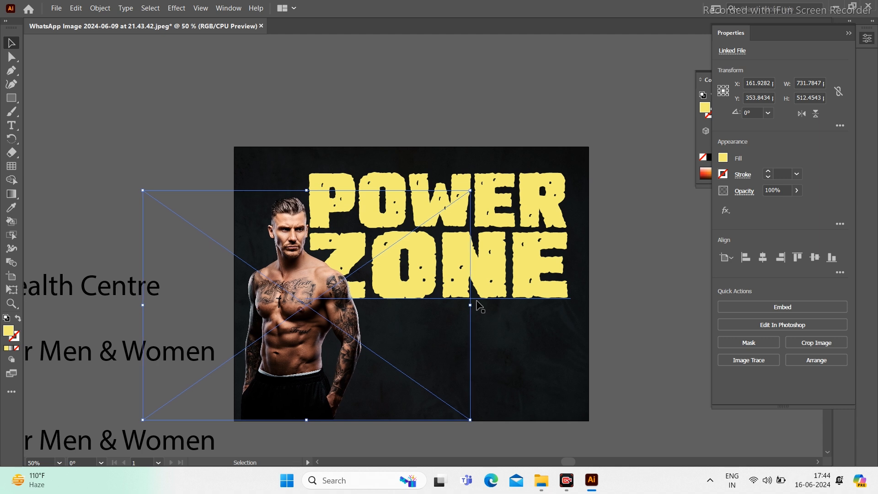
key("Down")
key("Down")
key("Down")
key("Down")
key("Down")
key("Down")
key("Down")
key("Down")
key("Down")
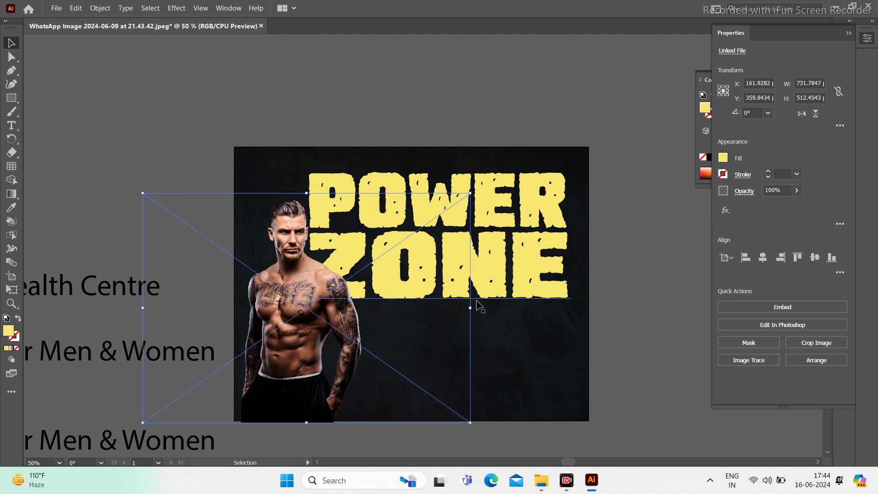
key("Down")
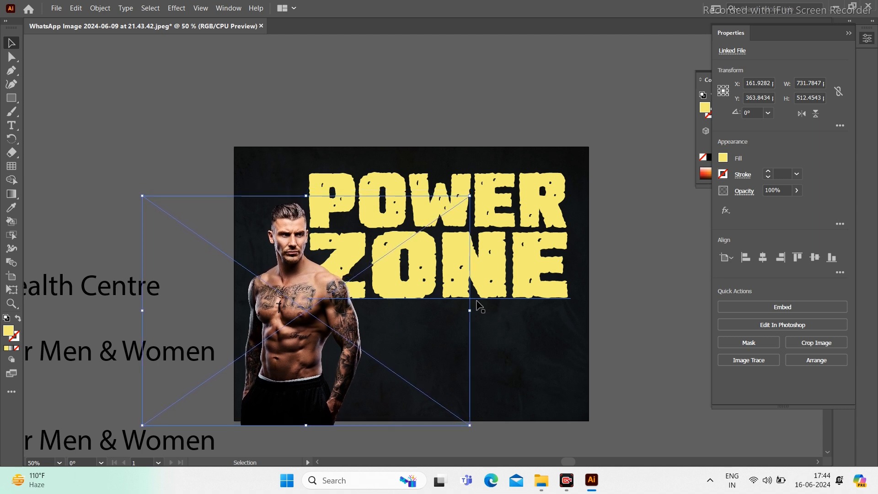
key("Left")
key("Left")
key("Left")
key("Down")
key("Down")
key("Down")
key("Down")
key("Down")
key("Down")
mouse_move(469, 198)
left_mouse_down()
mouse_move(483, 184)
mouse_move(475, 186)
left_mouse_up()
Step: Nudge the POWER ZONE lettering a little right and down
left_click(522, 256)
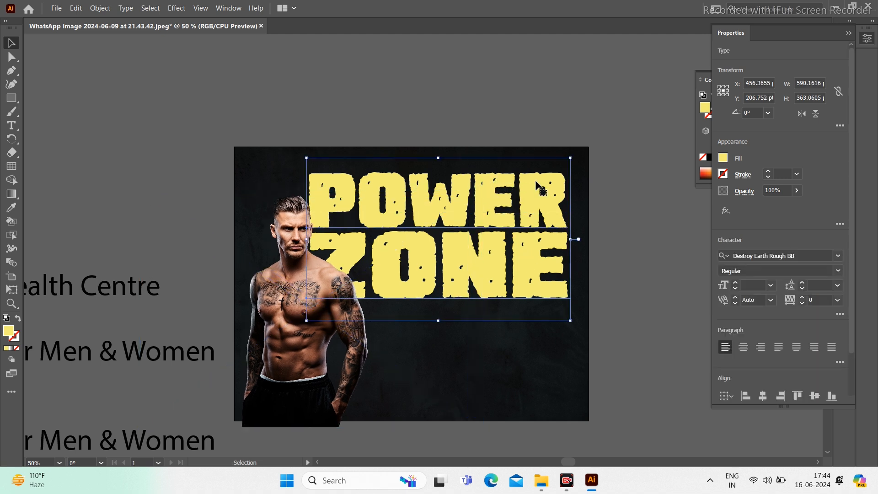
key("Right")
key("Right")
key("Right")
key("Right")
key("Right")
key("Down")
key("Down")
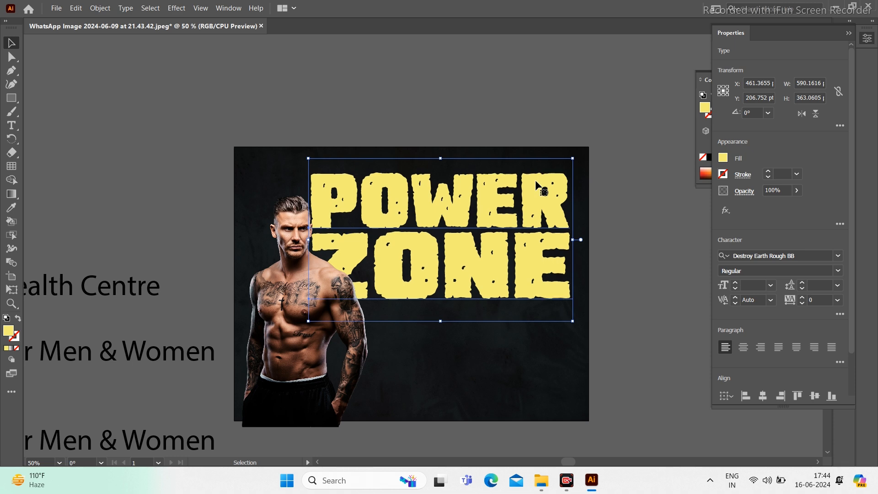
key("Down")
key("Down")
key("Down")
key("Down")
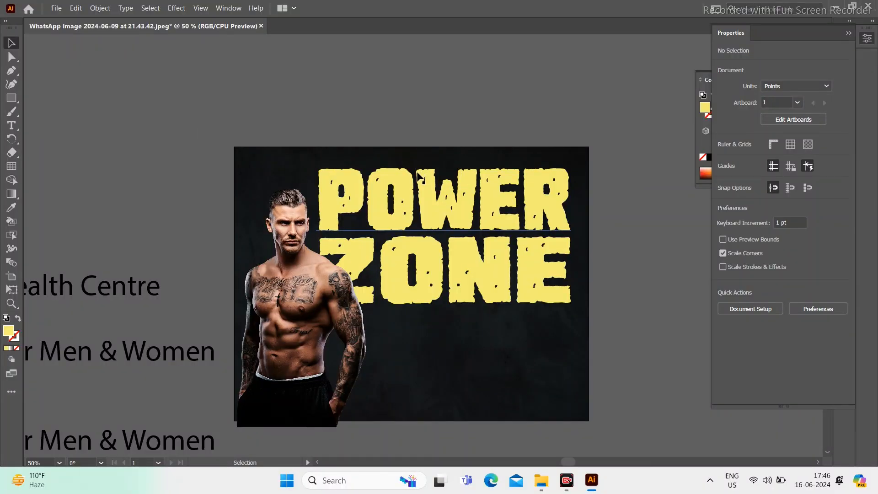
left_click(419, 176)
left_click(403, 130)
Step: Enlarge POWER, then shrink ZONE slightly and move it down a little
left_click(356, 206)
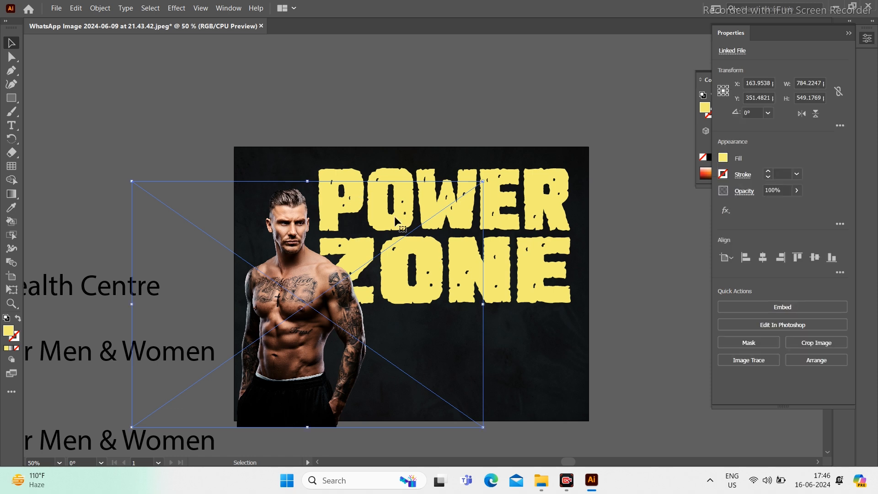
left_click(504, 198)
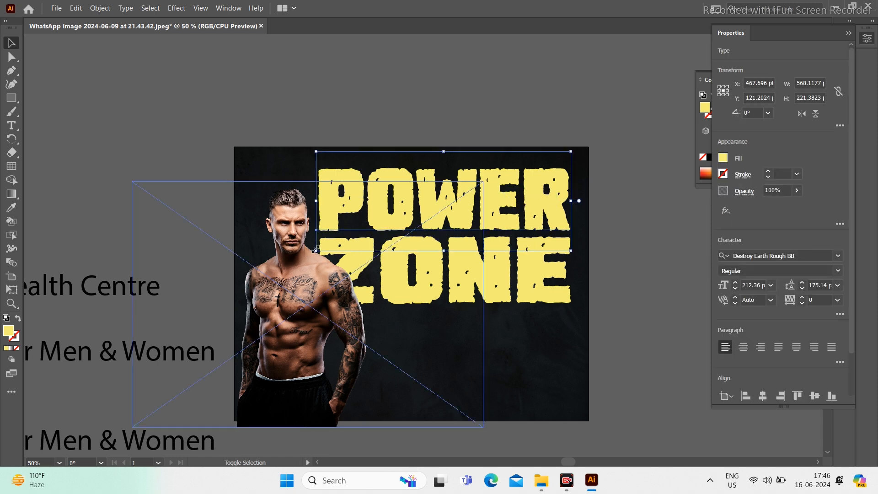
left_click_drag(314, 249, 297, 257)
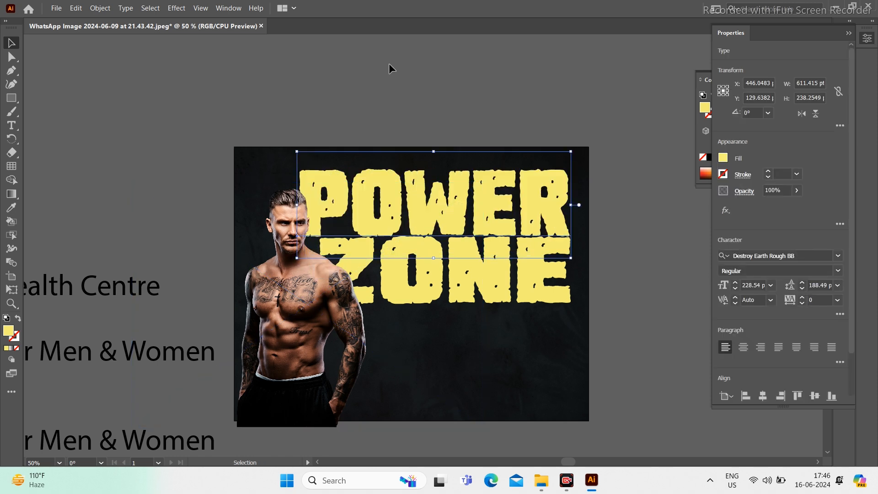
left_click(389, 64)
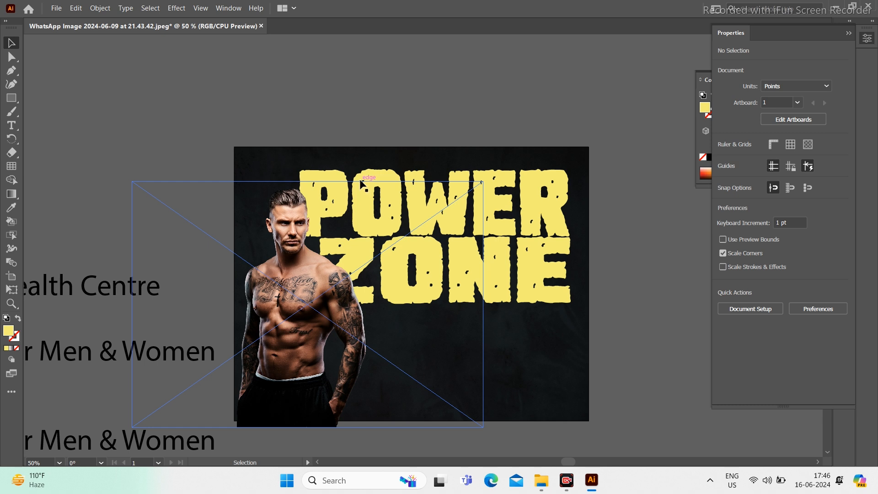
left_click(535, 293)
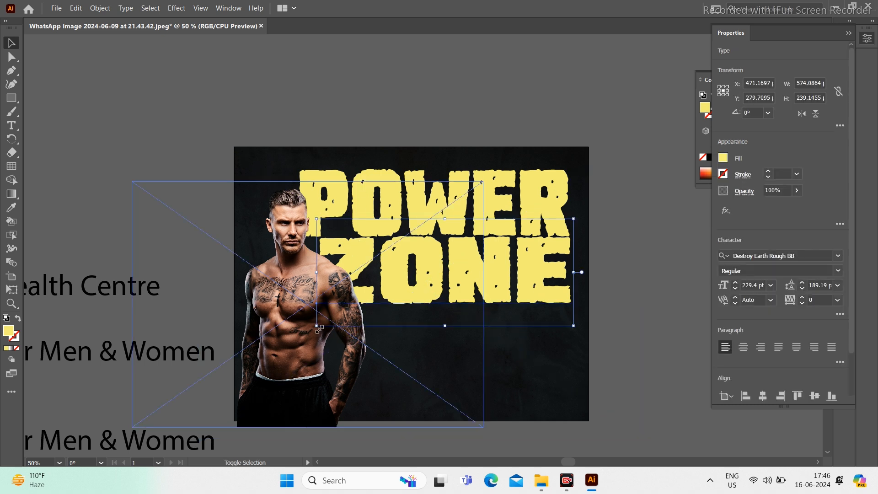
left_click_drag(319, 328, 339, 314)
left_click_drag(518, 268, 518, 273)
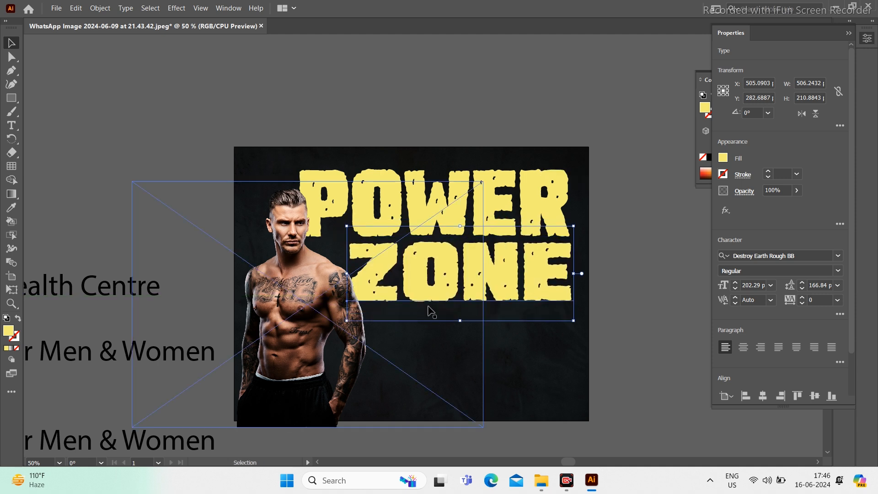
Step: Nudge the man image up and a few steps to the right
left_click(304, 328)
key("shift+Up")
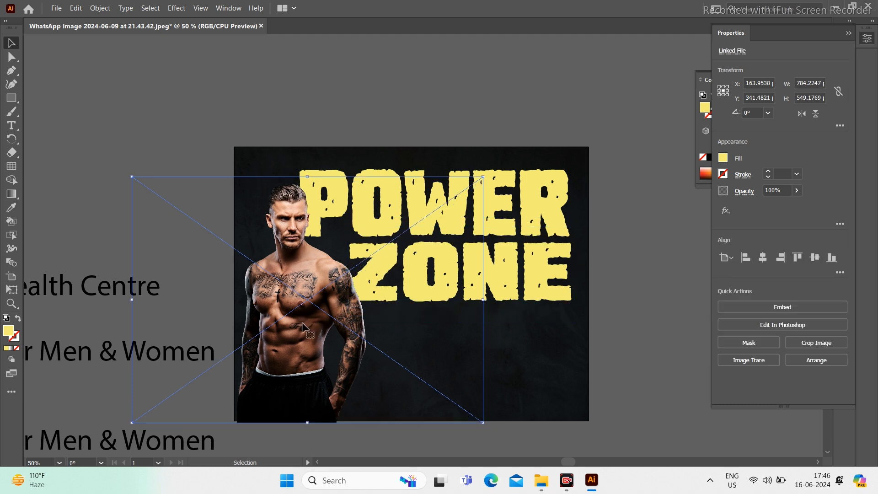
key("Right")
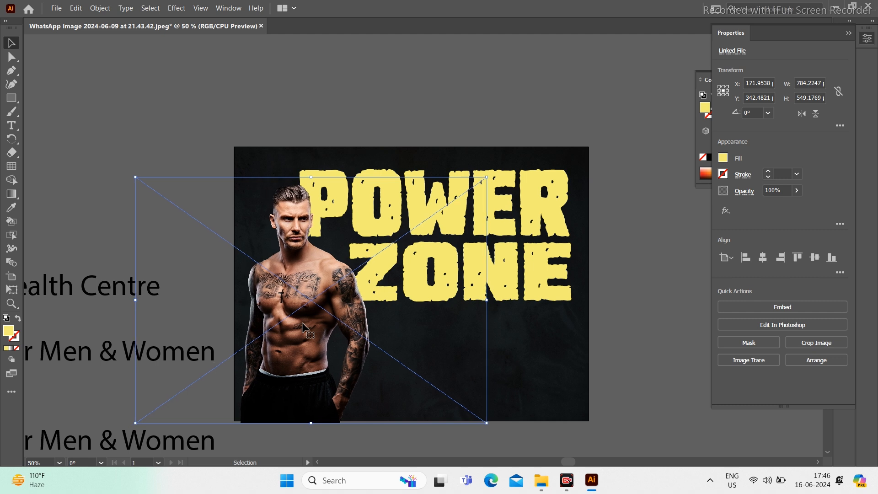
key("Right")
key("Right")
key("Right")
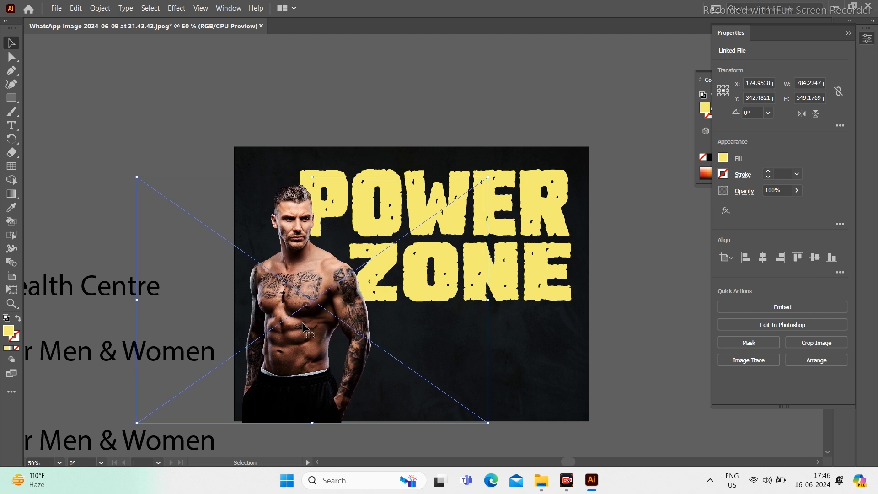
key("Right")
key("Right")
key("Right")
key("Right")
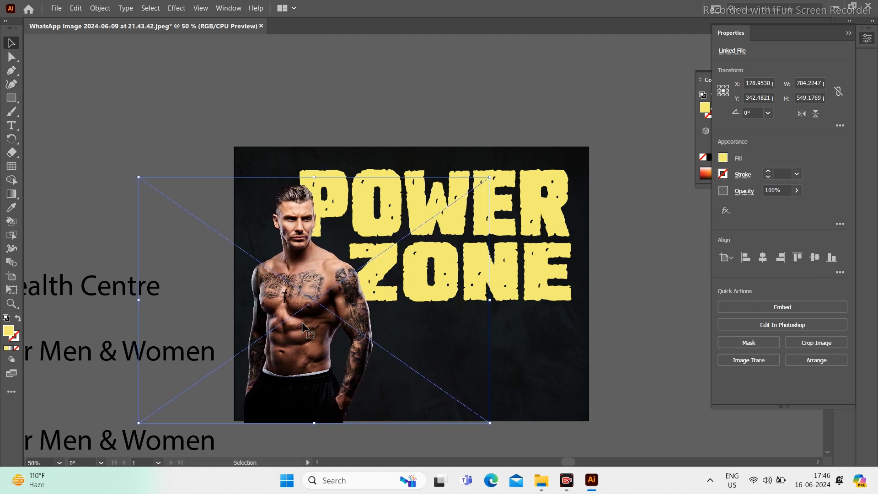
key("Left")
Step: Nudge the POWER lettering slightly down and left
left_click(541, 218)
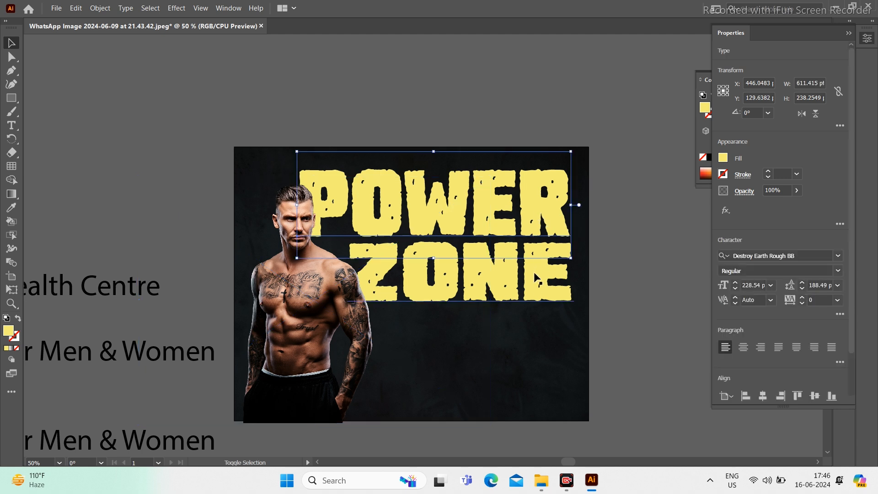
key("Up")
key("Up")
key("Up")
key("Up")
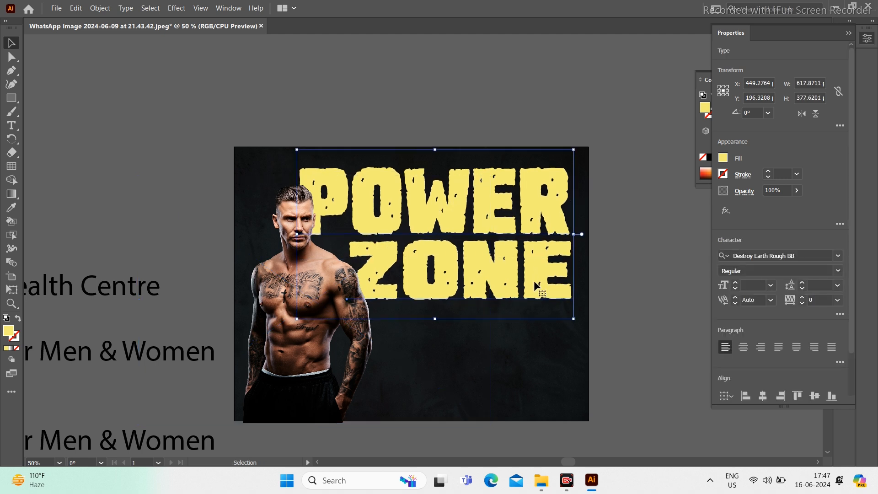
key("Down")
key("Down")
key("Left")
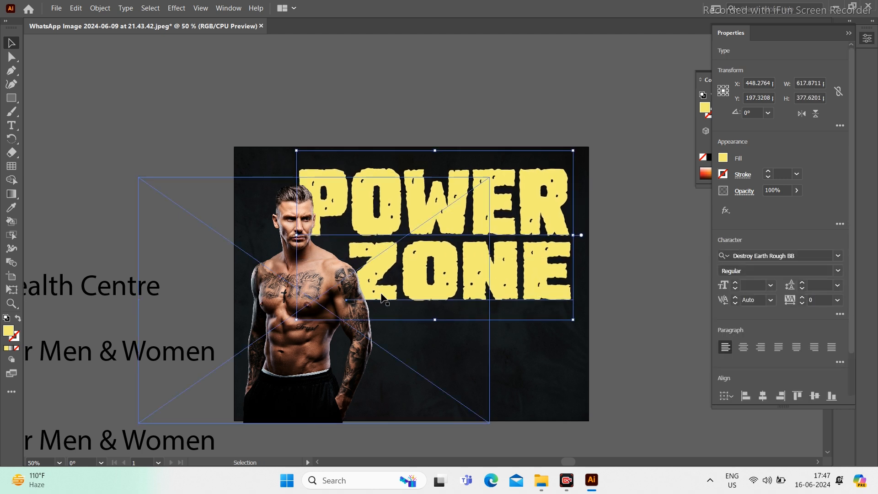
Step: Shrink the man's photo slightly from its corner, then select both POWER and ZONE
left_click(299, 366)
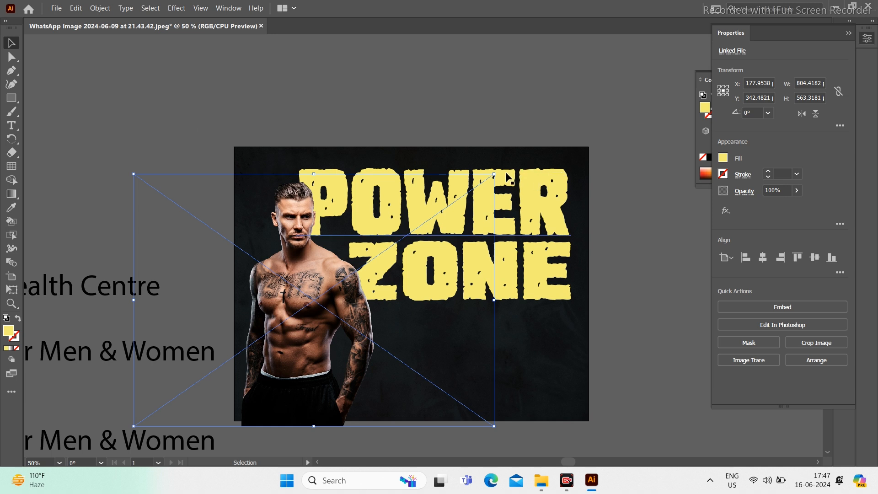
left_click_drag(493, 175, 494, 175)
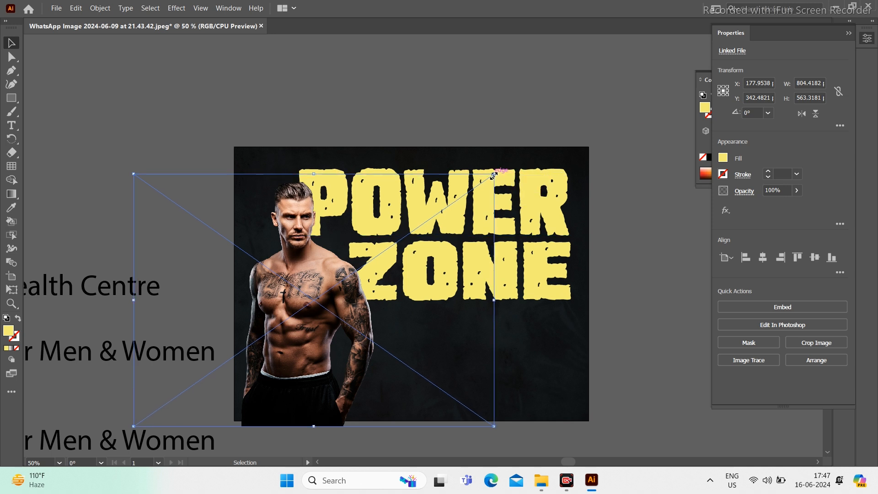
left_click(403, 70)
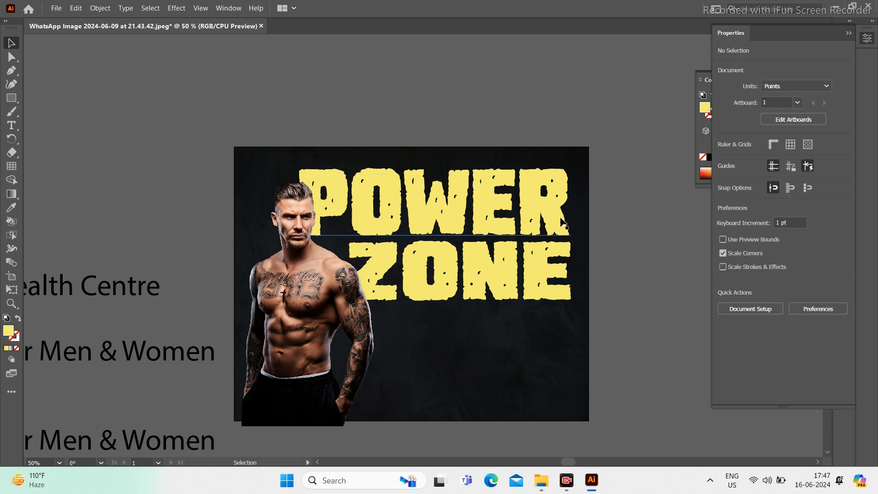
left_click(601, 197)
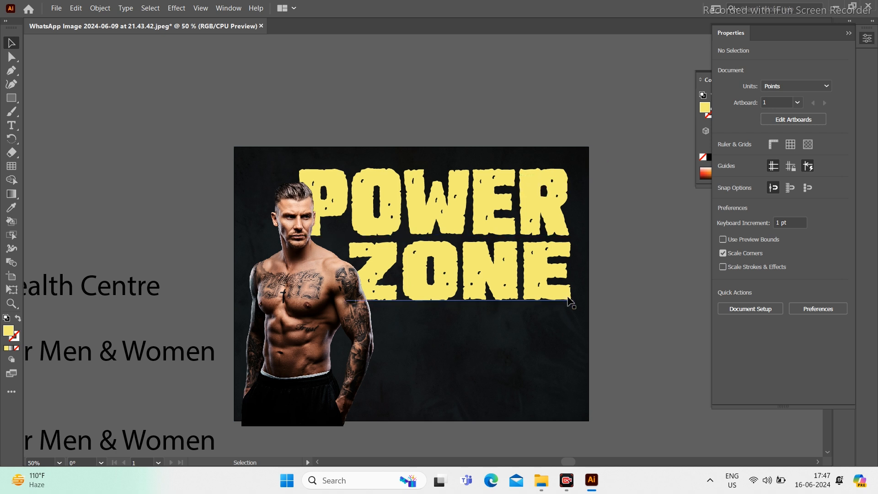
left_click(544, 271, "shift")
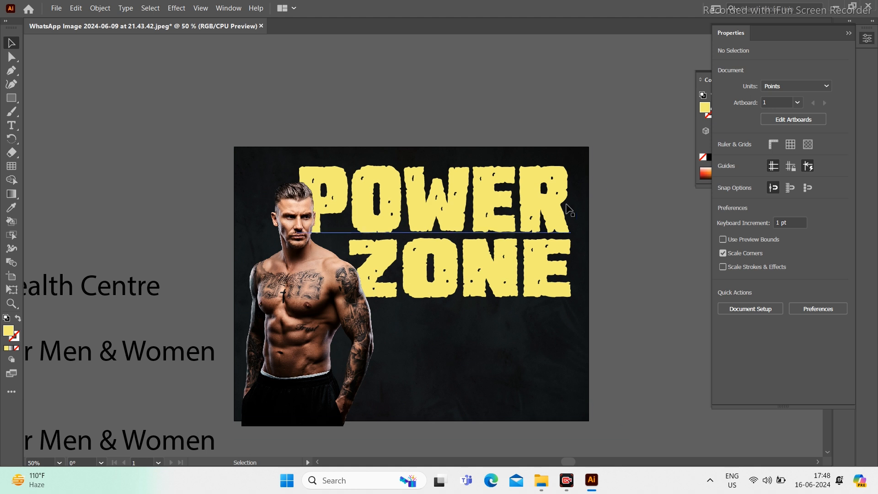
Step: Select the stacked POWER ZONE lettering with the Selection tool
left_click(563, 220)
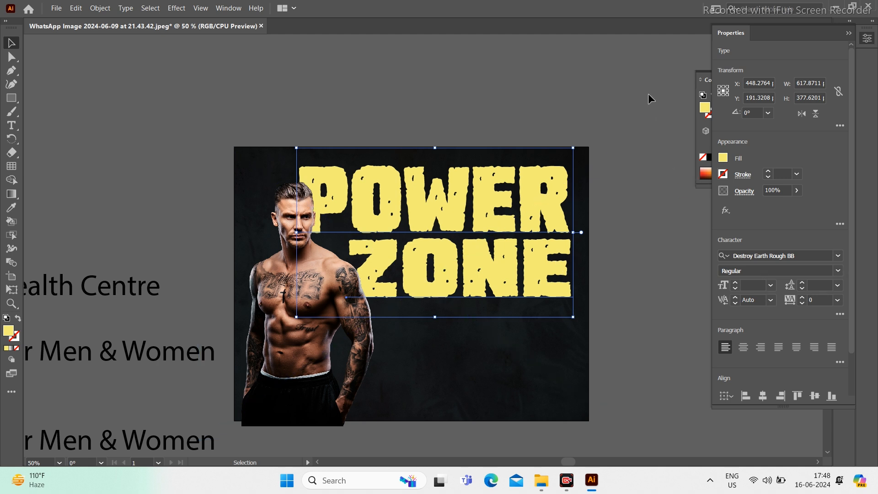
Step: Float the Color panel and fill POWER ZONE with lime green C 37, M 0, Y 100, K 0
left_click(704, 80)
left_click_drag(708, 79, 72, 133)
left_click(92, 229)
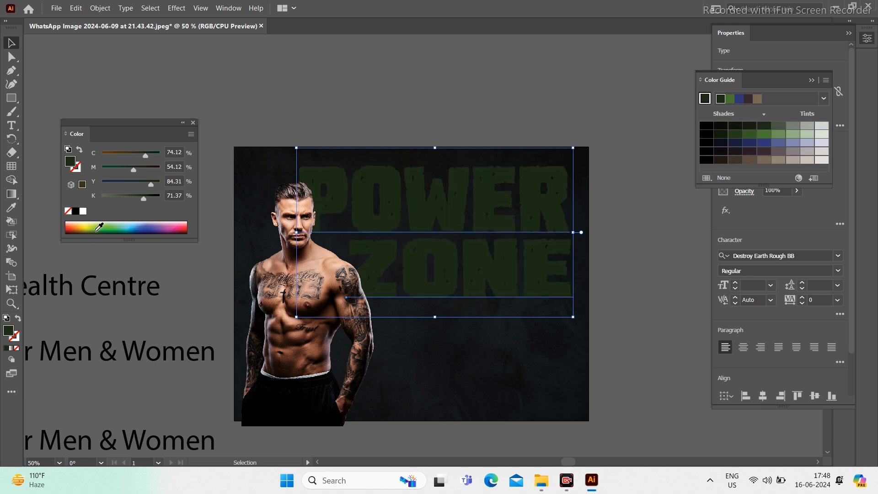
left_click_drag(96, 226, 92, 223)
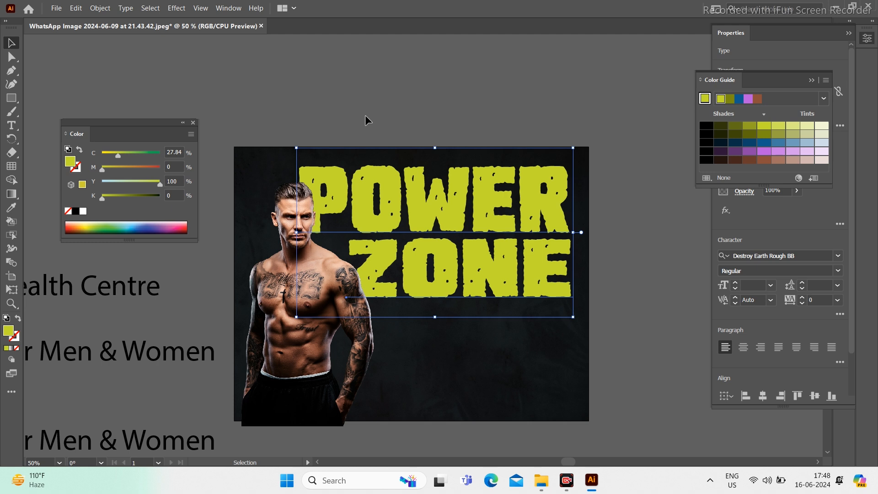
left_click(121, 158)
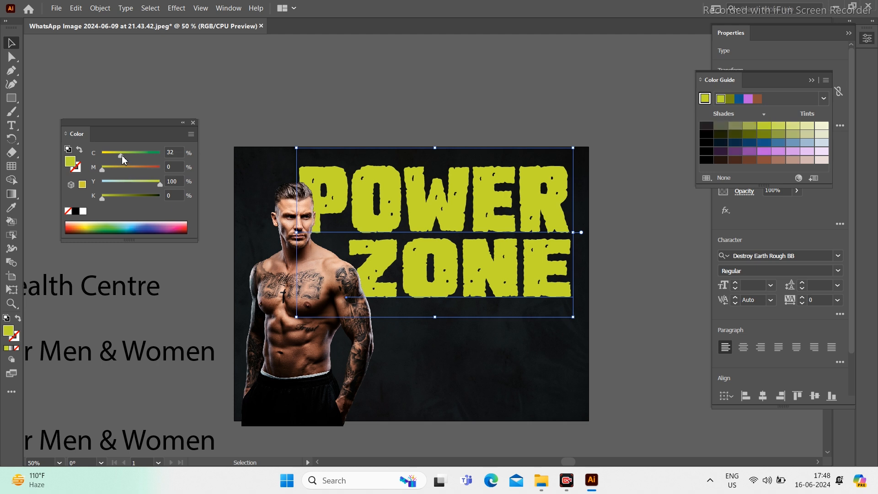
left_click_drag(122, 154, 124, 155)
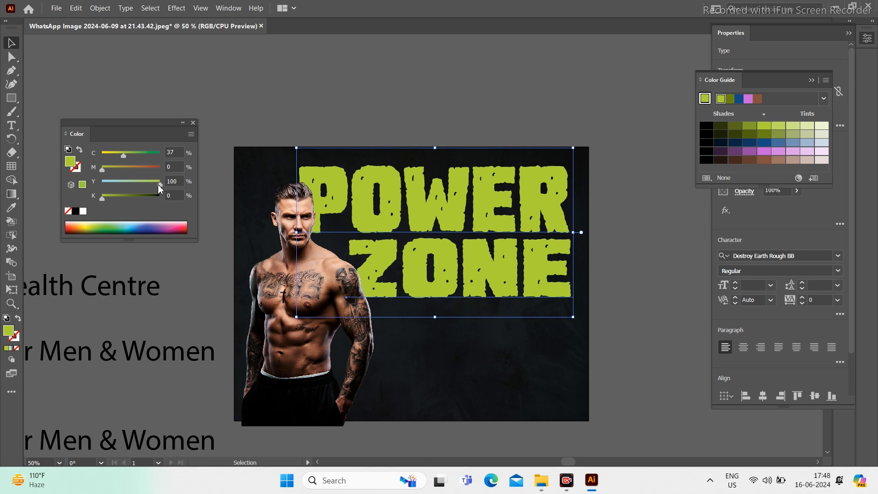
left_click(288, 109)
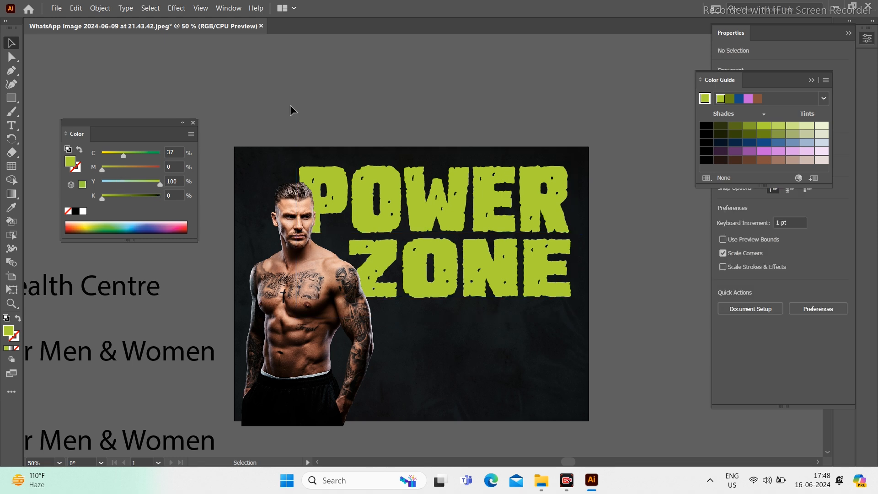
Step: Pan to the loose Health Centre text and drag it onto the poster beneath ZONE
key("alt+Tab")
key("alt+Tab")
left_click_drag(288, 236, 382, 242)
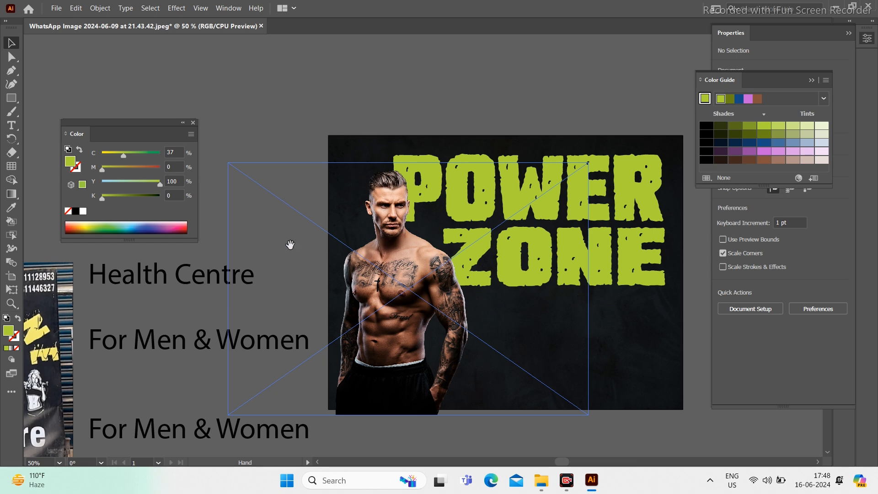
left_click_drag(214, 282, 421, 237)
left_click_drag(382, 290, 183, 288)
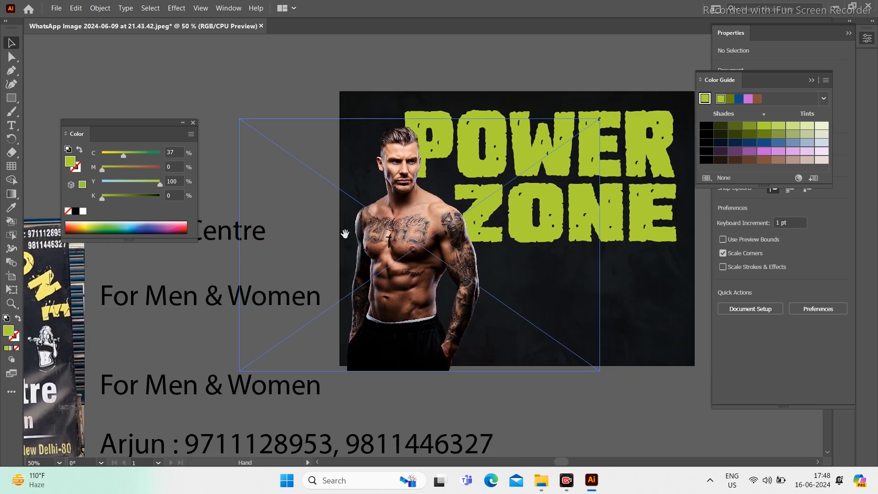
left_click_drag(345, 234, 264, 308)
left_click_drag(87, 309, 505, 339)
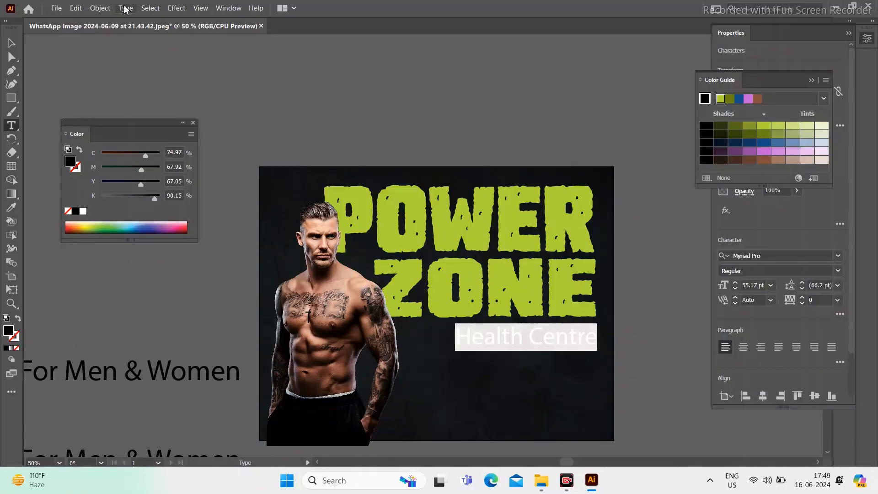
Step: Change Health Centre to UPPERCASE, align it under ZONE and enlarge it to about 62 pt
left_click(125, 8)
mouse_move(202, 179)
left_click(362, 183)
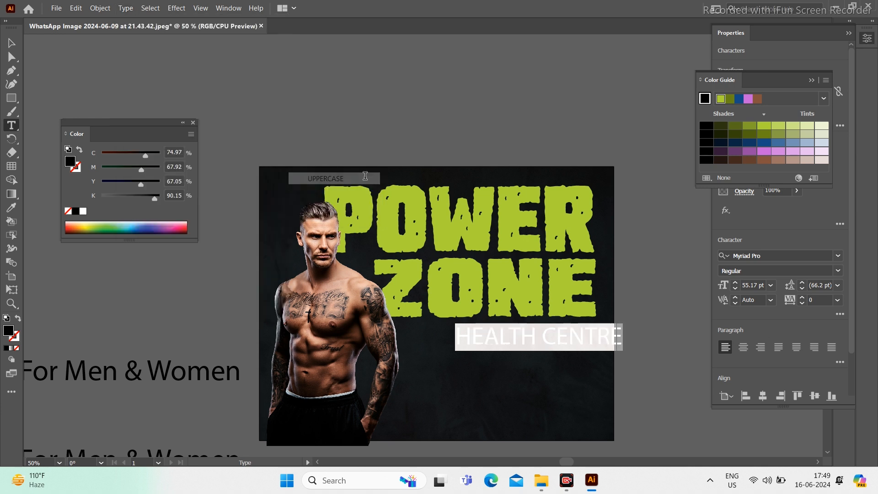
key("Escape")
left_click_drag(565, 355, 517, 357)
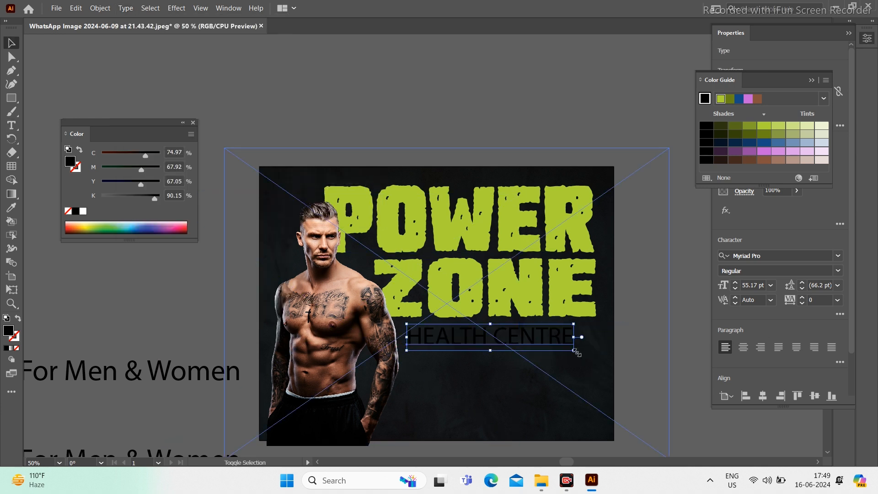
mouse_move(576, 351)
left_mouse_down()
mouse_move(600, 361)
mouse_move(595, 354)
left_mouse_up()
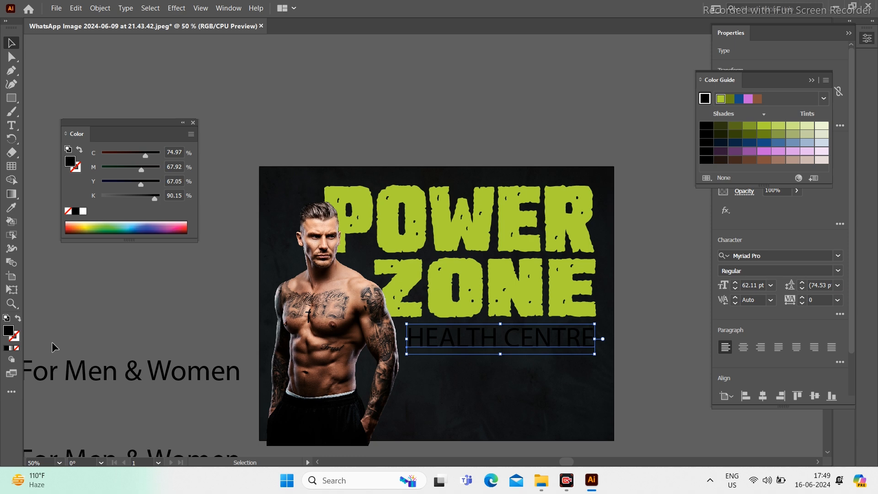
Step: Set the HEALTH CENTRE fill to white #FFFFFF
double_click(9, 336)
type("FFFFFF")
left_click(603, 187)
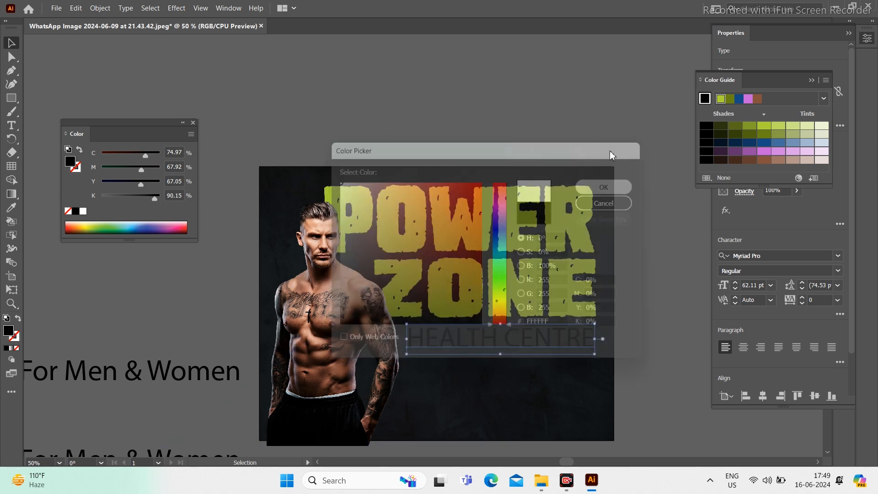
left_click(609, 99)
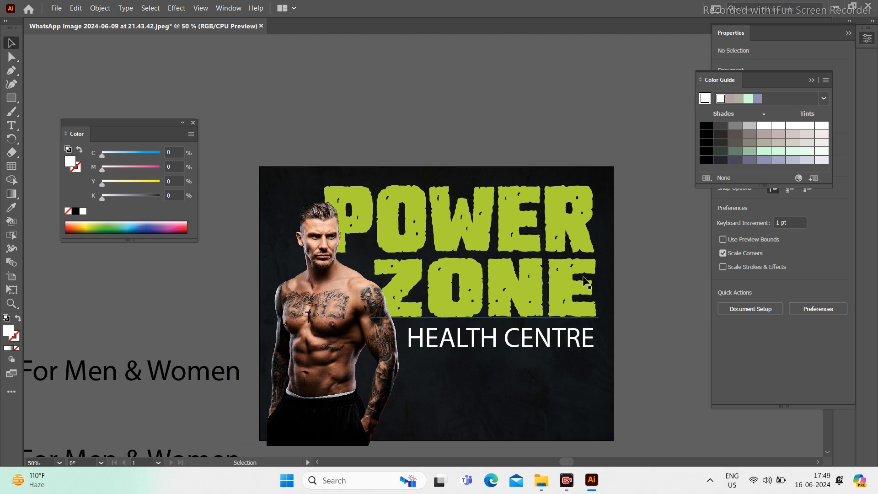
left_click(499, 338)
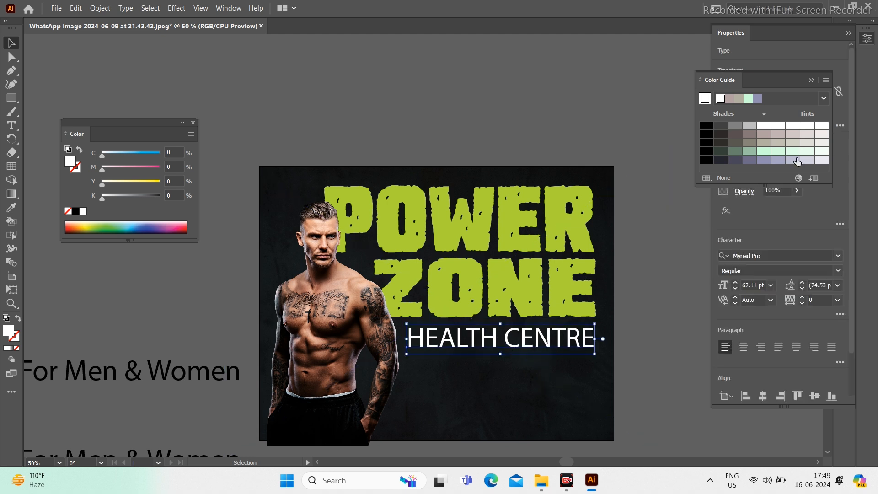
left_click(816, 81)
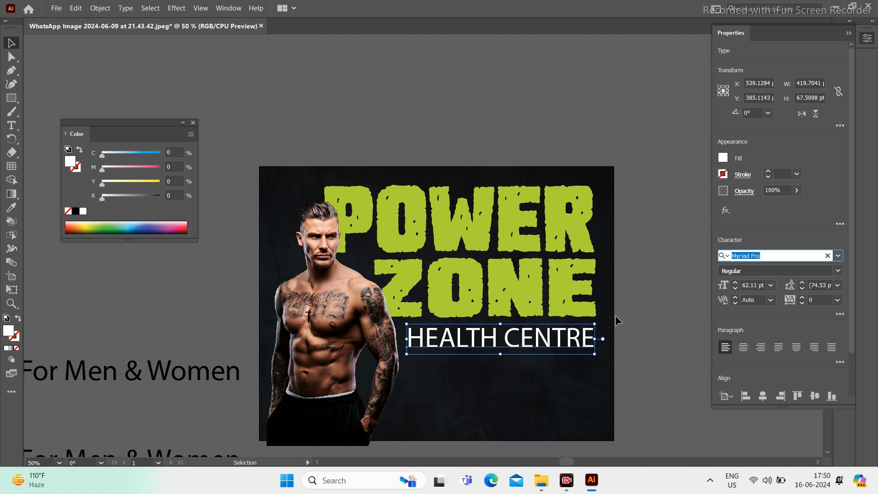
Step: Set the HEALTH CENTRE text in Gotham-Black by searching 'gotha' in the font field
left_click(749, 263)
key("g")
key("o")
key("t")
key("h")
key("a")
key("m")
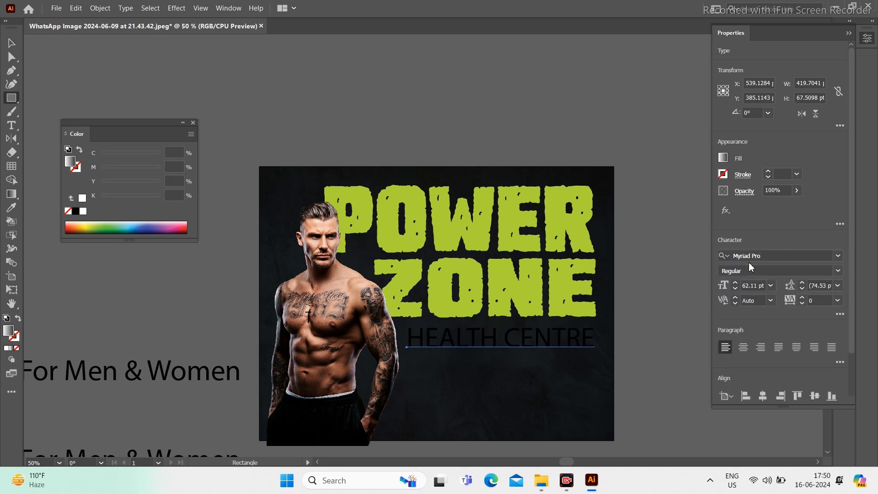
left_click(757, 256)
type("g")
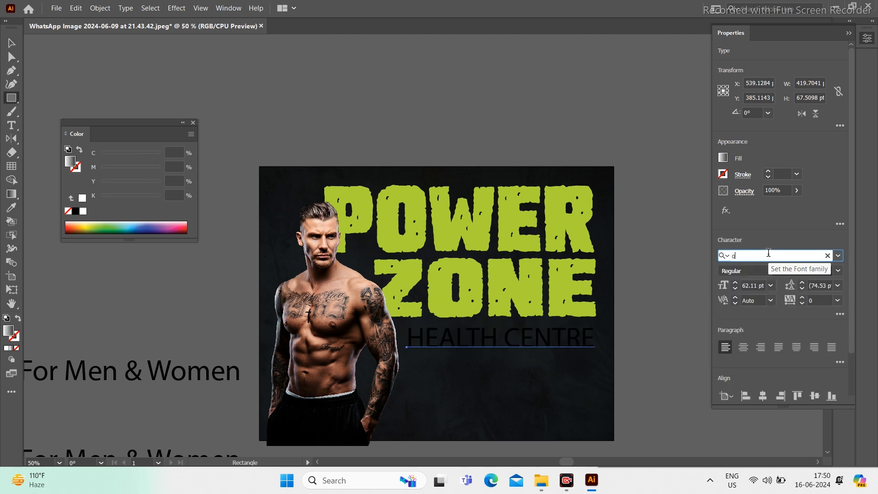
type("othoam")
key("BackSpace")
key("BackSpace")
key("BackSpace")
key("BackSpace")
key("BackSpace")
key("BackSpace")
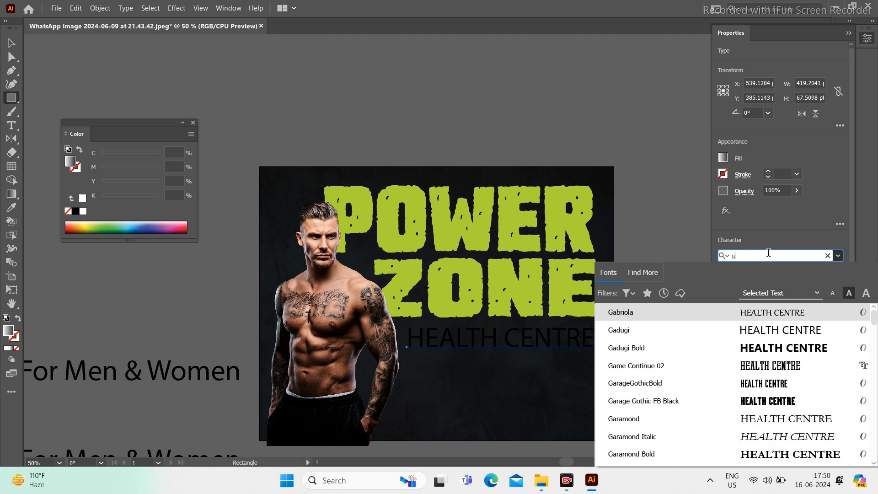
type("otha")
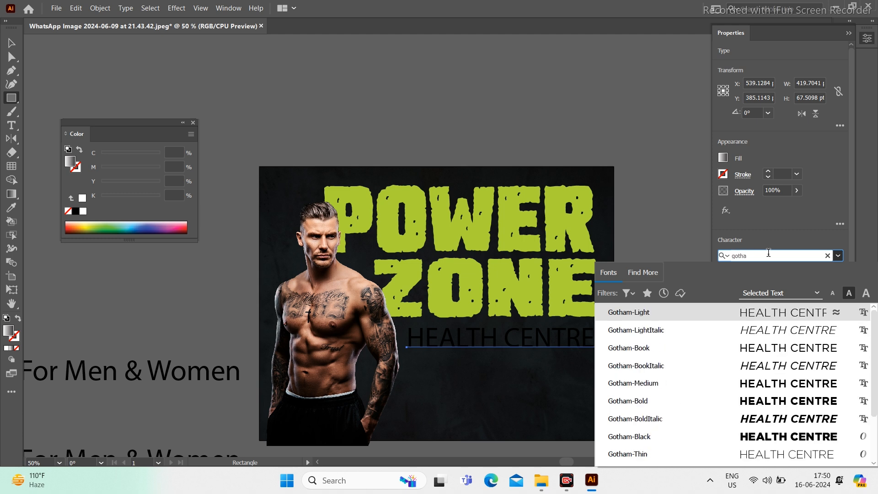
left_click(752, 439)
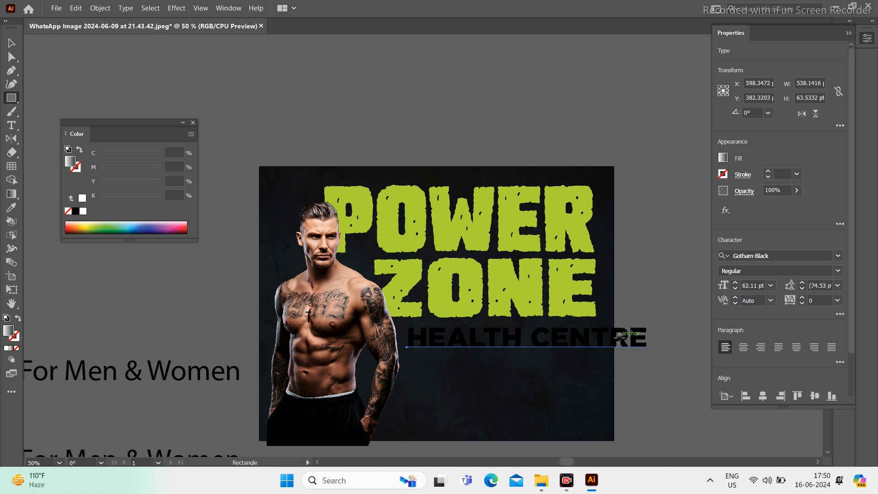
Step: Pan across the canvas to view the original Power Zone banner photo for reference
key("v")
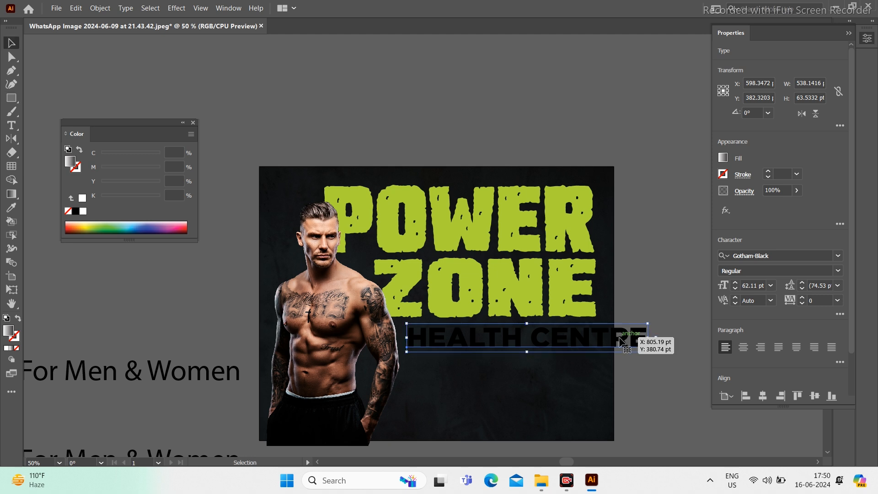
key("space")
left_click_drag(192, 290, 686, 269)
left_click_drag(375, 334, 385, 73)
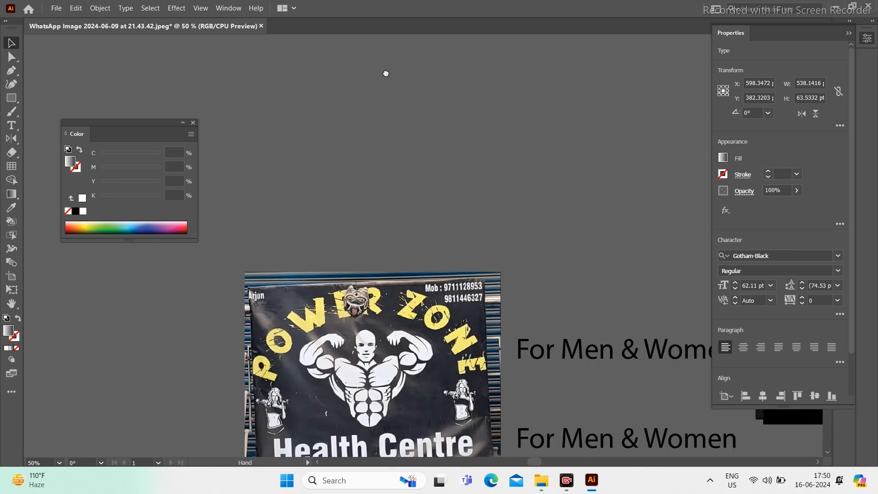
left_click_drag(378, 245, 353, 324)
left_click_drag(574, 239, 332, 296)
Step: Pan back to the poster artboard with the white Gotham-Black HEALTH CENTRE under ZONE
left_click_drag(682, 229, 407, 320)
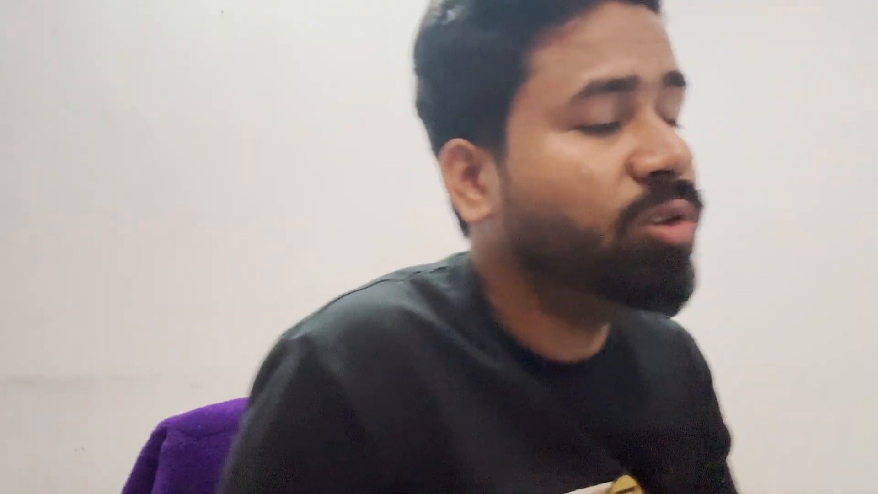
key("m")
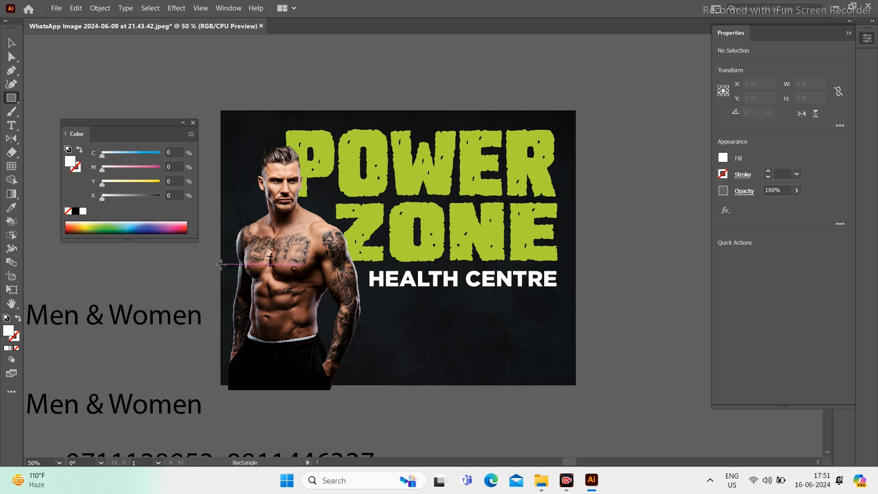
Step: Draw a white bar across HEALTH CENTRE, send it behind the man, nudge it down and shorten it
left_click_drag(220, 264, 576, 296)
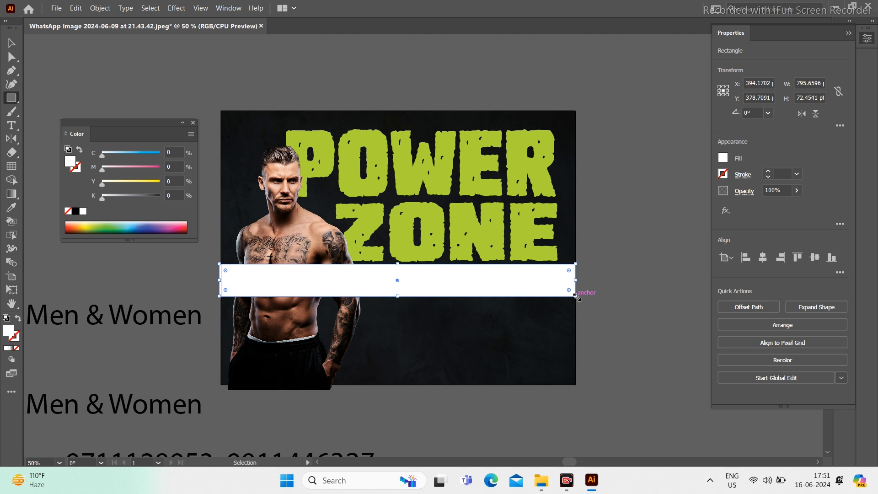
key("ctrl+bracketleft")
key("ctrl+shift+bracketleft")
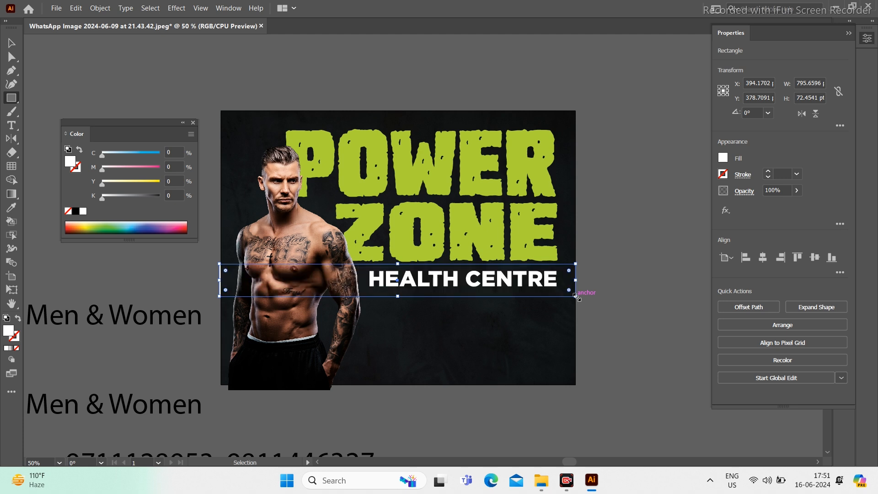
key("ctrl+z")
key("Down")
key("Down")
key("Down")
key("Down")
key("Down")
key("Down")
key("Down")
key("Down")
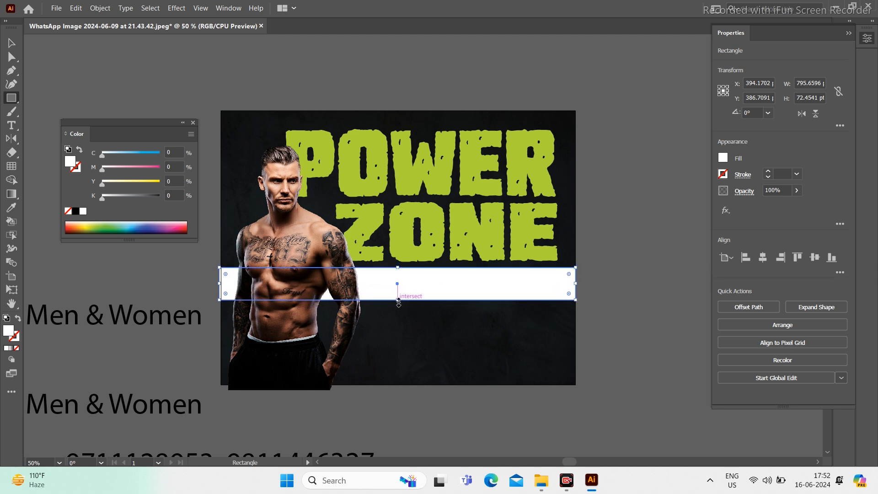
left_click_drag(397, 299, 397, 295)
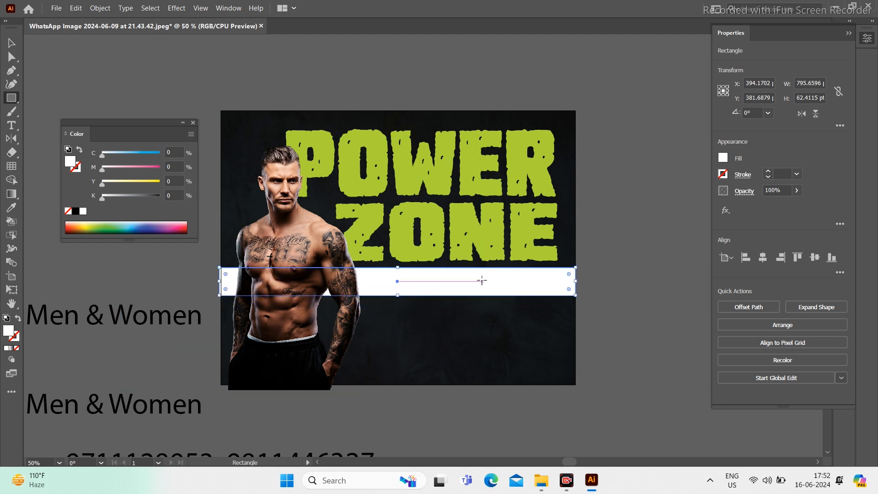
Step: Make the HEALTH CENTRE text dark using the background colour, and nudge it down
key("v")
left_click(484, 284)
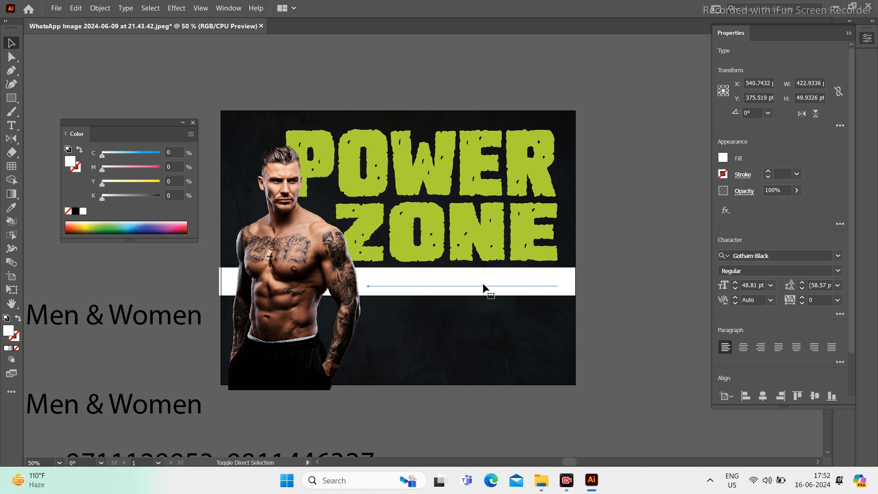
key("i")
left_click(542, 350)
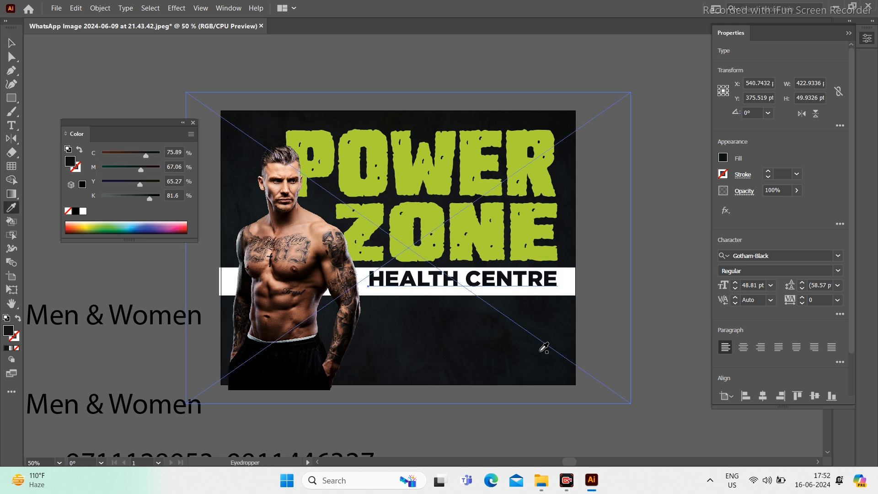
key("v")
key("Down")
key("Down")
key("Down")
key("Down")
key("Down")
key("Down")
key("Down")
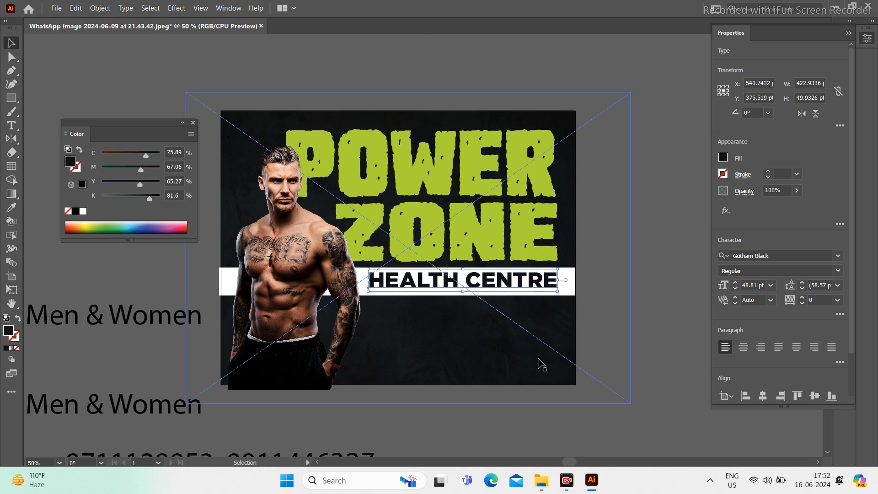
Step: Shift the HEALTH CENTRE text slightly left and resize it so it starts further right
left_click(630, 293)
left_click_drag(453, 352, 443, 325)
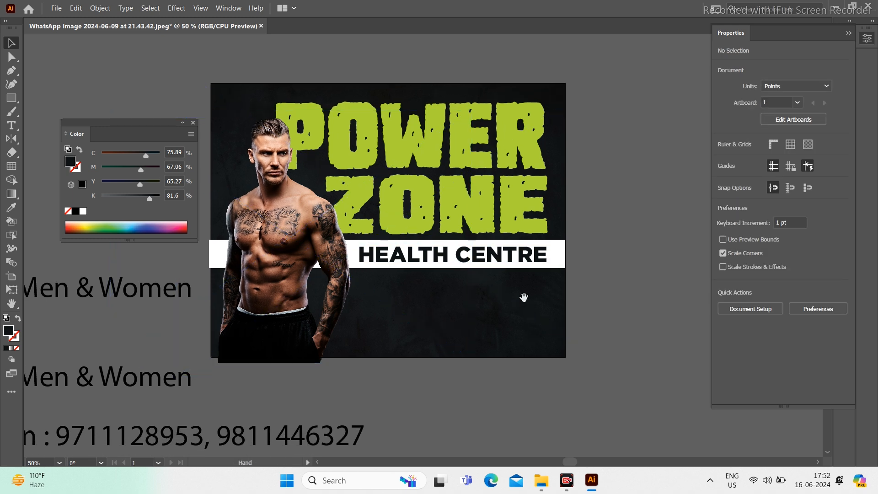
left_click_drag(524, 298, 563, 297)
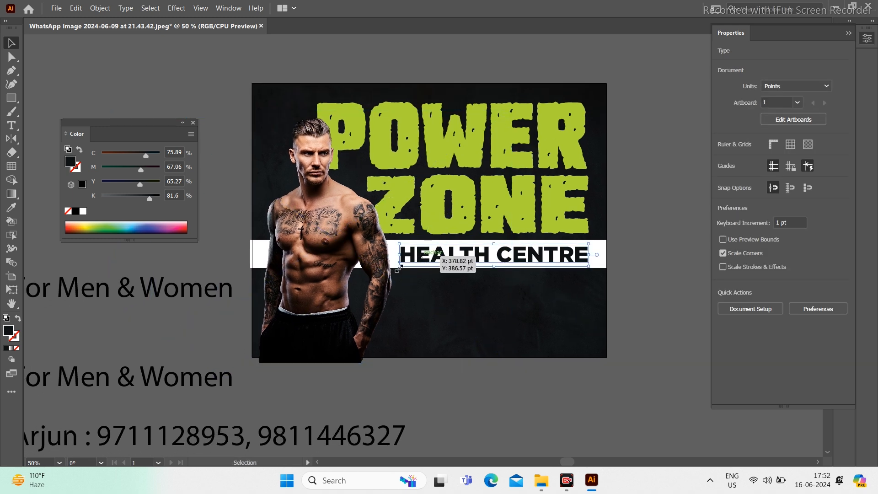
left_click_drag(397, 269, 389, 271)
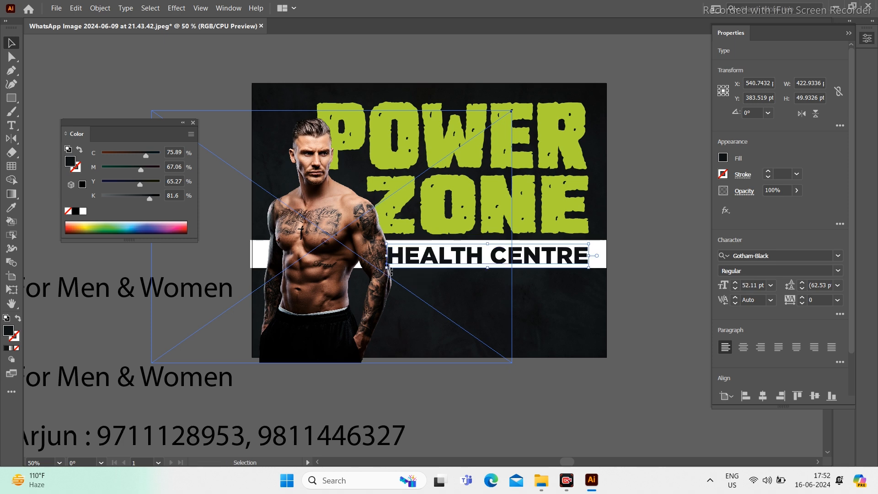
left_click(632, 253)
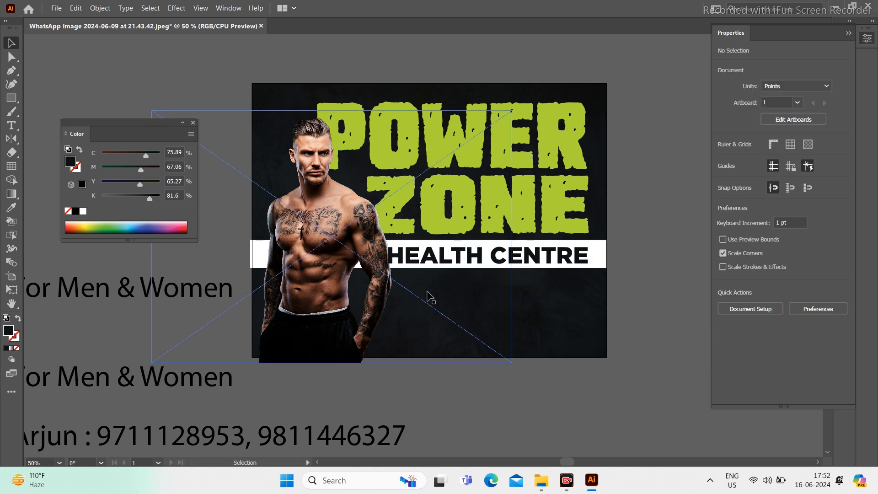
scroll(384, 277, "up", 4)
left_click(524, 180)
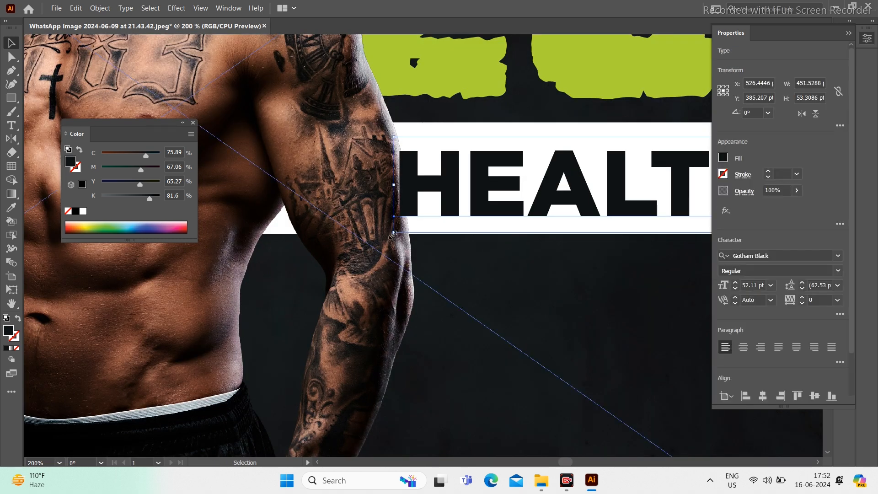
left_click_drag(392, 234, 393, 236)
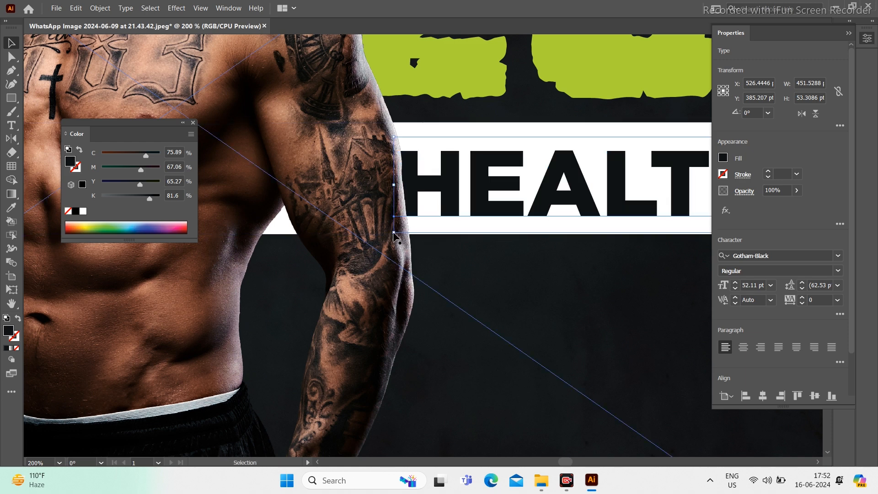
key("Tab")
scroll(339, 242, "down", 4)
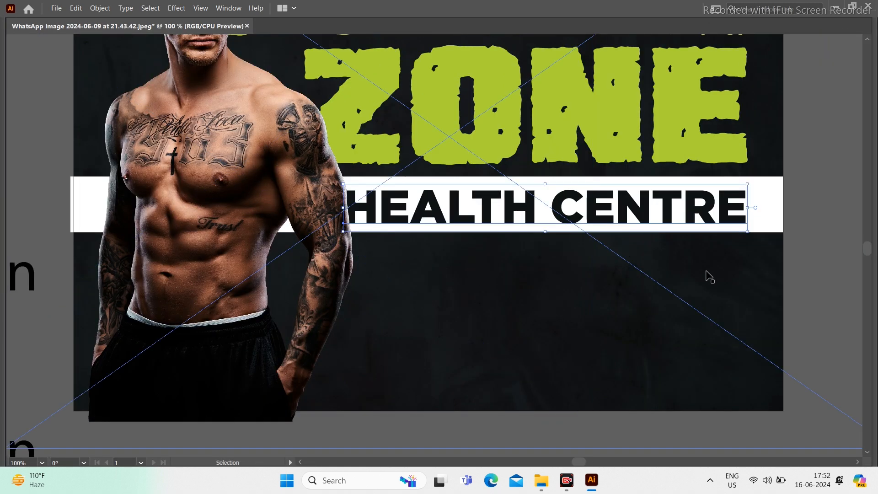
left_click_drag(343, 187, 357, 182)
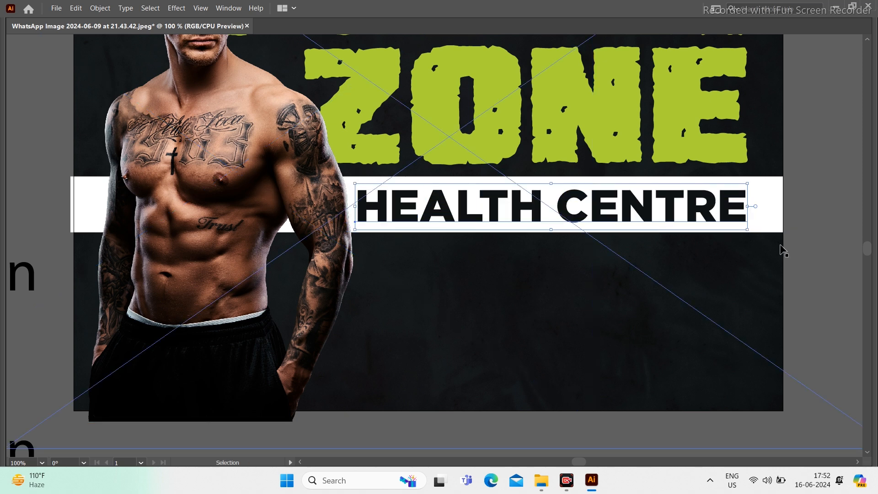
left_click(811, 241)
Step: Make the white band thinner and move it up slightly behind the text
scroll(378, 296, "down", 2)
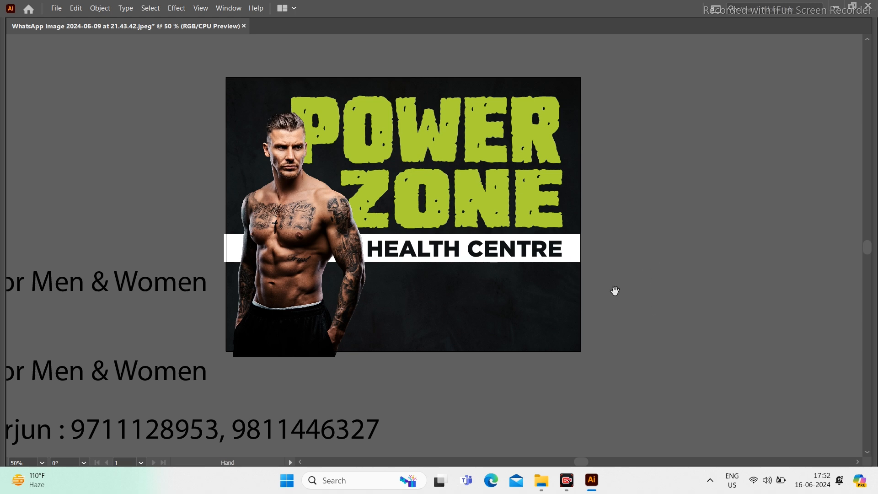
left_click_drag(614, 291, 665, 330)
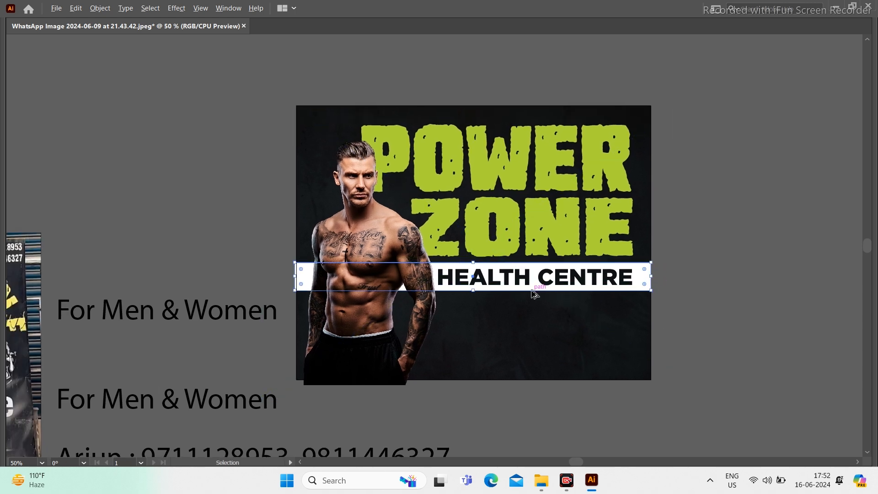
scroll(533, 293, "up", 4)
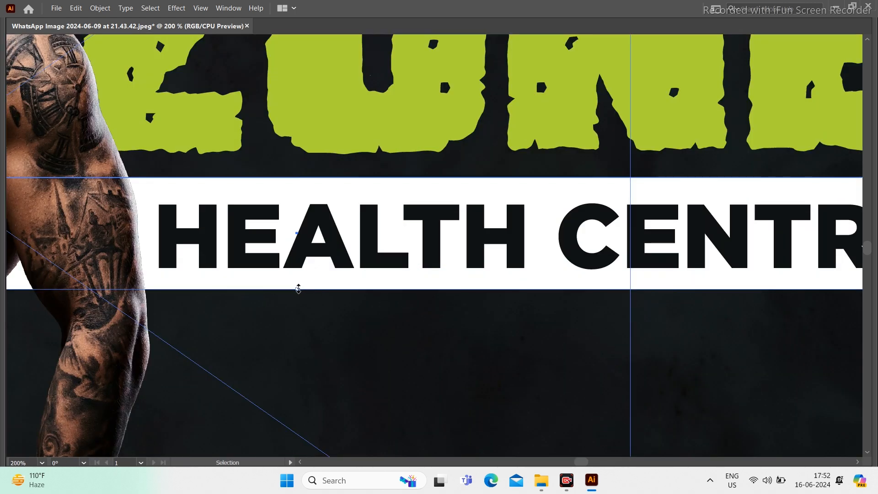
left_click_drag(298, 288, 296, 282)
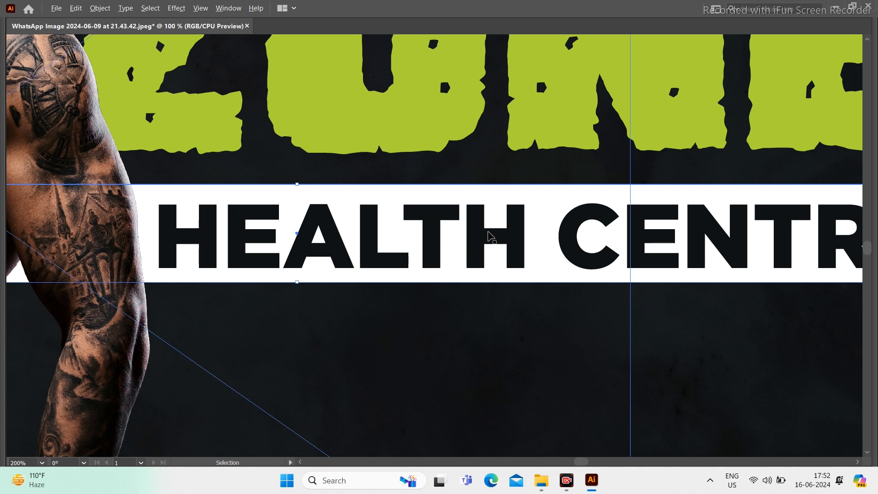
scroll(490, 235, "down", 4)
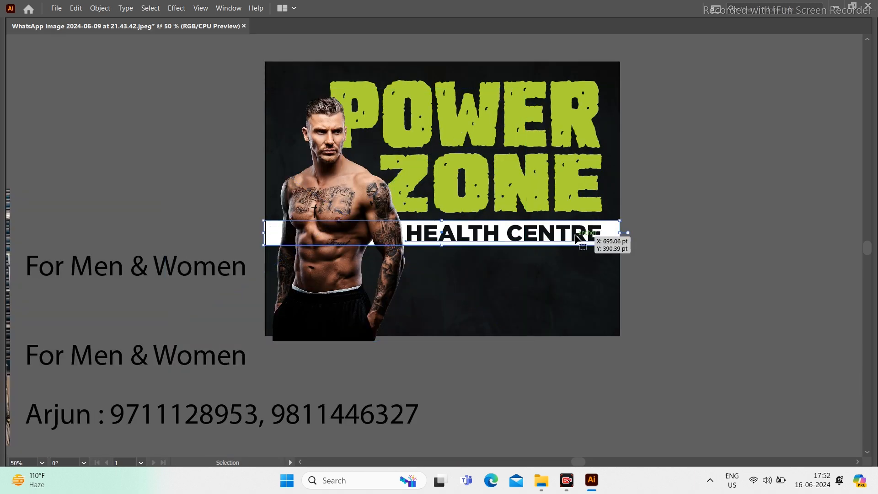
left_click_drag(575, 236, 575, 235)
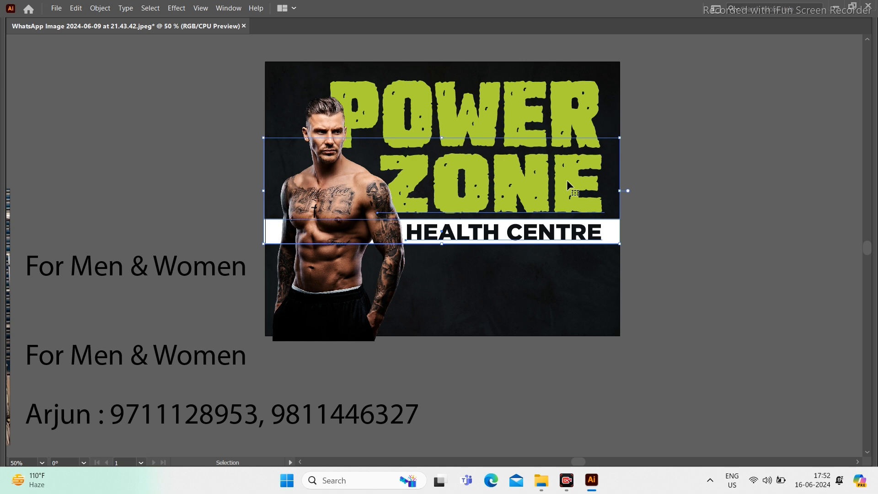
left_click(676, 177)
Step: Narrow the POWER text slightly by its side and top handles
left_click_drag(448, 191, 488, 256)
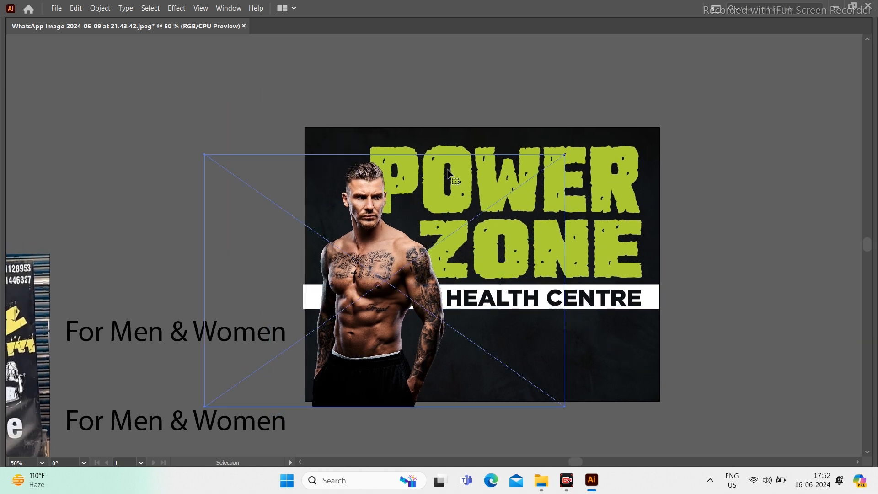
left_click(581, 154)
left_click_drag(369, 182, 370, 182)
left_click_drag(507, 133, 509, 132)
left_click(526, 86)
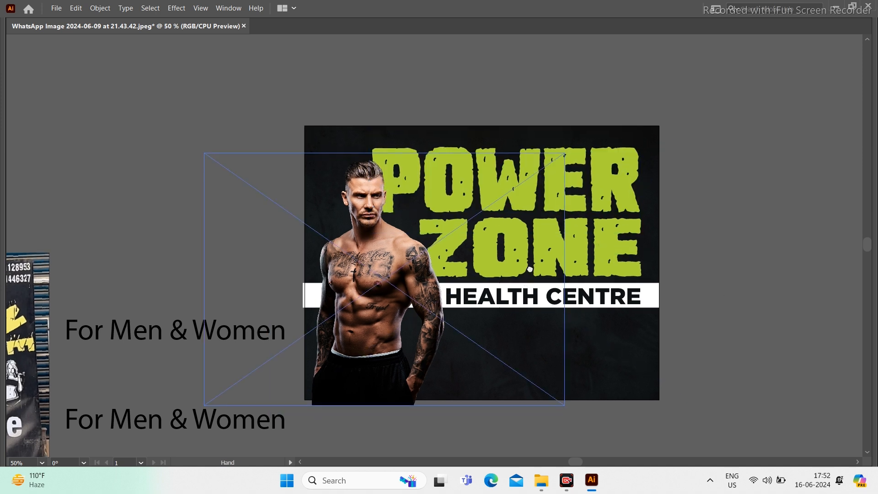
scroll(547, 231, "down", 3)
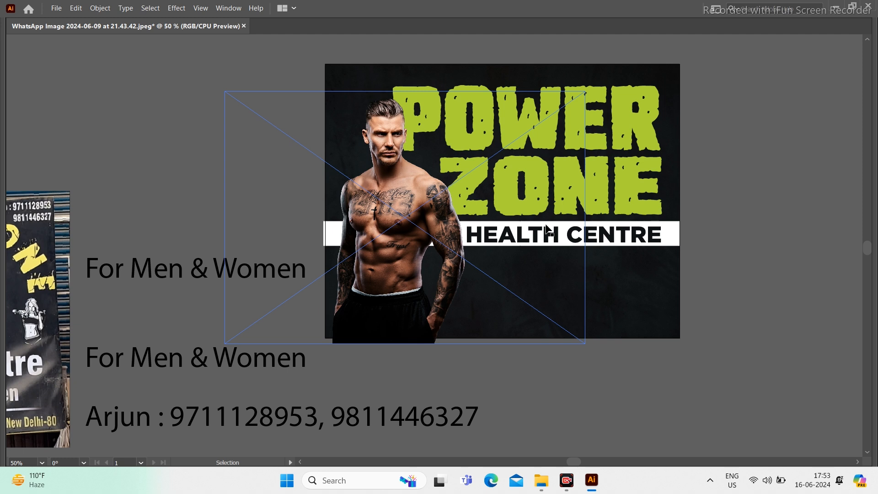
Step: Move FOR MEN & WOMEN below HEALTH CENTRE, make it uppercase, shrink it and colour it white
mouse_move(155, 365)
left_mouse_down()
mouse_move(155, 281)
mouse_move(480, 261)
mouse_move(555, 273)
mouse_move(543, 273)
left_mouse_up()
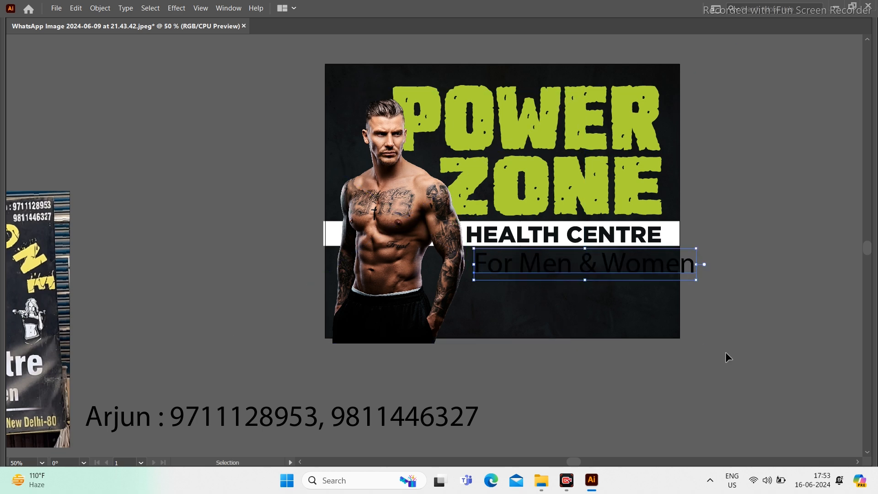
left_click(125, 8)
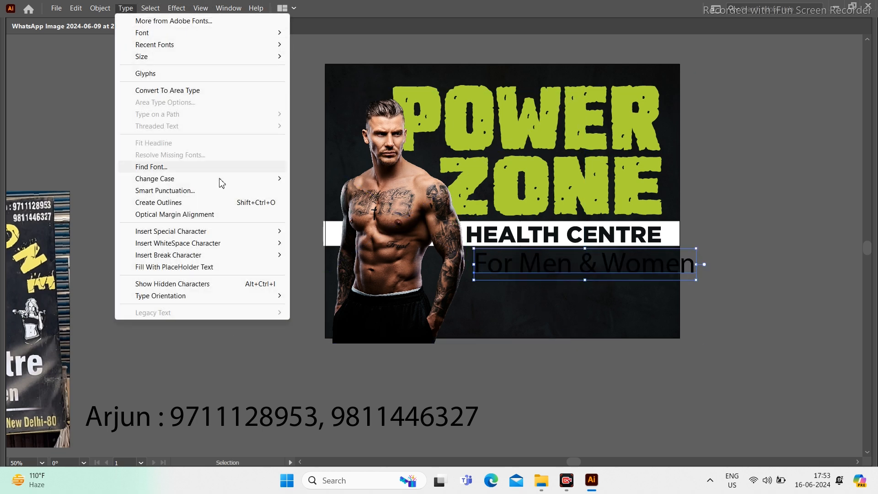
mouse_move(227, 182)
left_click(355, 180)
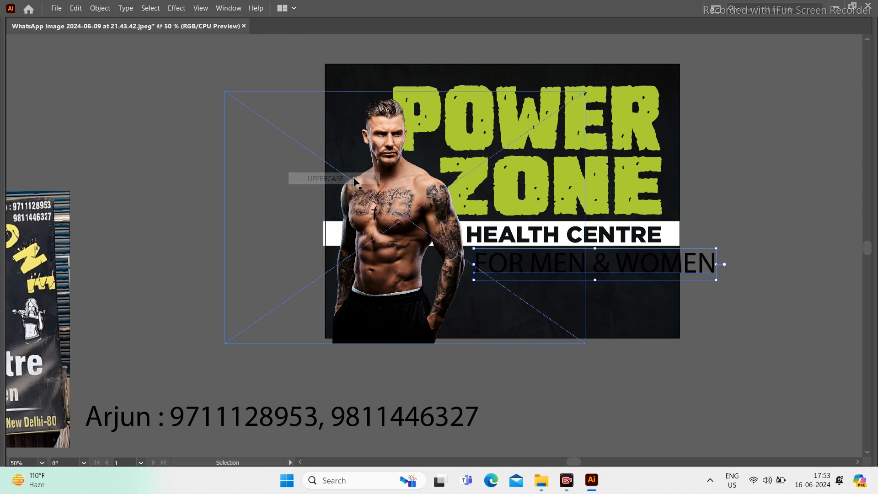
left_click_drag(718, 282, 663, 288)
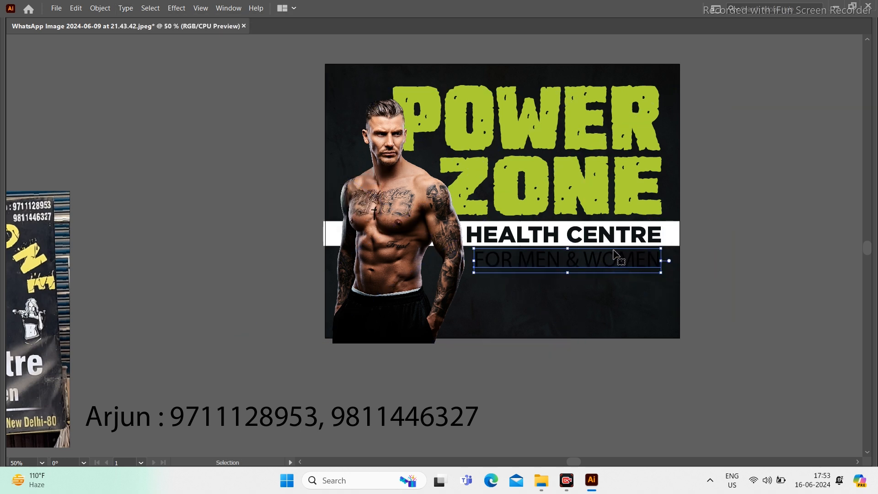
left_click_drag(615, 250, 617, 252)
key("i")
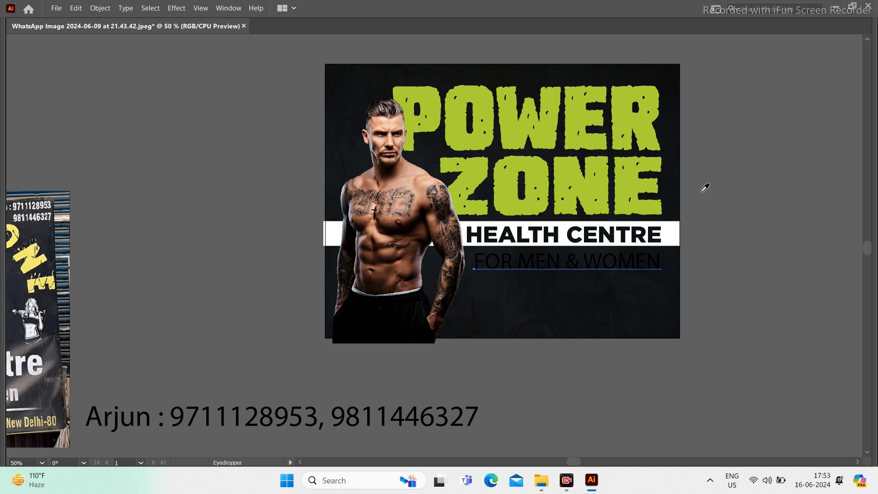
left_click(676, 237)
Step: Set the FOR MEN & WOMEN tagline in Gotham with the Light weight
key("v")
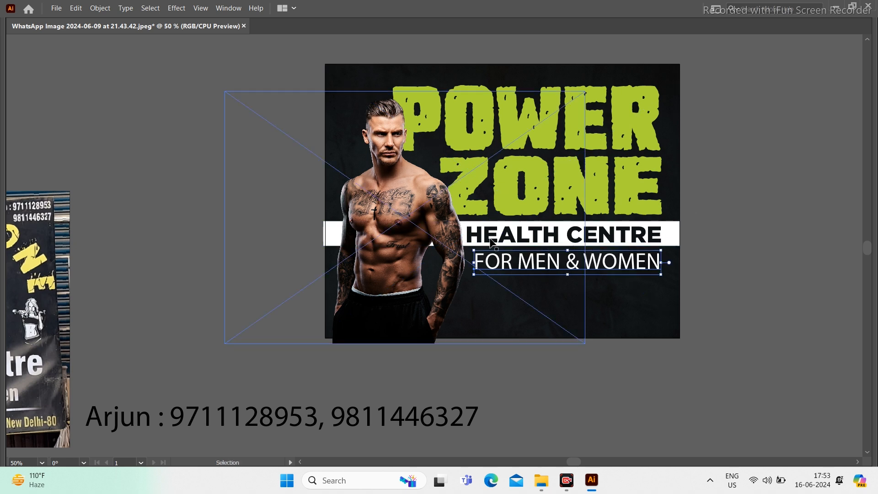
key("a")
key("v")
key("ctrl+t")
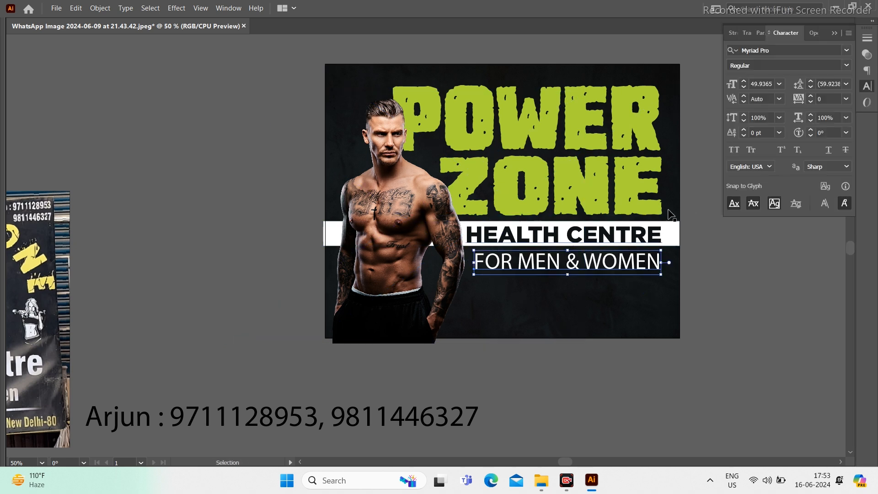
left_click(789, 49)
type("gotham")
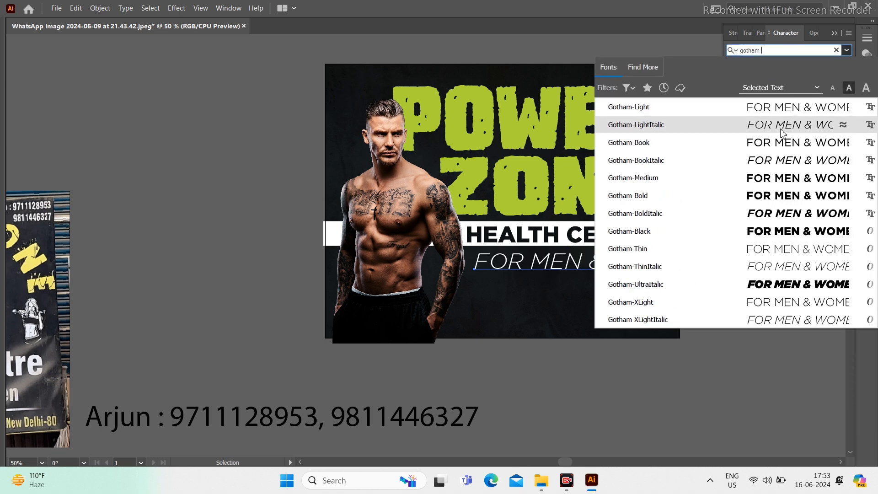
left_click(680, 143)
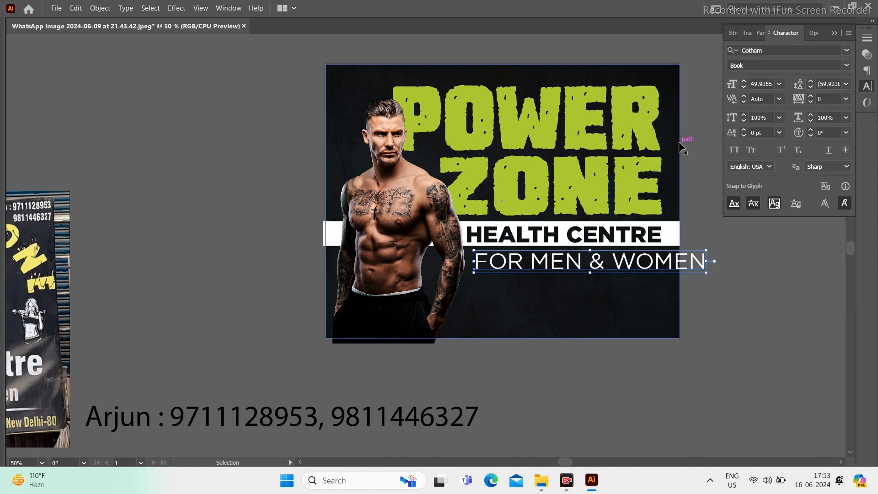
left_click(777, 62)
key("Up")
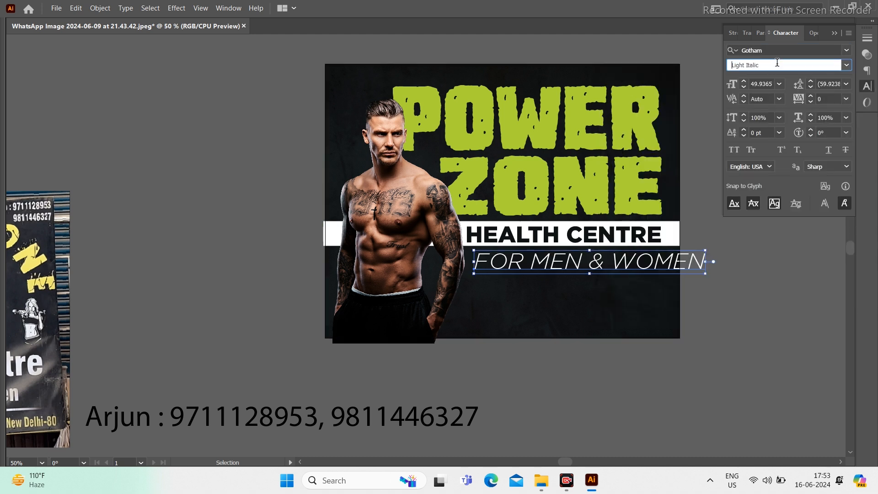
key("Up")
key("Return")
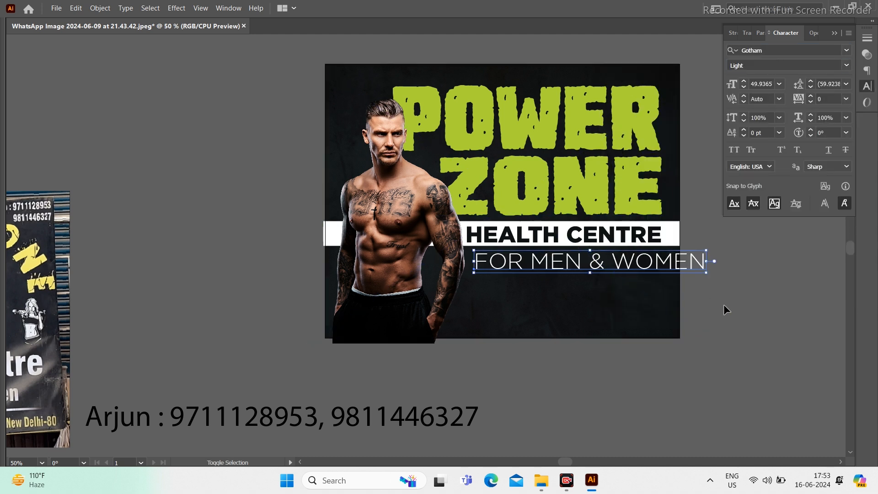
Step: Resize the tagline to line up under the bar and fit the whole poster in the window
left_click_drag(707, 273, 662, 281)
left_click(792, 301)
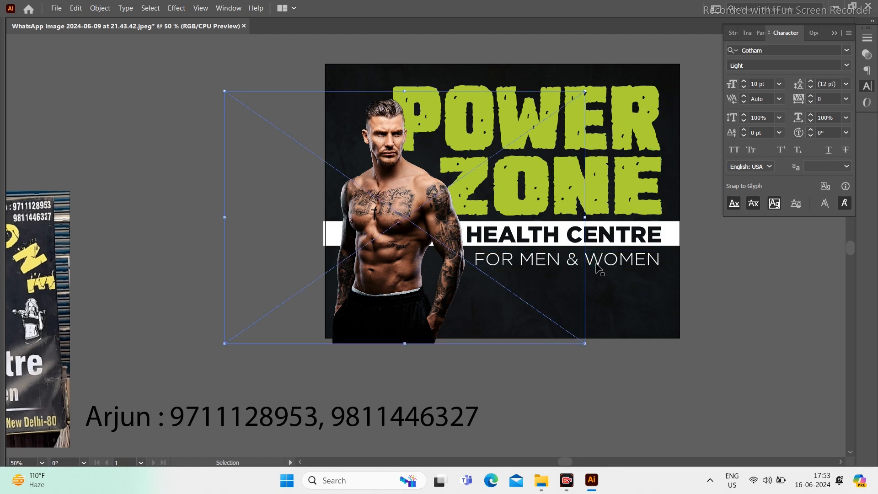
left_click(599, 269)
scroll(471, 271, "up", 3, "alt")
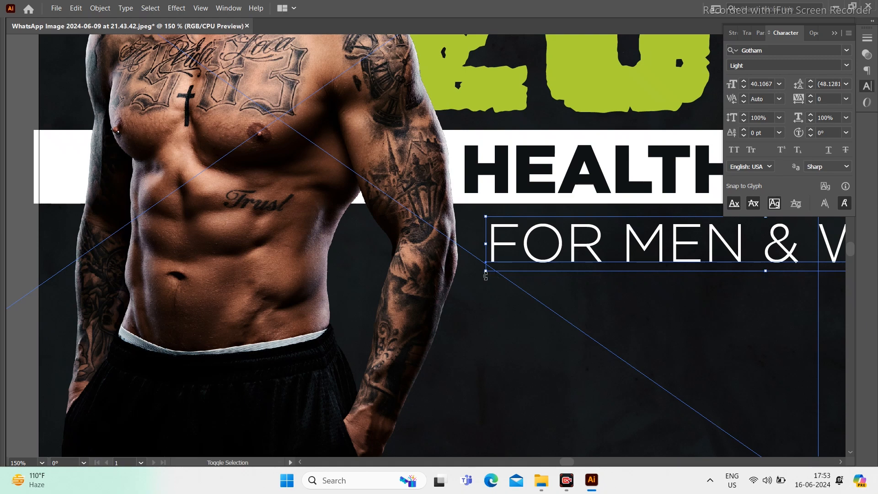
left_click_drag(484, 273, 463, 285)
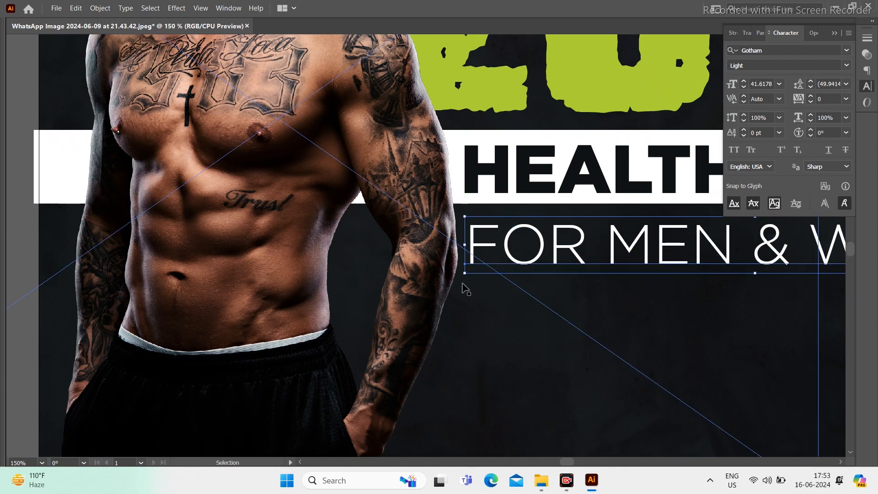
key("a")
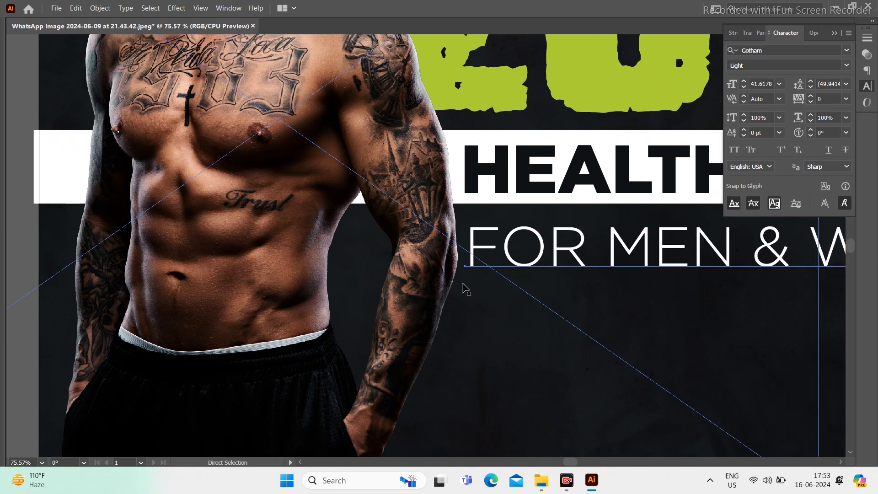
key("ctrl+0")
key("v")
left_click(772, 308)
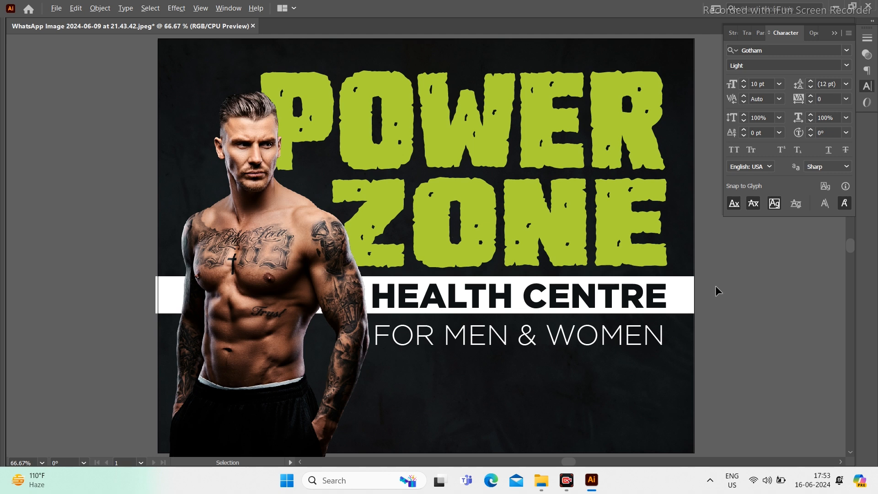
scroll(715, 286, "down", 2)
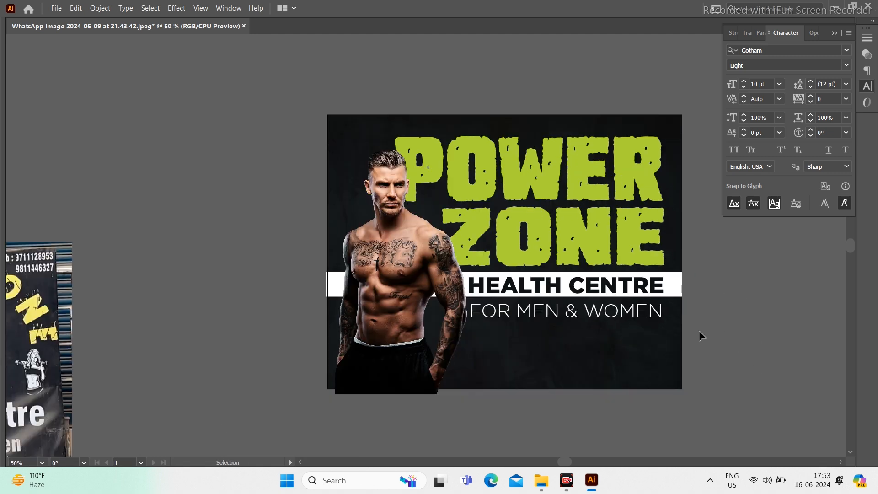
left_click_drag(674, 336, 658, 307)
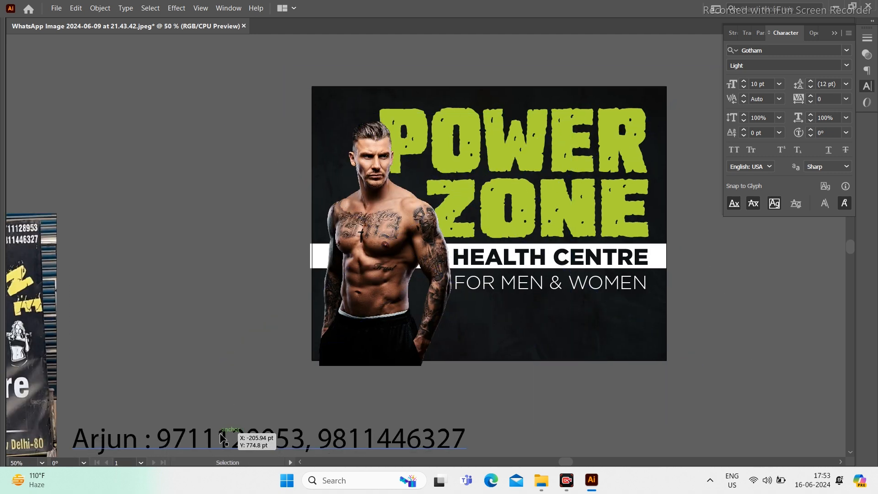
left_click_drag(213, 239, 468, 235)
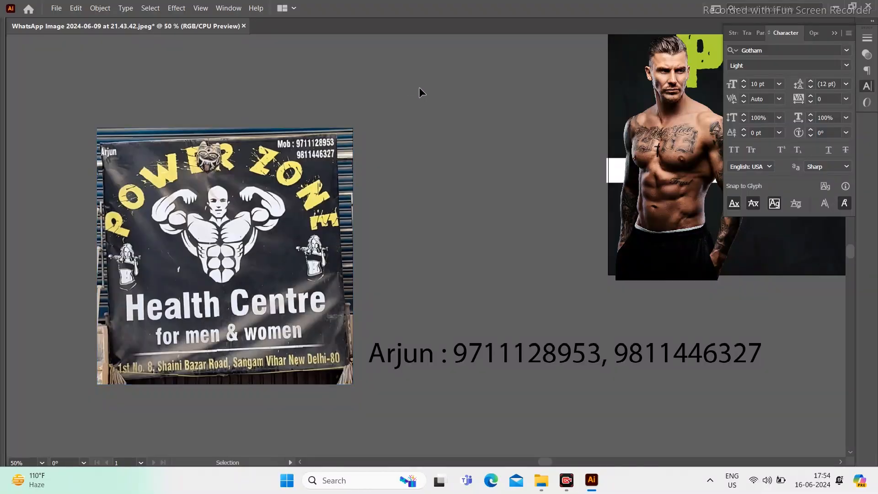
left_click_drag(530, 352, 411, 326)
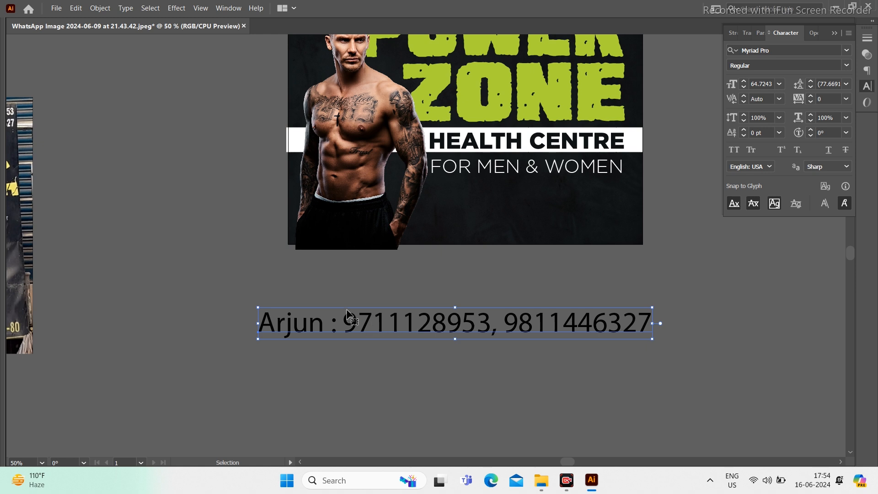
Step: Convert the name-and-phone line to UPPERCASE
double_click(330, 334)
key("ctrl+a")
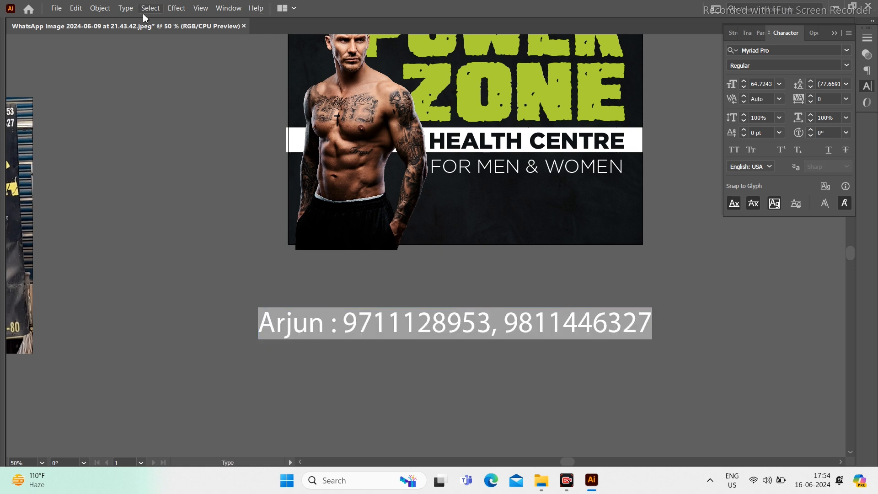
left_click(125, 8)
mouse_move(197, 179)
left_click(337, 178)
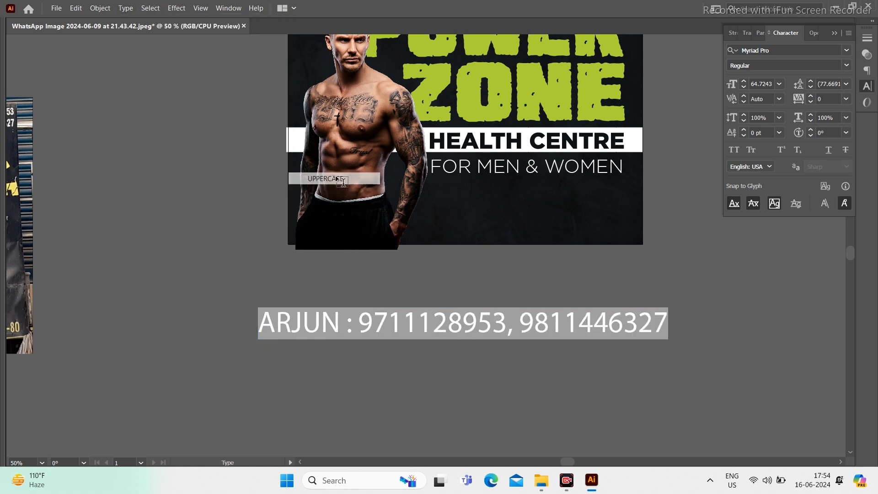
key("Escape")
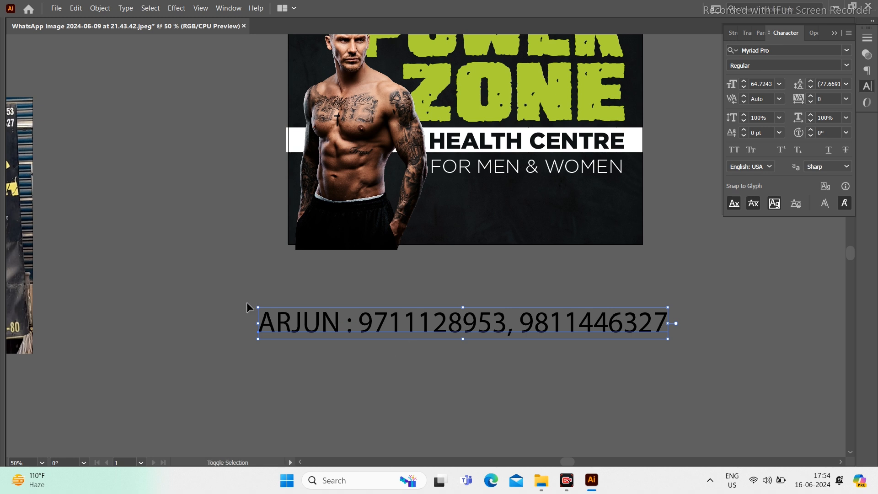
Step: Shrink the name-and-phone line, place it at the poster's lower right, and make it white
left_click_drag(264, 315, 445, 322)
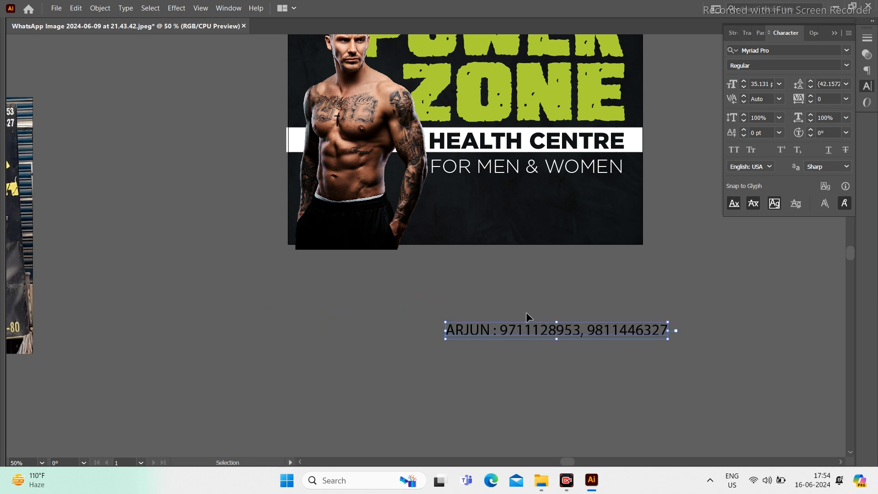
left_click_drag(592, 340, 560, 232)
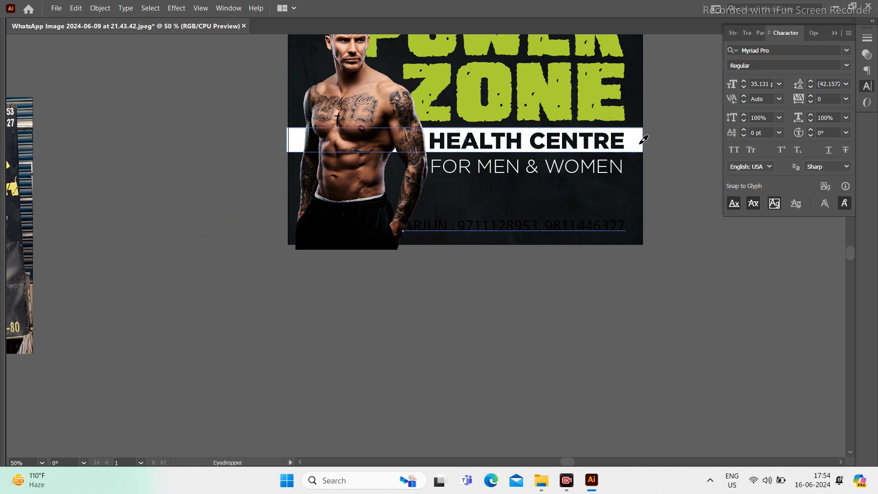
left_click(725, 296)
key("space")
left_click_drag(572, 296, 519, 415)
Step: Check OpenType settings for both text lines, restore the panels, and resize the name-and-phone text box
left_click(561, 359)
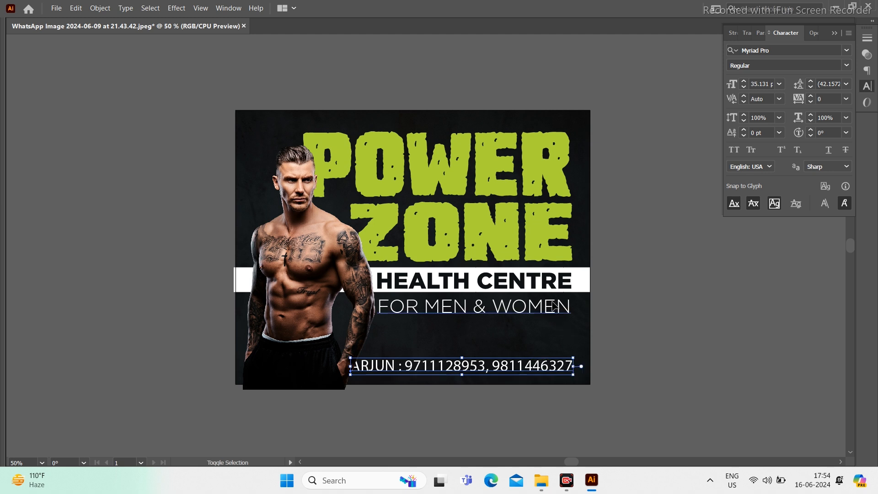
left_click(549, 303, "shift")
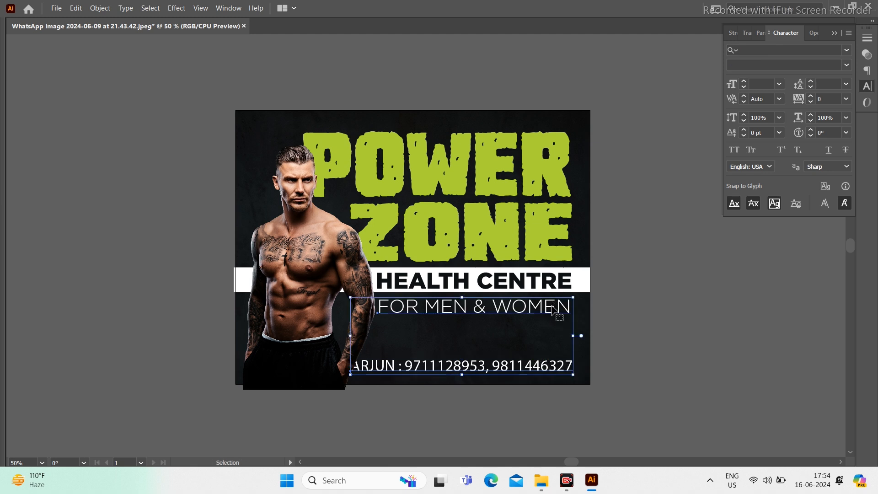
left_click(813, 33)
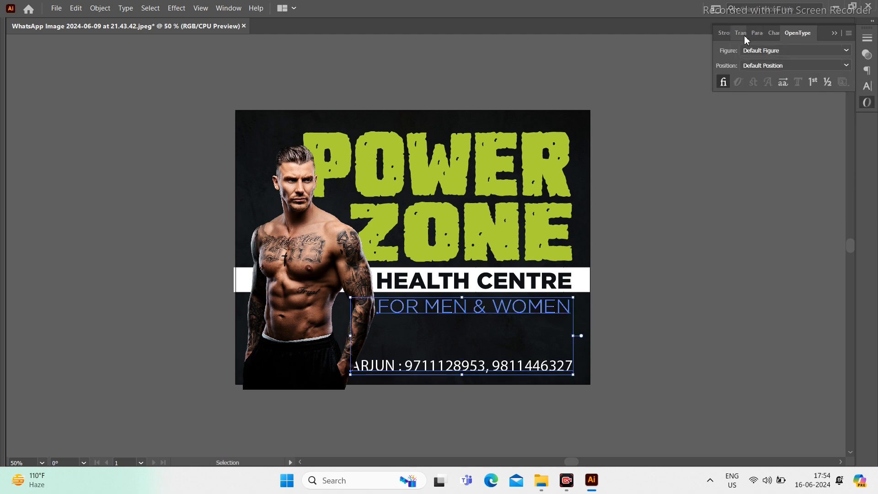
key("Tab")
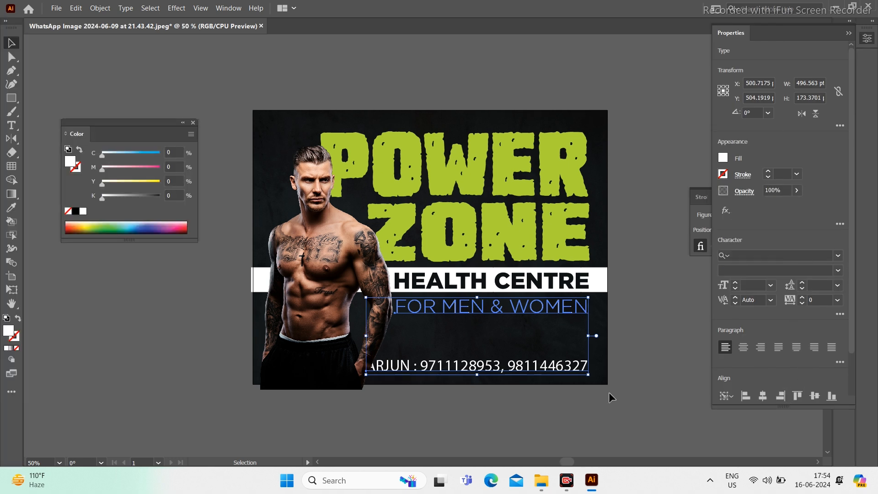
left_click_drag(560, 367, 572, 326)
left_click(390, 320)
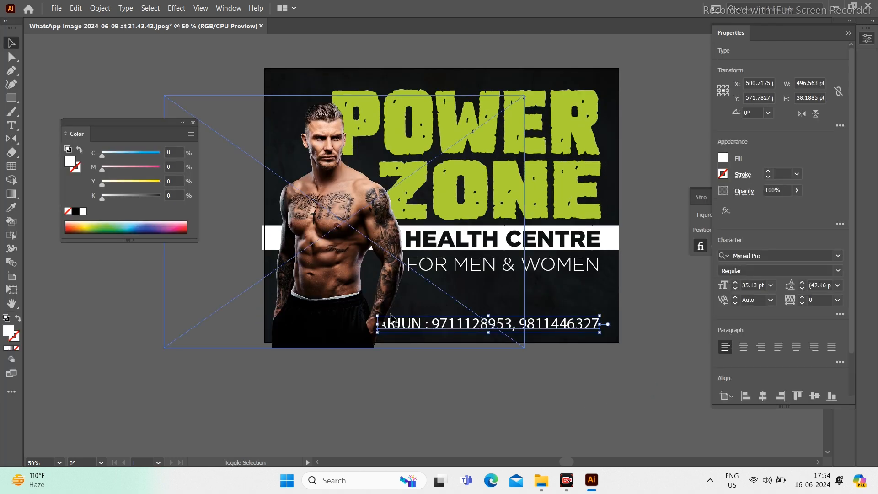
left_click_drag(378, 316, 393, 290)
left_click(524, 364)
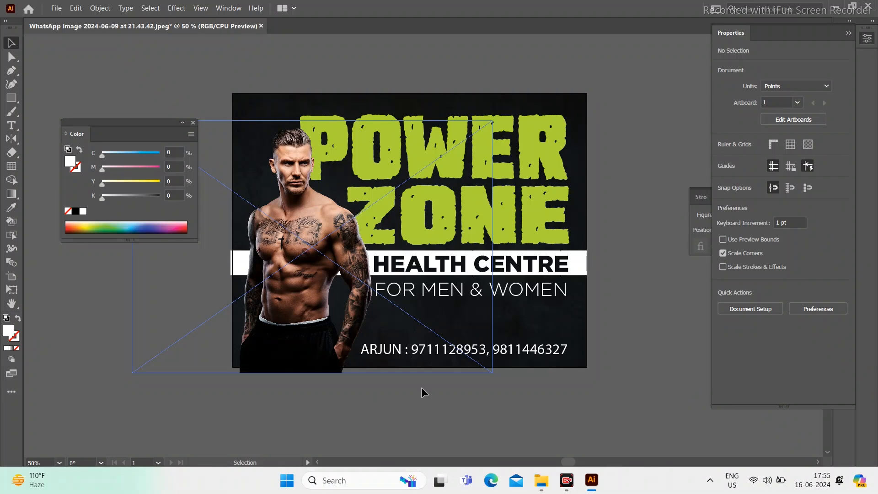
Step: Draw a wide white box over the phone-number line and bring it above the background
left_click_drag(412, 412, 369, 343)
key("m")
left_click_drag(306, 330, 406, 346)
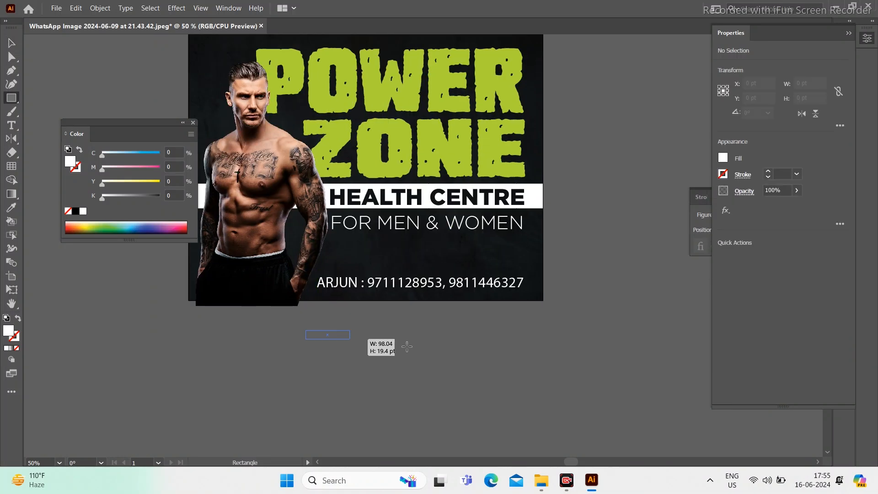
left_click_drag(524, 352, 524, 352)
key("v")
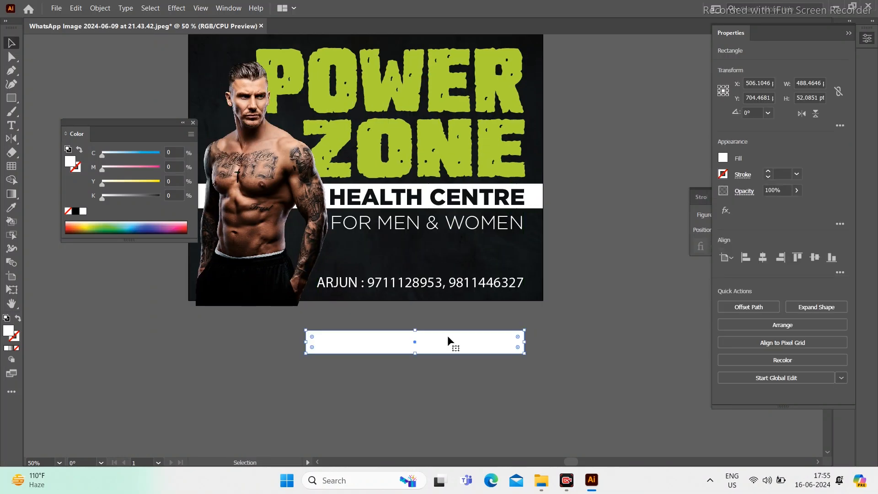
left_click_drag(450, 277, 450, 279)
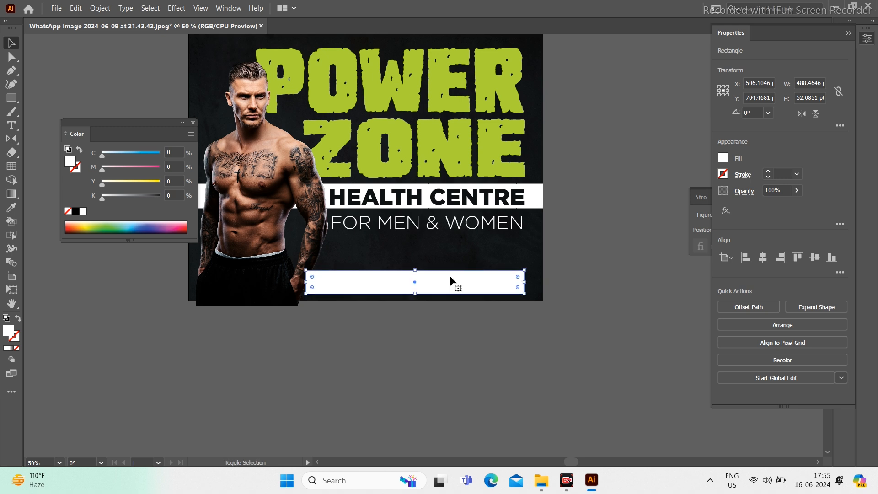
key("ctrl+]")
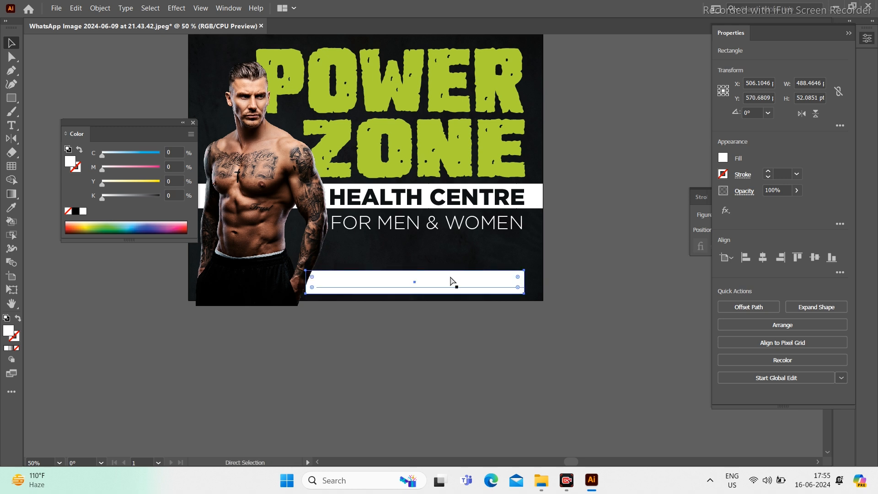
Step: Give the phone-number text the FOR MEN & WOMEN light styling in black
left_click(454, 288)
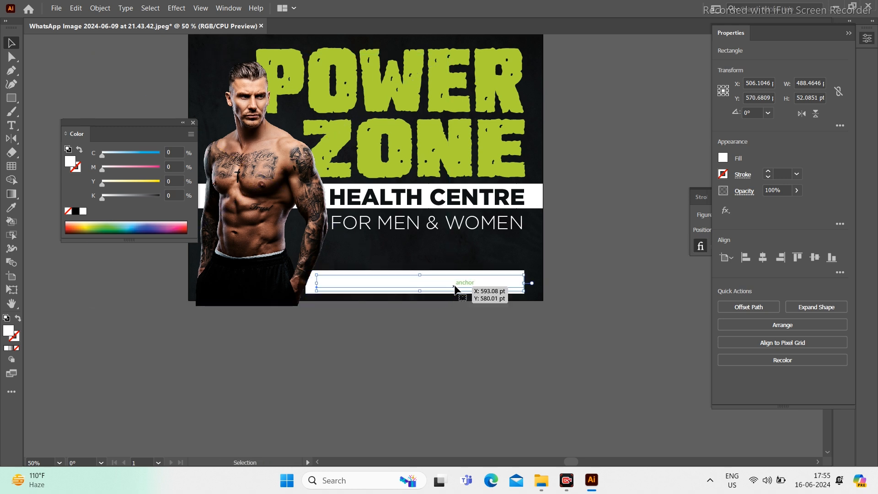
key("o")
key("i")
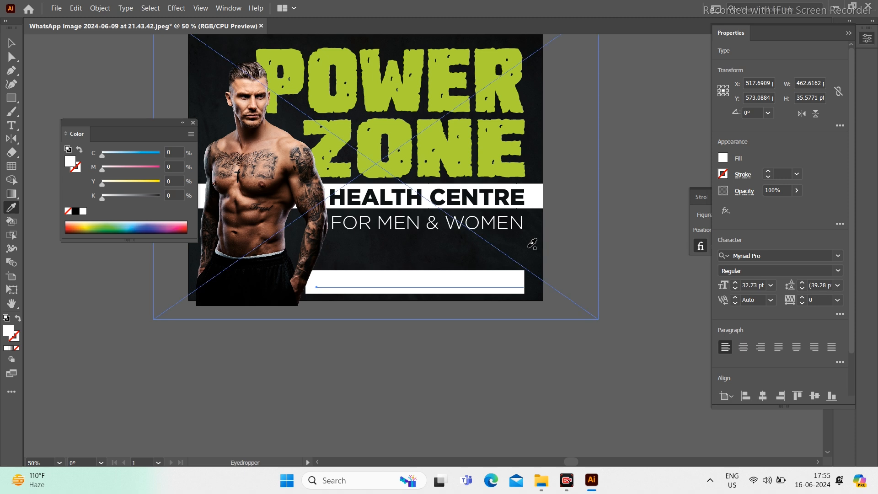
left_click(532, 242)
key("v")
left_click_drag(472, 330, 534, 398)
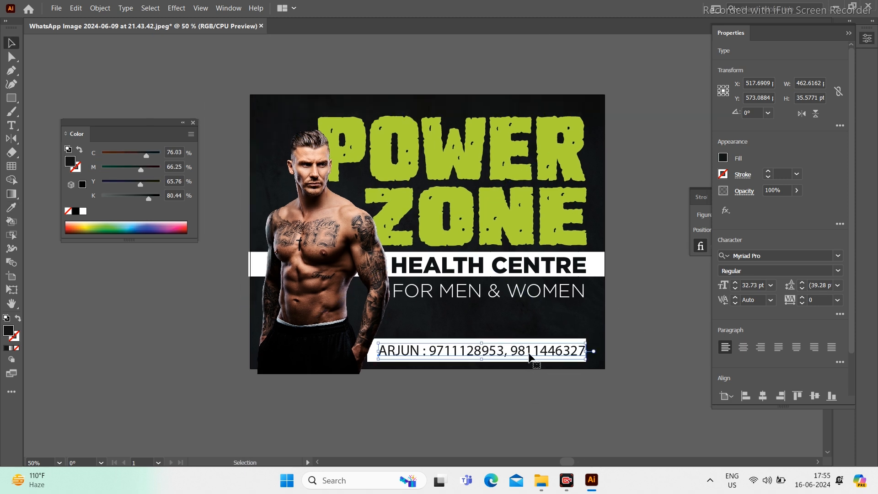
key("i")
left_click(552, 290)
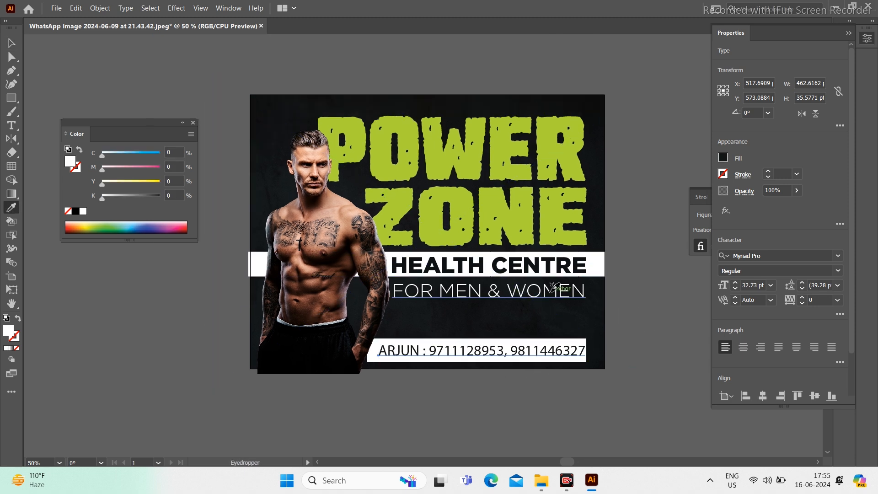
key("v")
key("i")
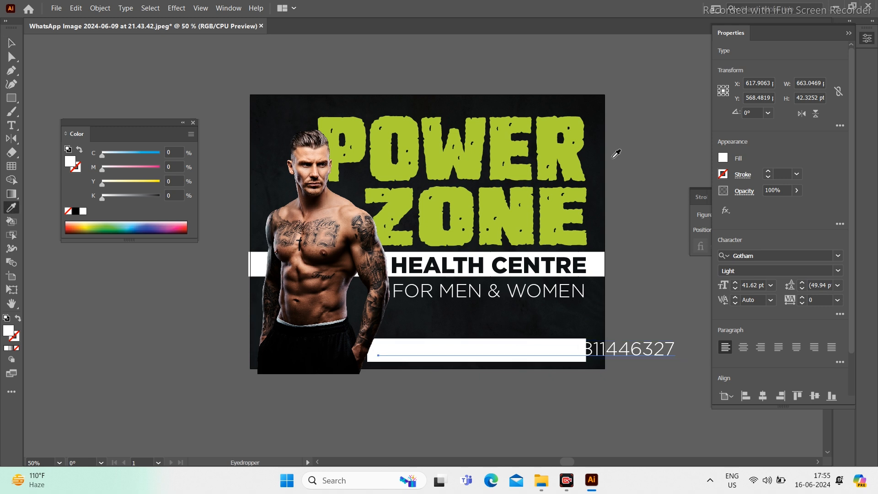
left_click(597, 92)
key("v")
Step: Shrink the phone-number text to fit inside the white box and nudge it up
left_click_drag(600, 365, 533, 342)
left_click_drag(606, 317, 514, 297)
key("Up")
key("Up")
key("Up")
key("Up")
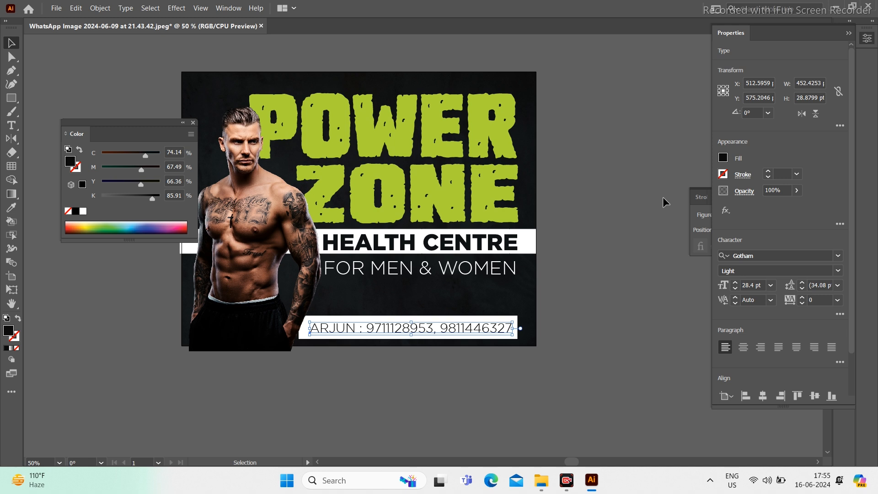
left_click(635, 295)
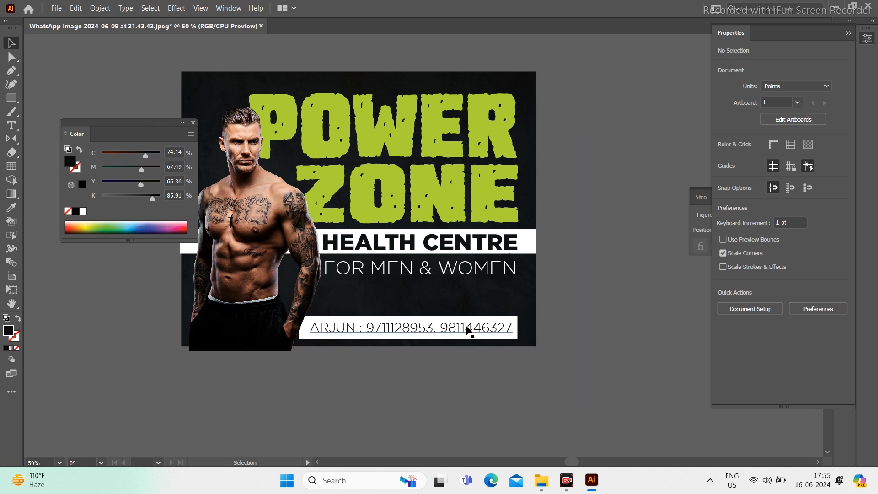
Step: Shorten the white box behind the phone numbers by pulling its bottom edge up
left_click(446, 319)
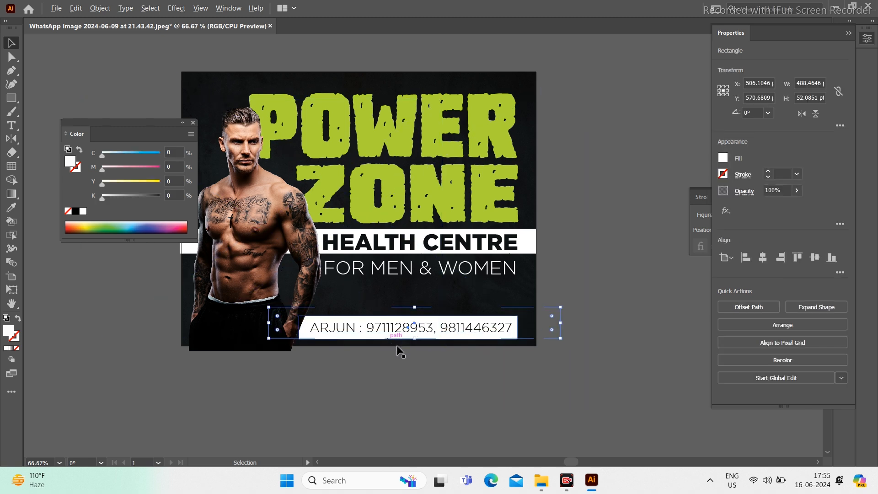
key("ctrl+equal")
key("ctrl+equal")
key("ctrl+equal")
left_click_drag(438, 329, 437, 321)
key("Tab")
key("ctrl+minus")
key("ctrl+minus")
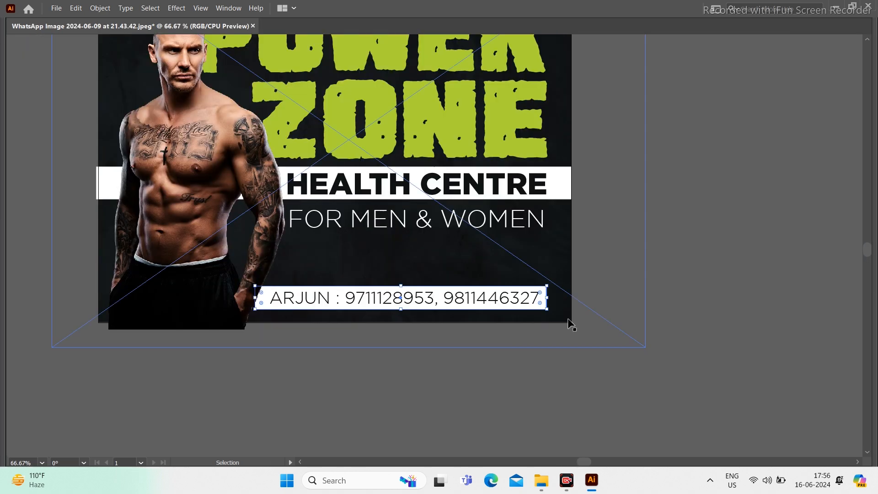
Step: Select the box together with the phone text and nudge both slightly higher
left_click(522, 301, "shift")
key("Down")
key("Down")
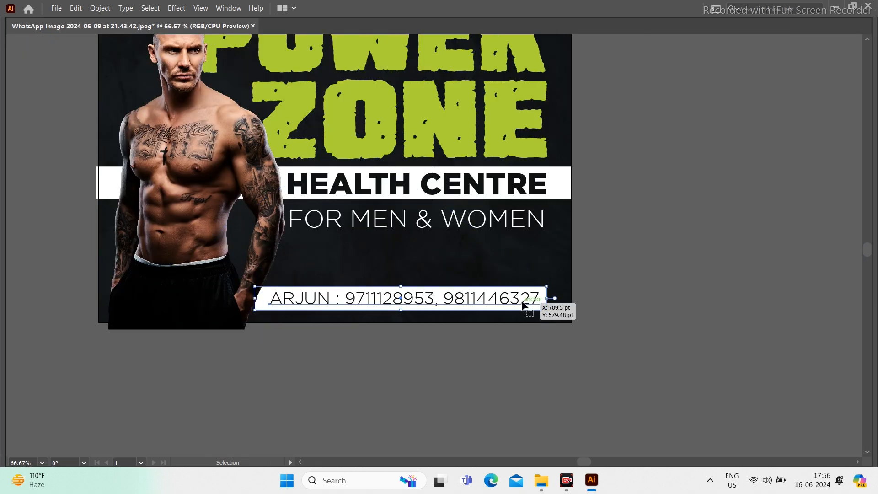
key("Up")
key("Up")
key("Up")
key("Up")
key("Up")
key("Up")
key("Up")
key("Up")
key("Up")
key("Up")
key("Up")
key("Up")
key("Up")
key("Up")
key("Up")
key("Up")
key("Up")
key("Up")
key("Up")
key("Up")
key("Up")
key("Up")
key("Up")
key("Up")
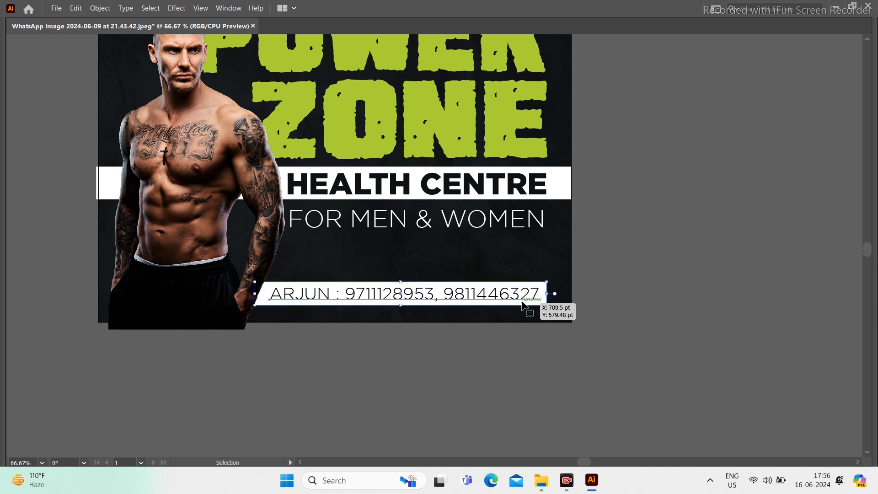
key("Up")
key("Up")
key("Up")
key("Up")
key("Up")
key("Up")
key("Up")
key("Up")
key("Up")
key("Up")
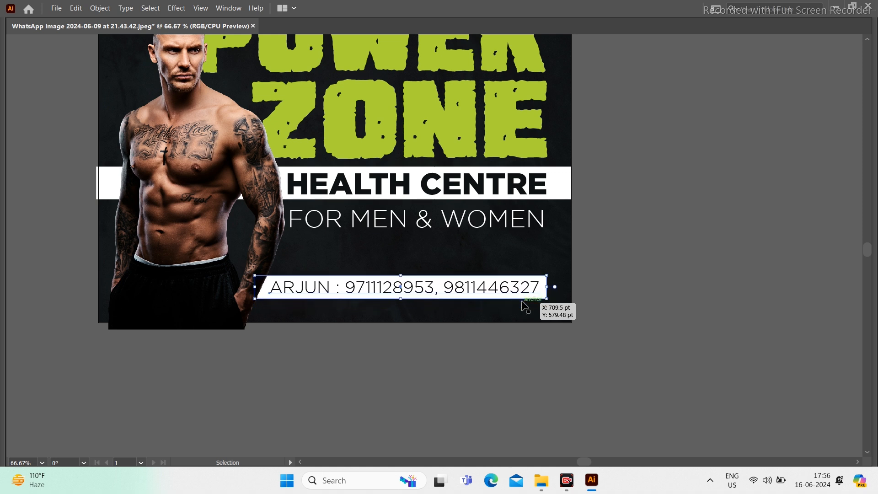
left_click_drag(679, 328, 690, 332)
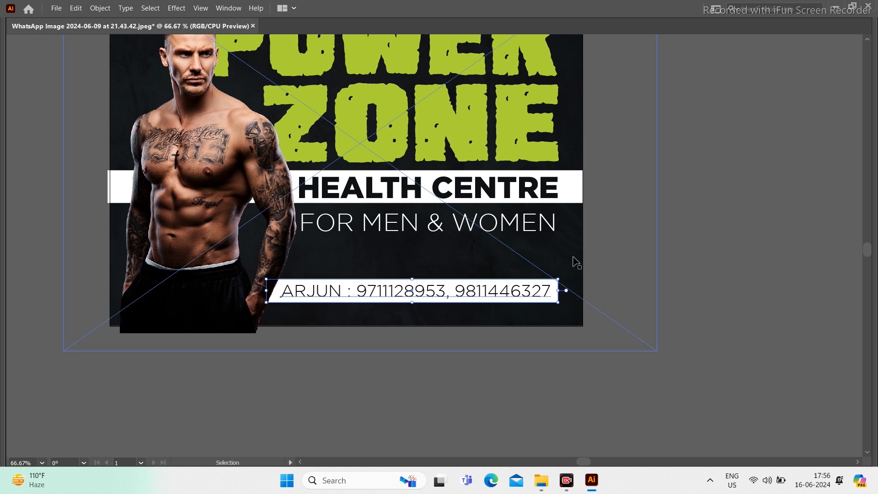
key("Down")
key("Down")
key("Down")
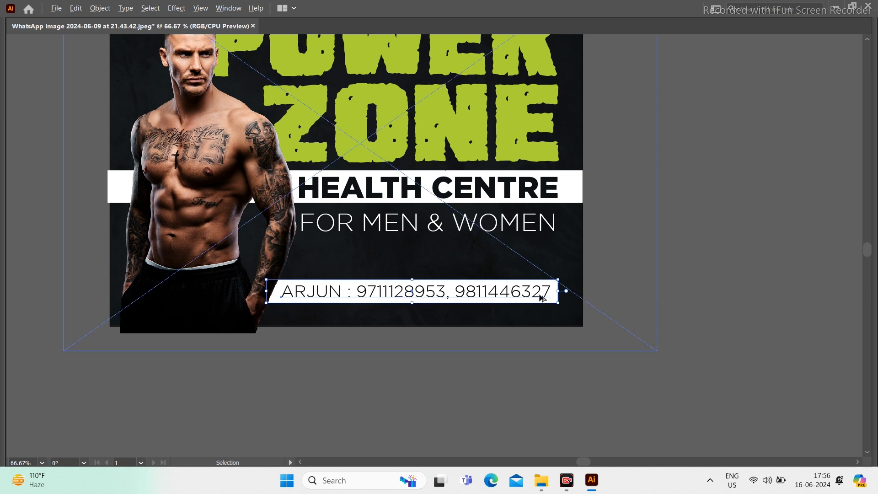
scroll(447, 313, "up", 1)
left_click(378, 356)
scroll(655, 323, "down", 2)
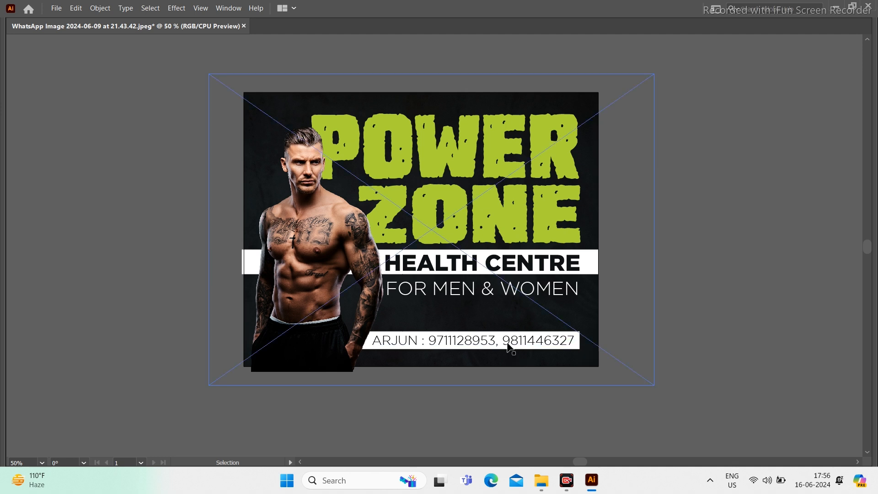
Step: Make the box taller and set its fill to None, leaving a white outline
left_click(555, 343)
scroll(476, 368, "up", 3)
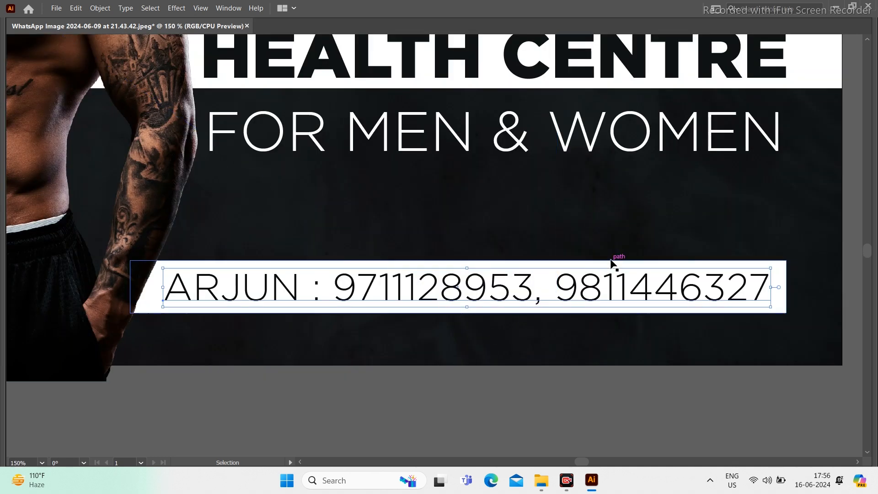
left_click_drag(461, 260, 461, 251)
key("Tab")
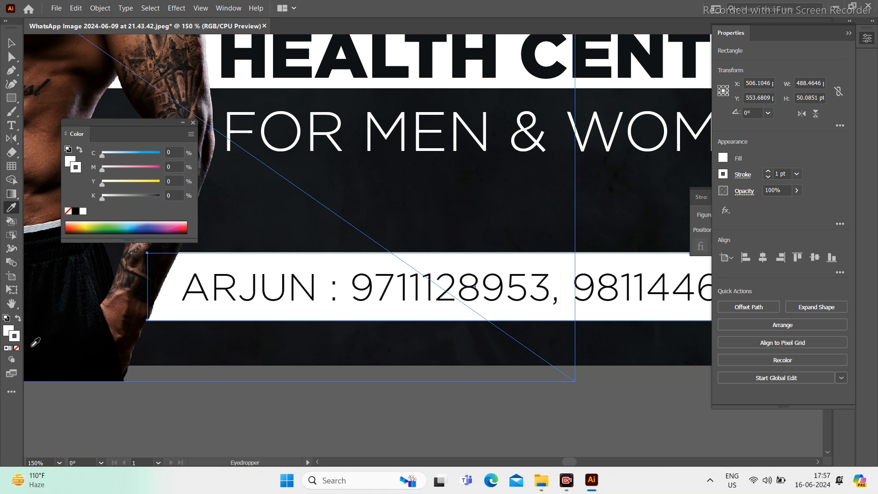
left_click(18, 349)
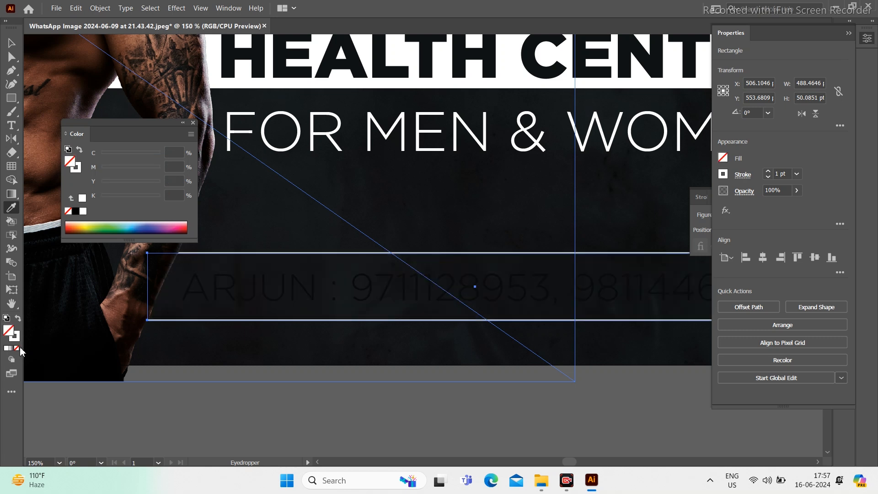
key("v")
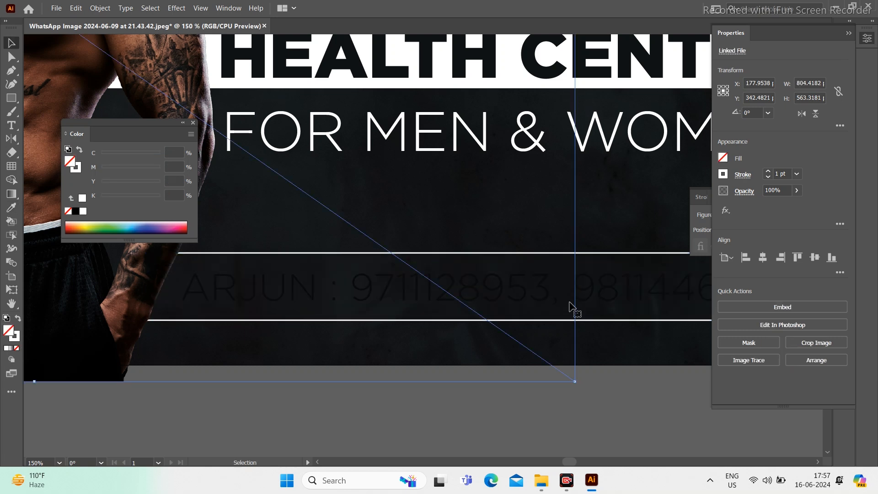
Step: Colour the phone-number text white by eyedropping the FOR MEN & WOMEN text
left_click(607, 298)
key("o")
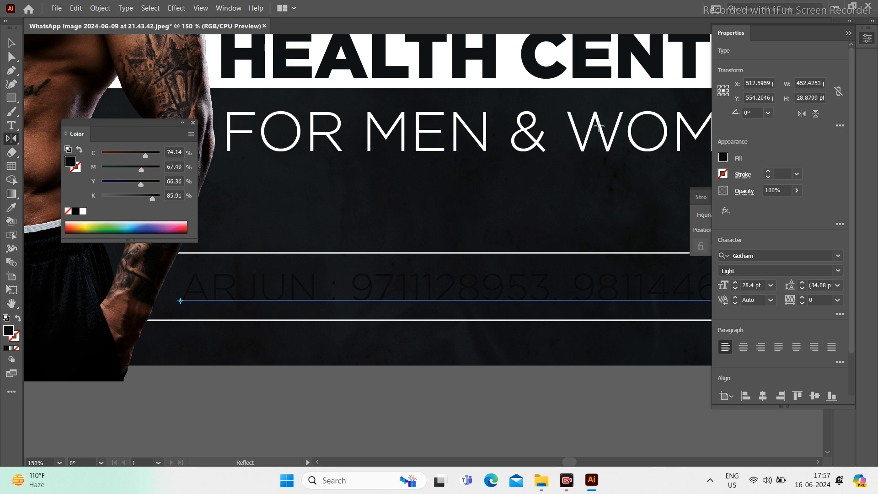
key("i")
left_click(599, 128)
key("v")
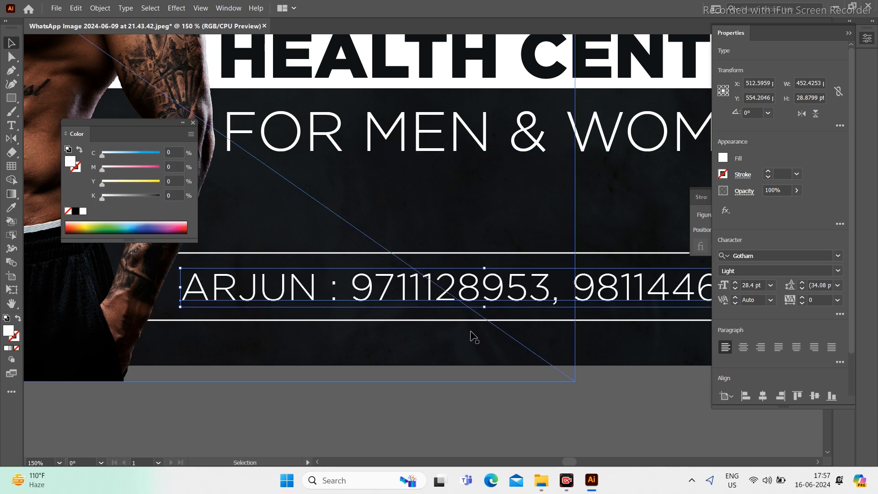
key("ctrl+0")
key("Tab")
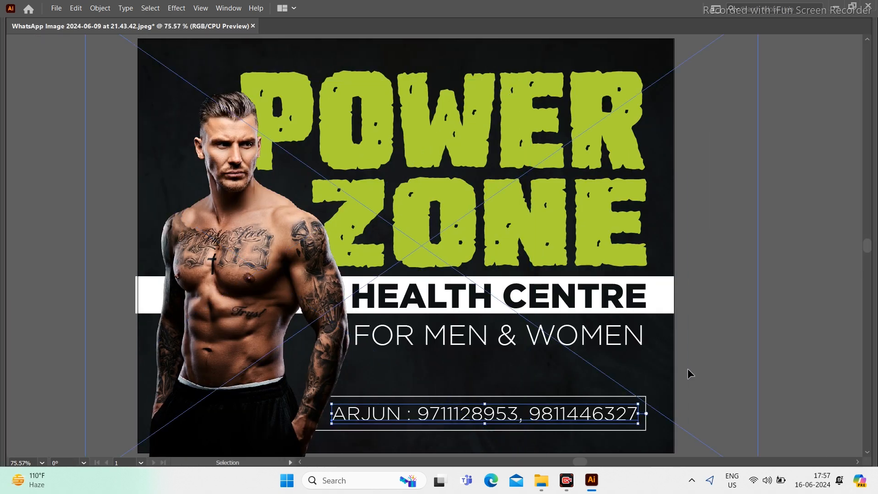
left_click(724, 358)
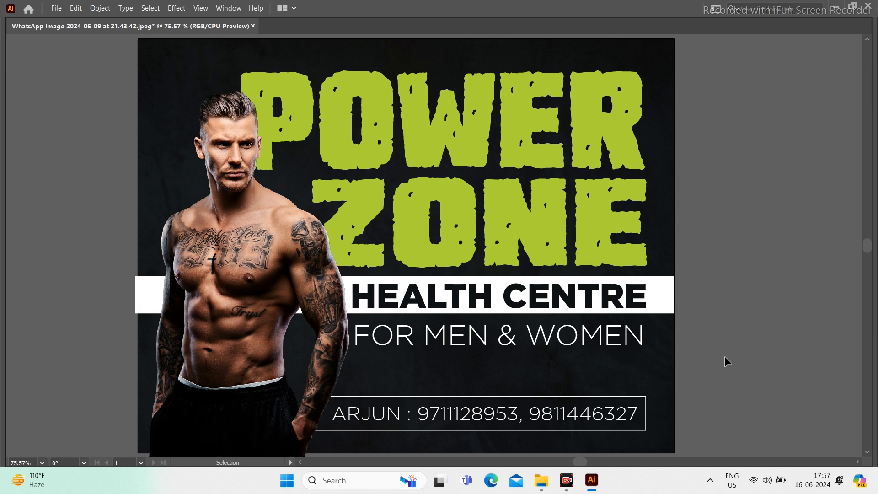
Step: Paste a copy of the outlined box in front, shorten it to the colon, and fill it white
left_click(617, 397)
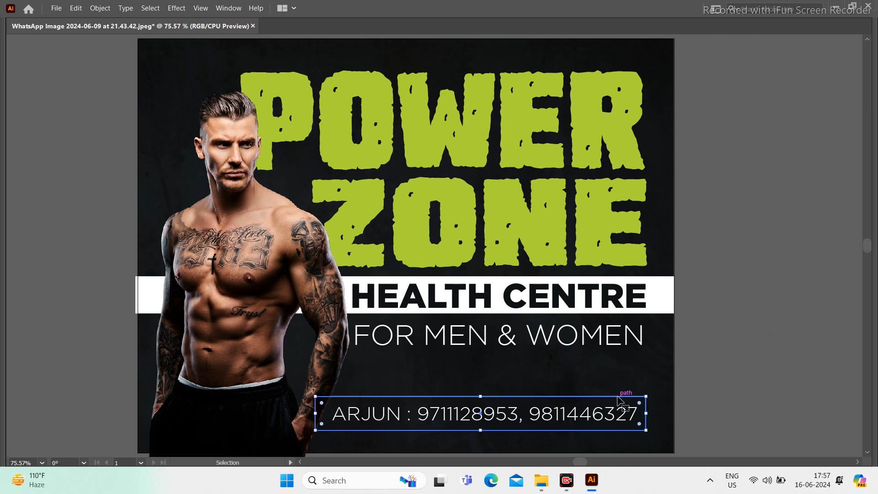
key("ctrl+c")
key("ctrl+f")
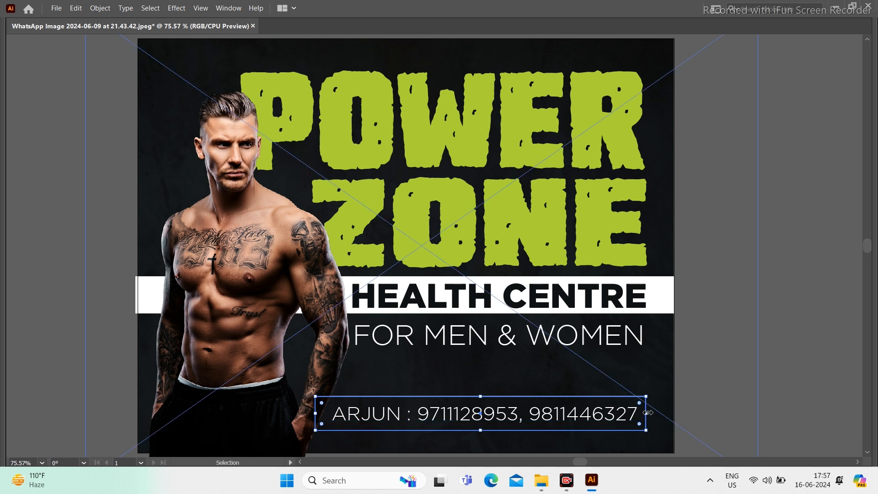
left_click_drag(648, 413, 411, 430)
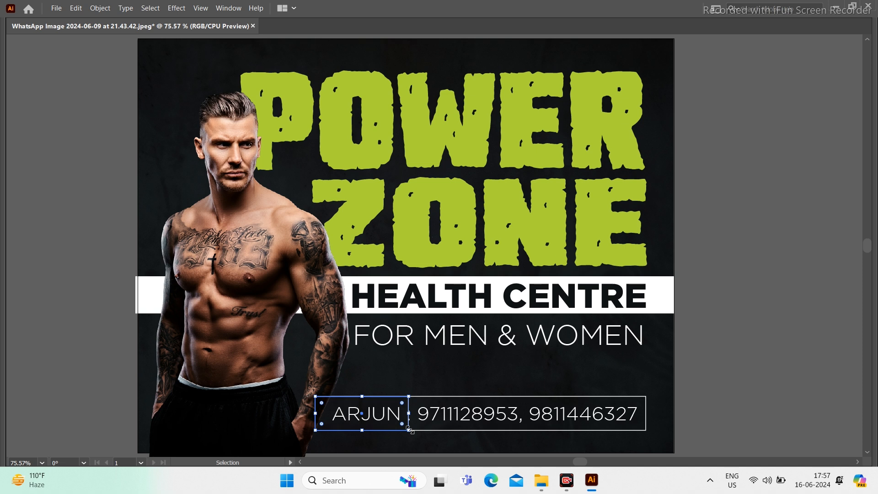
key("i")
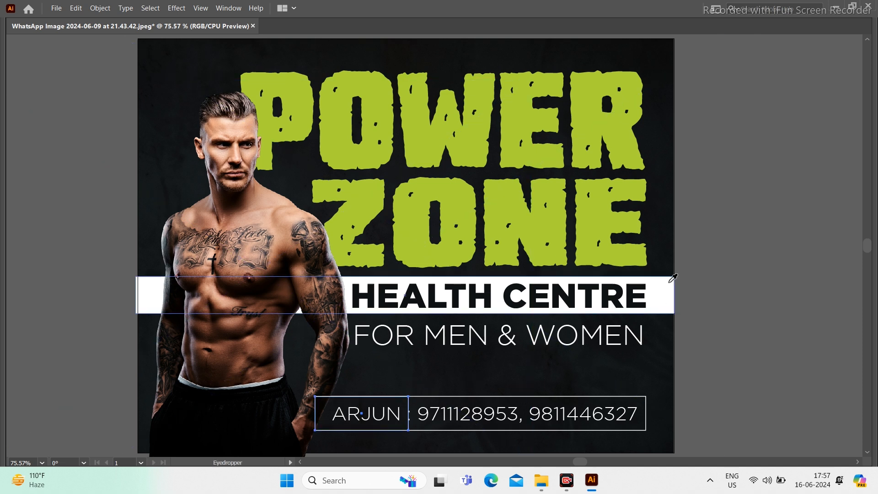
left_click_drag(357, 178, 392, 171)
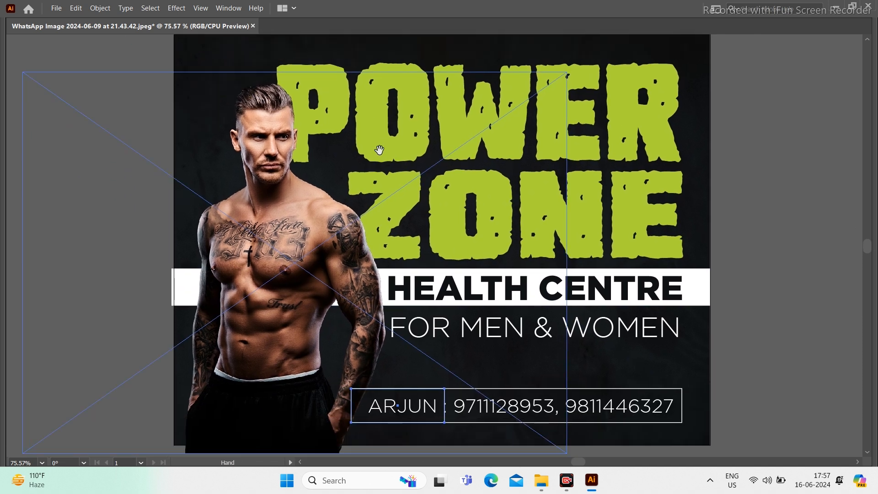
left_click(708, 284)
scroll(709, 274, "down", 2)
key("v")
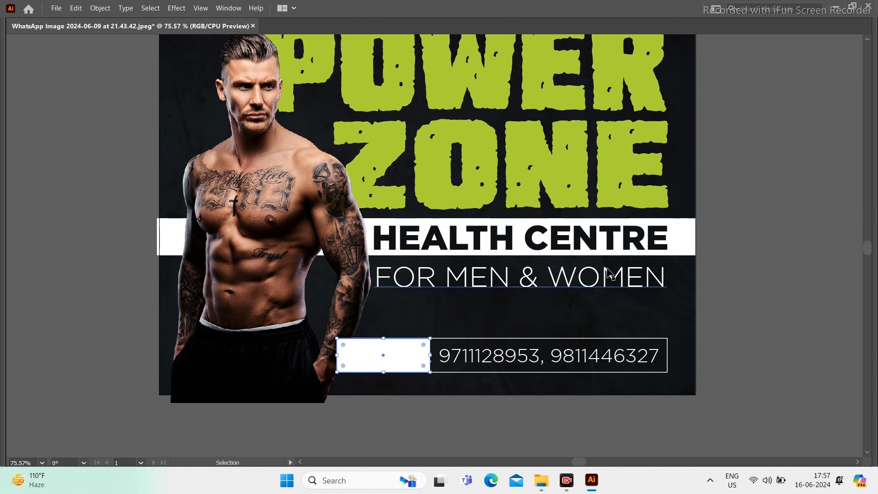
Step: Select the name text before the phone numbers and make it black
left_click(501, 358)
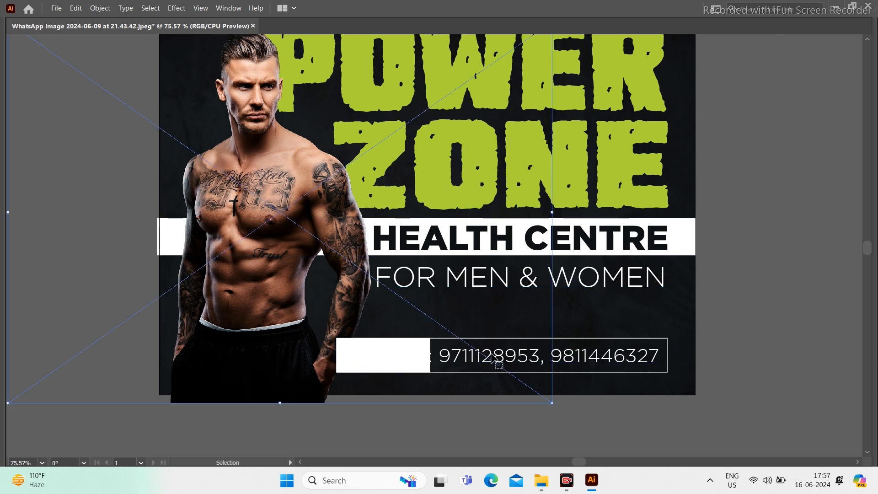
left_click(606, 361)
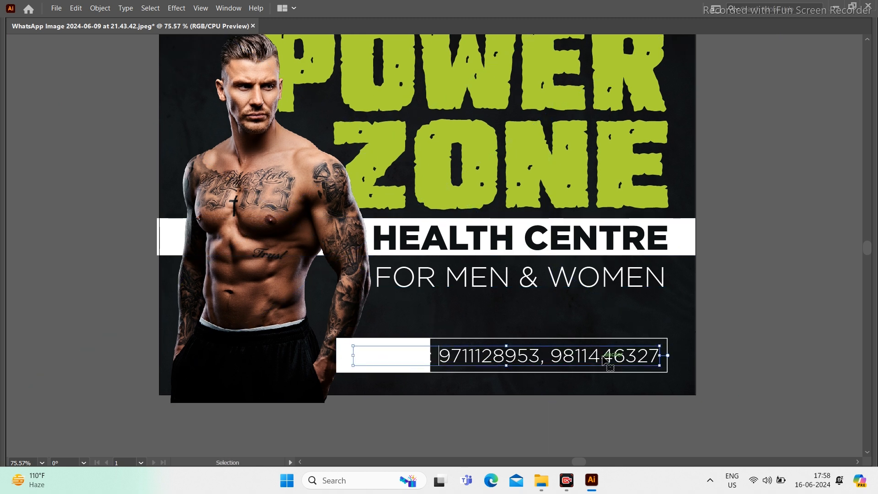
key("ctrl+shift+Left")
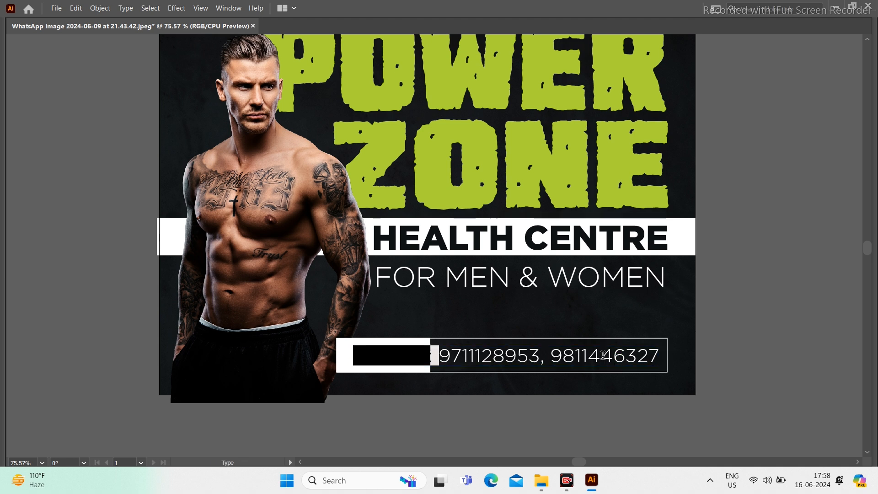
key("Escape")
key("Tab")
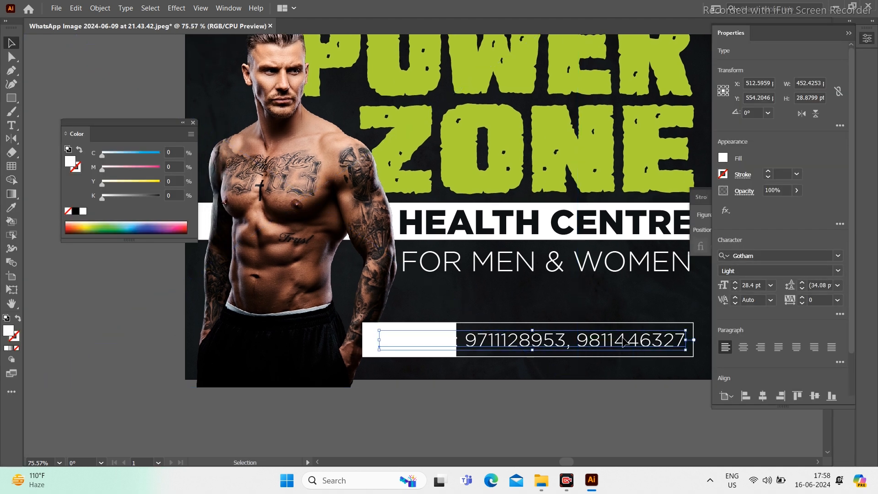
key("Return")
key("ctrl+shift+Left")
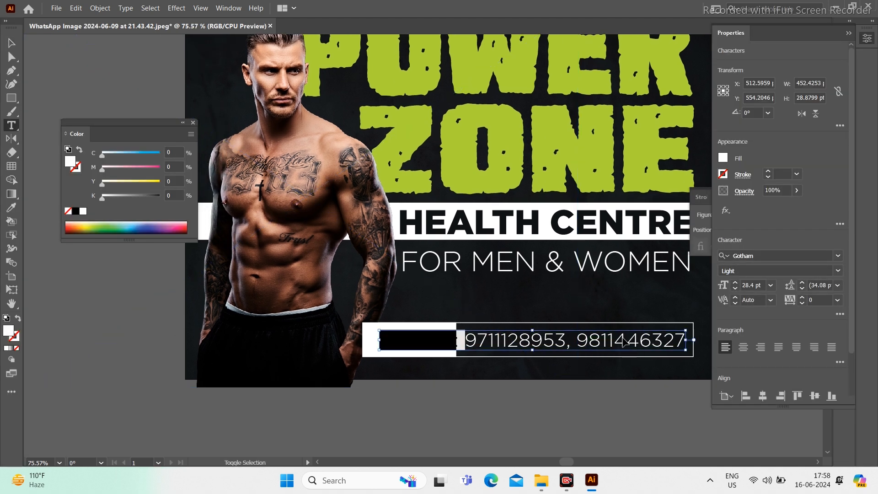
left_click(75, 212)
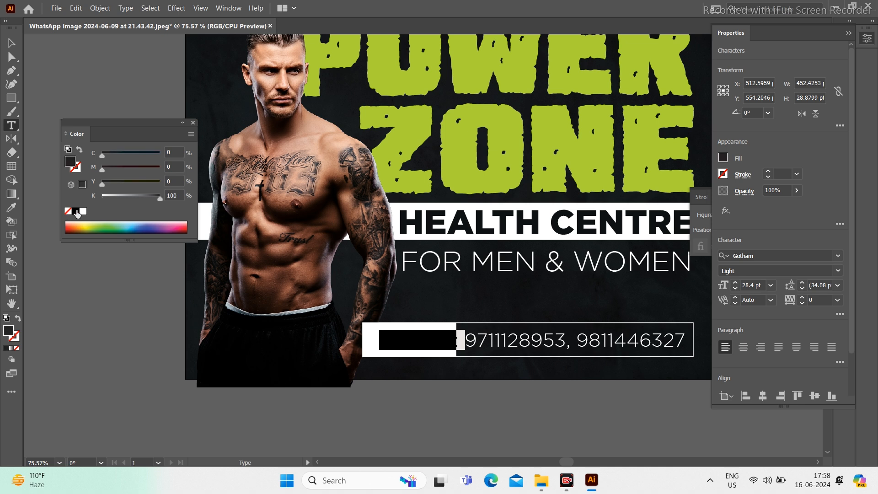
key("Escape")
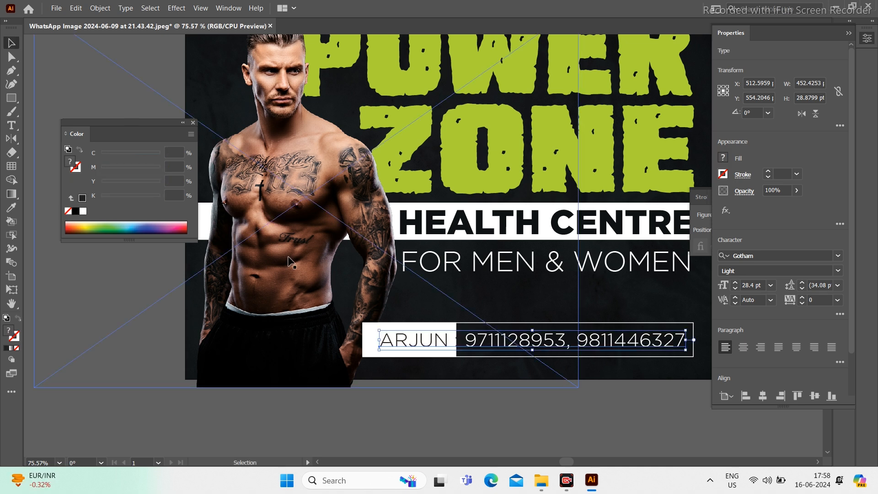
Step: Replace the separator before the phone numbers with spaces
double_click(485, 334)
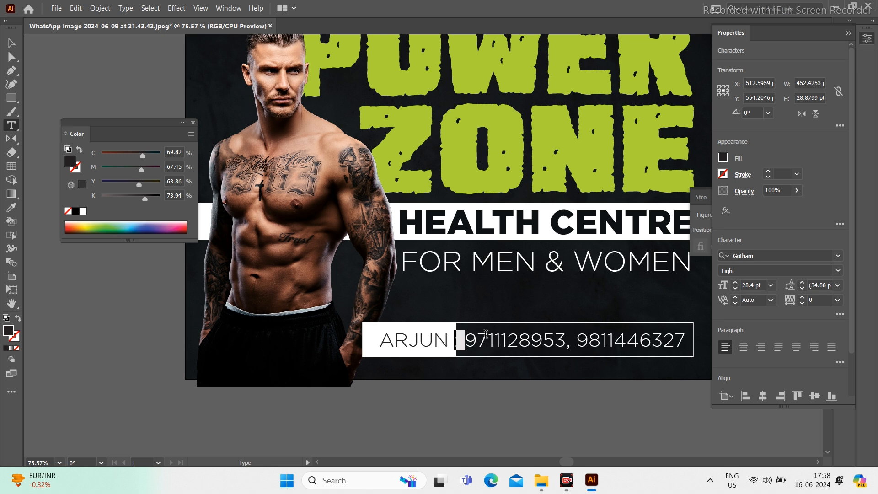
key("shift+Left")
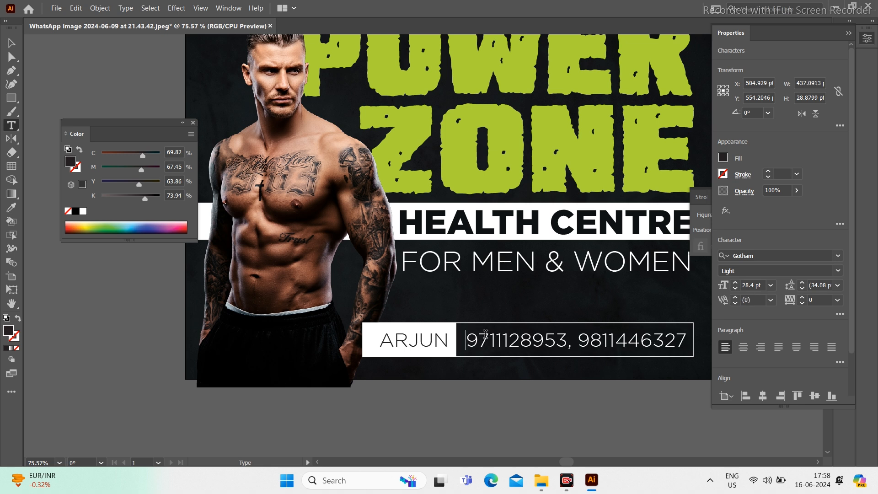
key("Escape")
key("Tab")
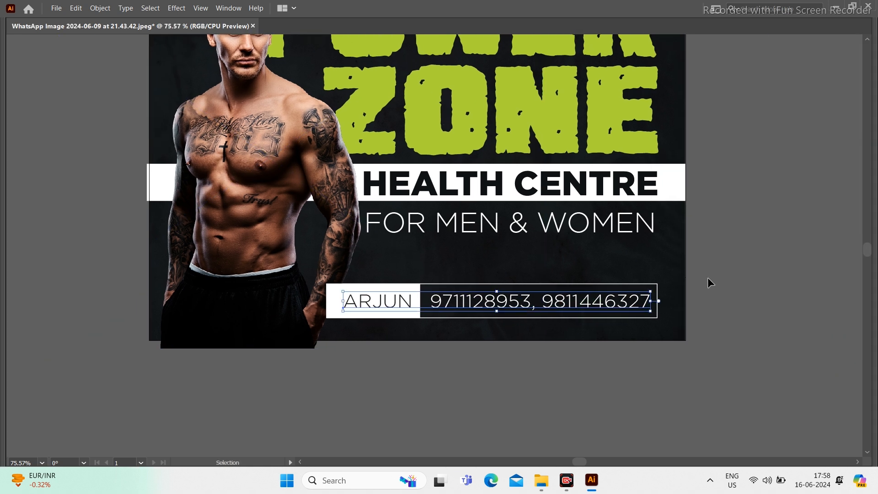
left_click(709, 282)
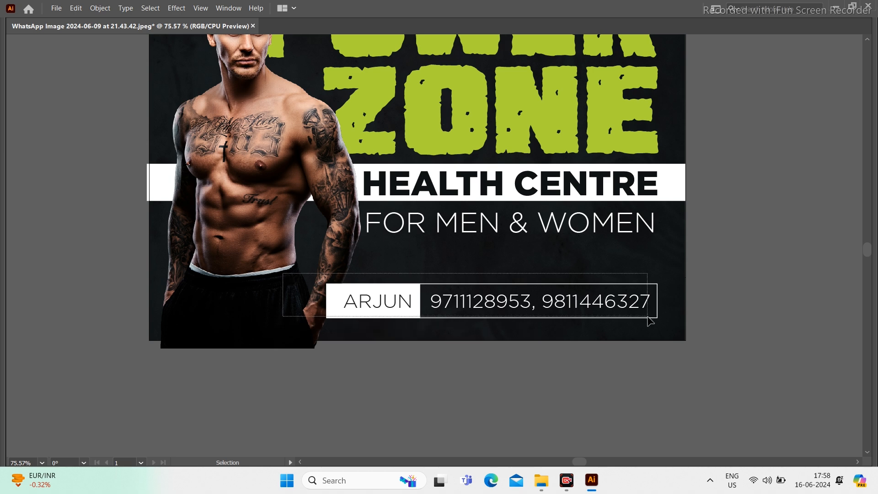
Step: Change the name text's font style to Gotham Book in the Character panel
key("a")
left_click_drag(323, 280, 653, 320)
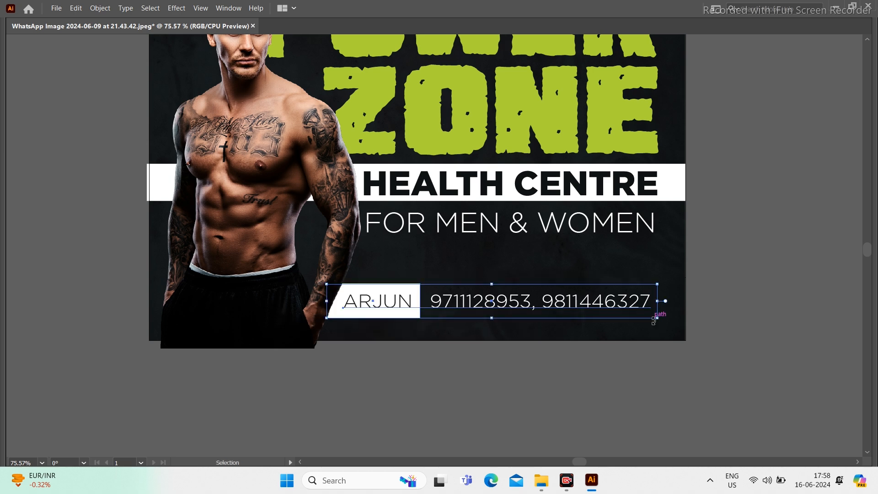
left_click_drag(401, 302, 427, 306)
scroll(430, 320, "up", 2)
left_click(446, 384)
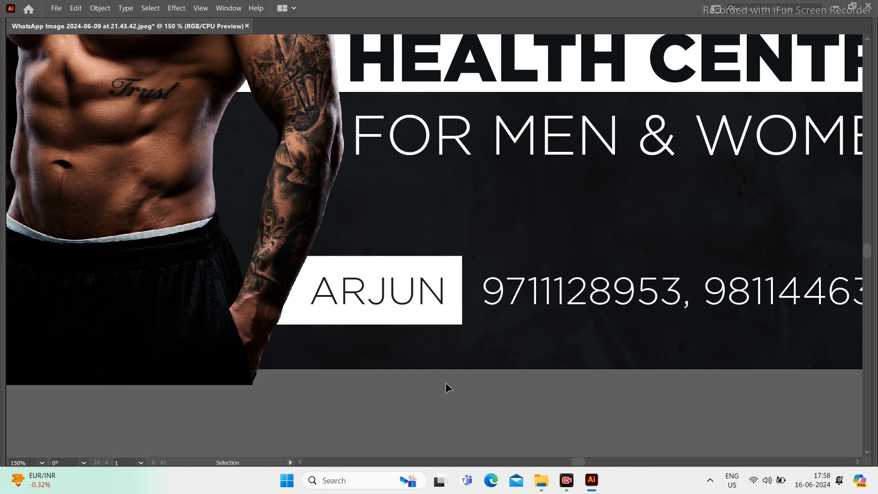
left_click_drag(471, 300, 310, 293)
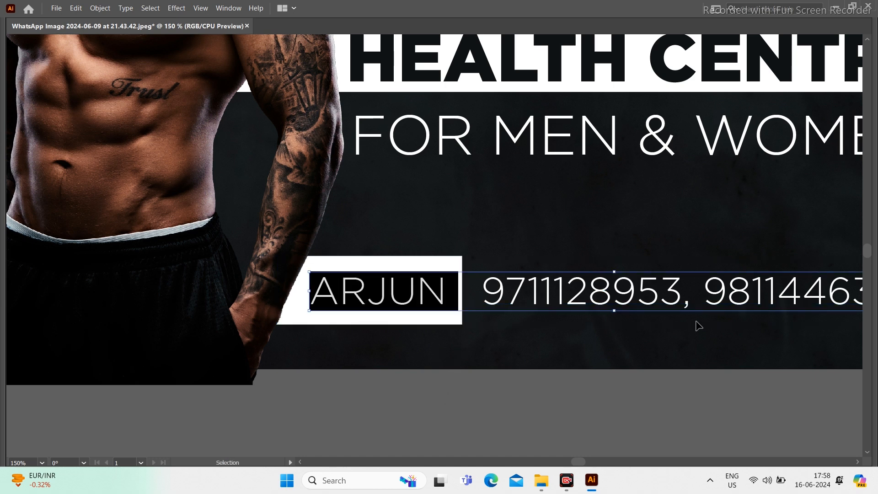
key("ctrl+t")
left_click(768, 65)
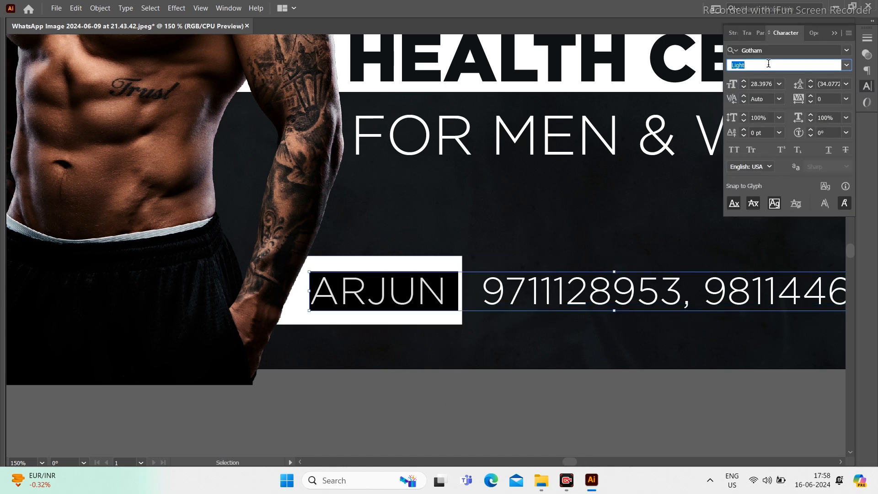
key("Down")
key("Down")
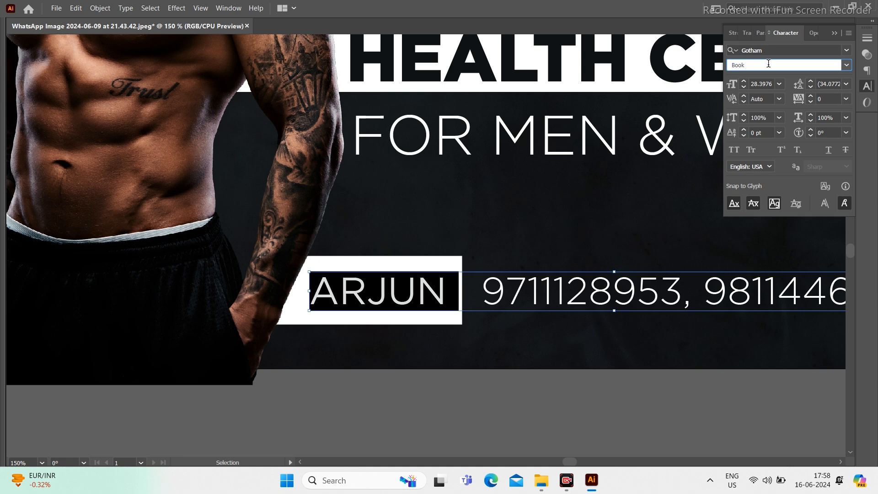
key("Return")
key("Escape")
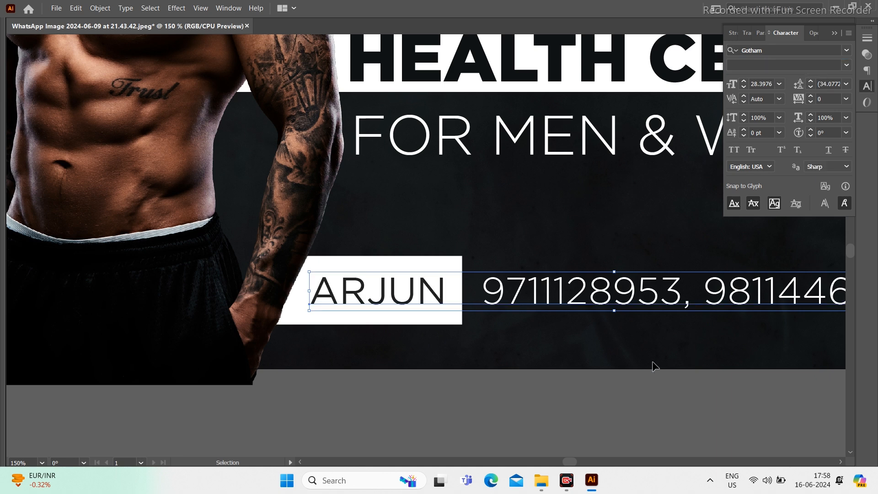
left_click(566, 388)
Step: Select the name box and the phone-number text together
key("Tab")
key("Tab")
scroll(489, 282, "down", 1)
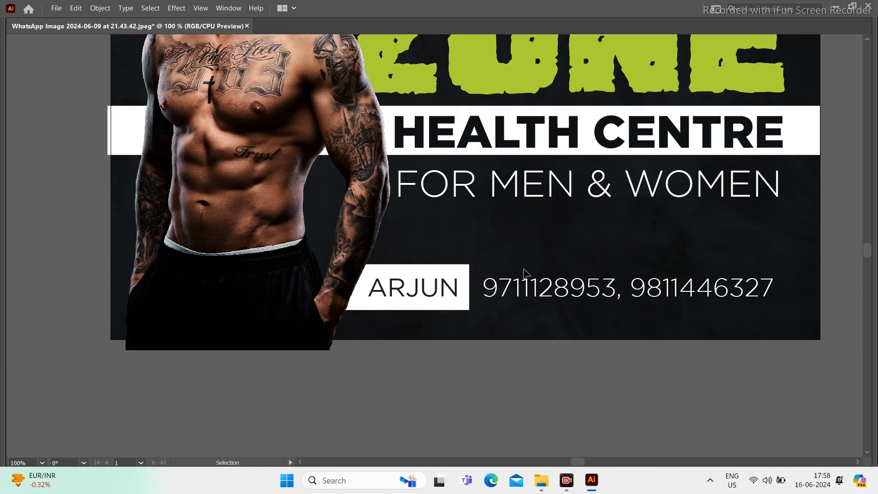
left_click(524, 273)
key("Tab")
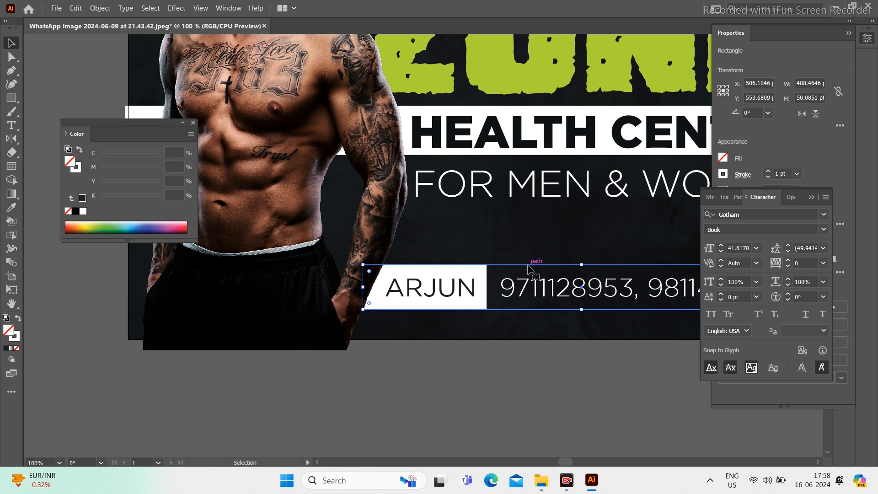
left_click(551, 382)
scroll(549, 380, "right", 3)
left_click_drag(570, 398, 323, 284)
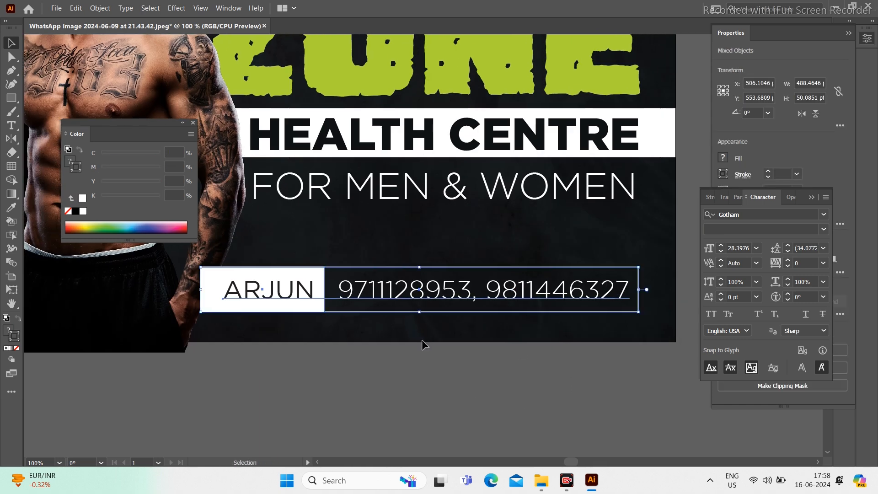
left_click(432, 371)
key("Tab")
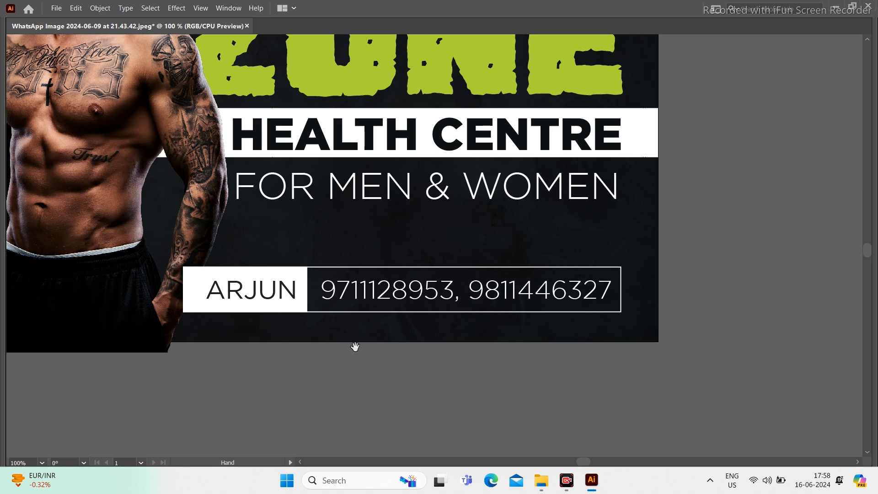
left_click_drag(541, 363, 347, 285)
key("a")
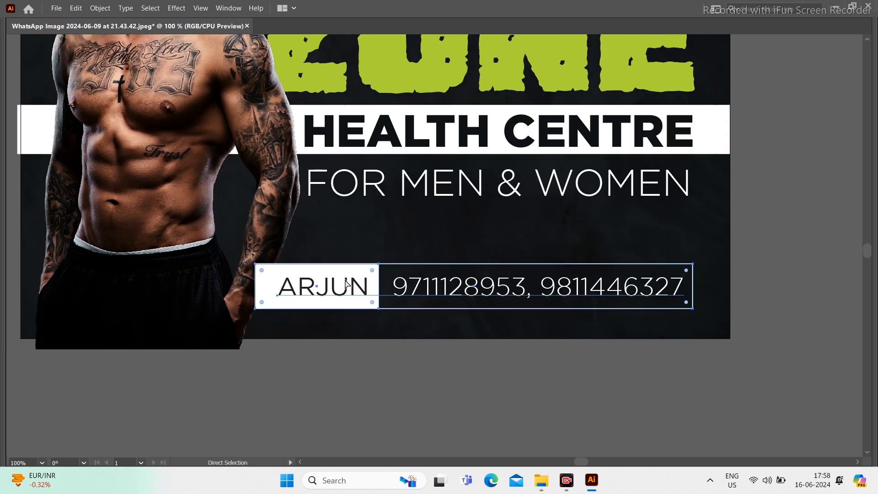
key("v")
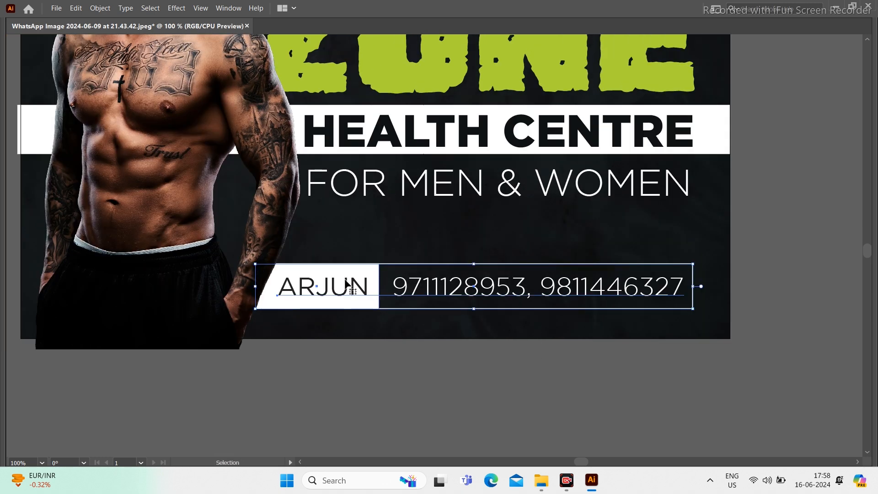
Step: Move the name-and-phone group slightly lower on the poster
left_click_drag(223, 304, 240, 304)
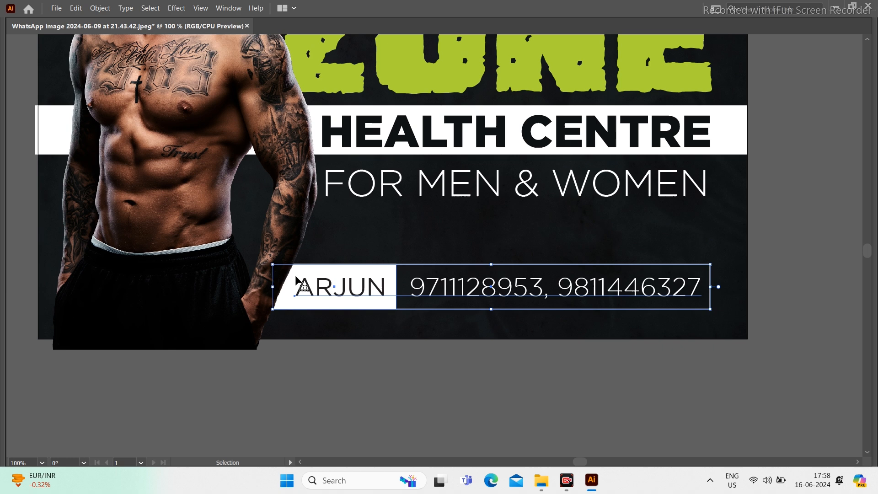
left_click(345, 375)
scroll(275, 304, "up", 4)
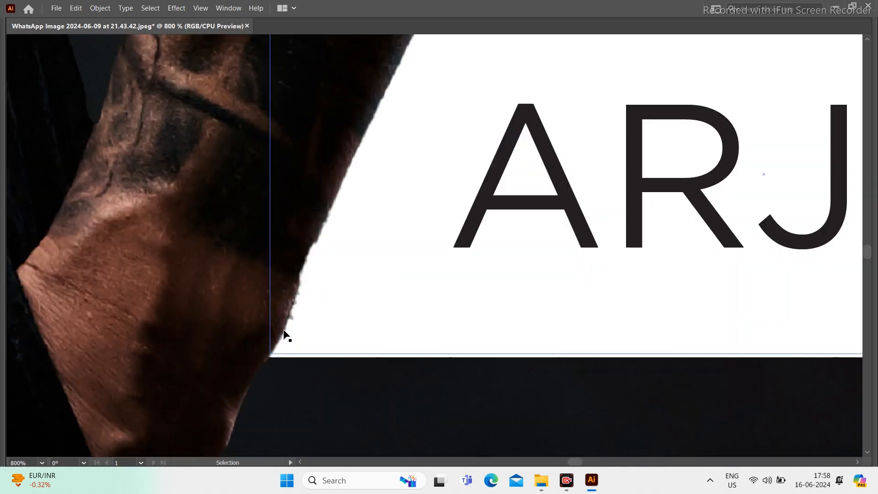
scroll(287, 366, "down", 2)
scroll(419, 280, "down", 3)
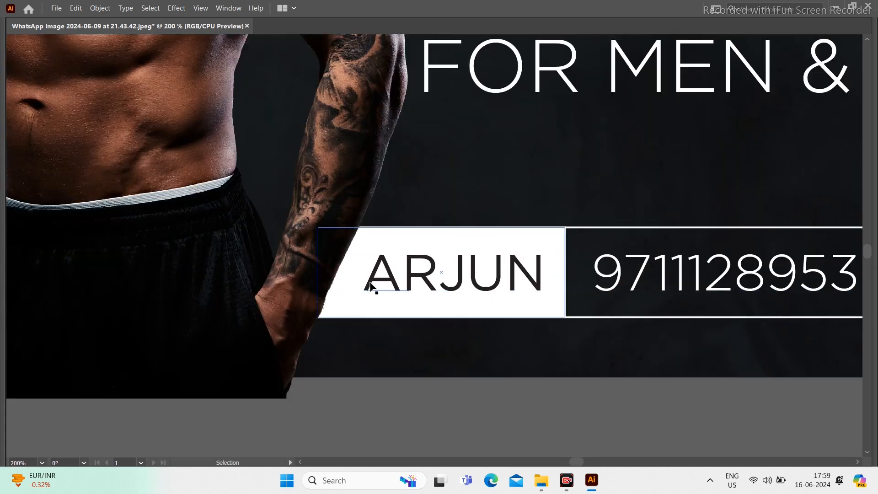
scroll(372, 310, "down", 1)
left_click_drag(606, 349, 439, 253)
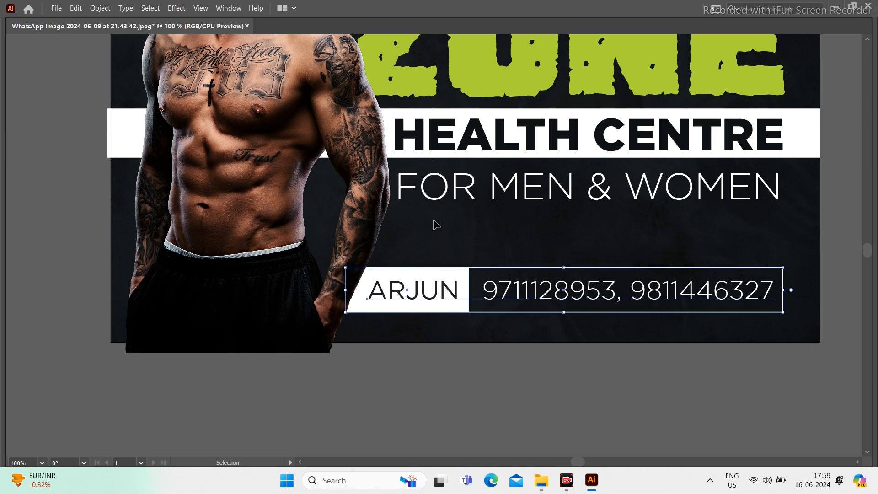
left_click_drag(434, 286, 433, 314)
Step: Fit the whole artboard in the window and display it in View > Presentation Mode
left_click(459, 361)
scroll(460, 361, "down", 2)
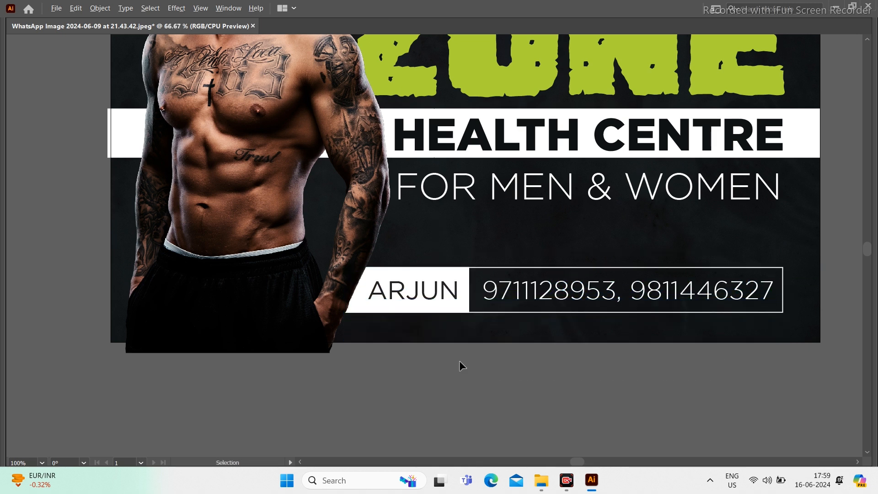
key("ctrl+0")
key("a")
key("v")
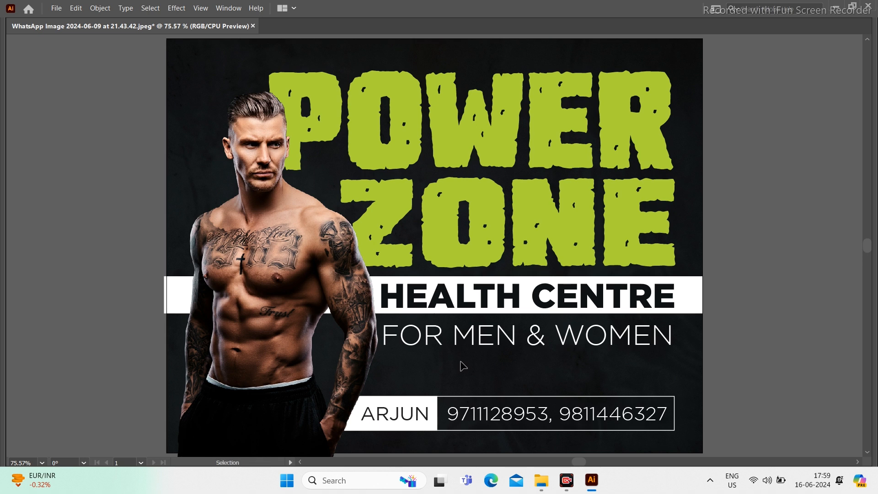
key("alt+v")
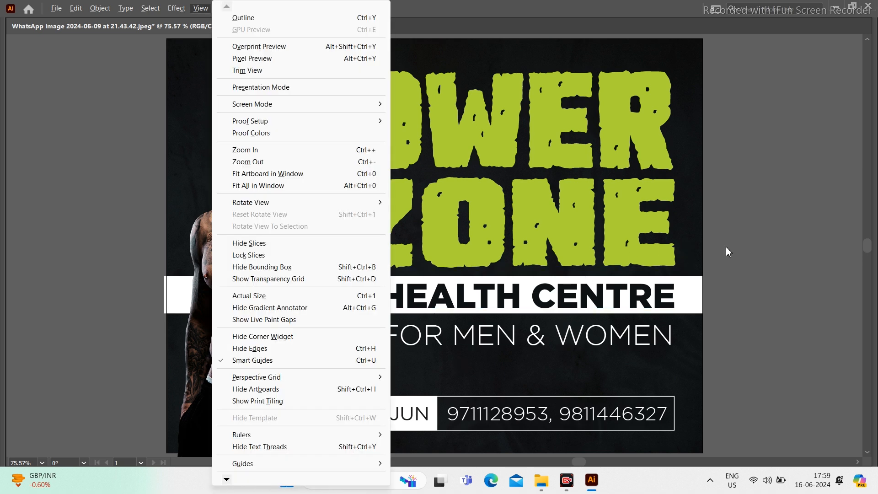
key("Return")
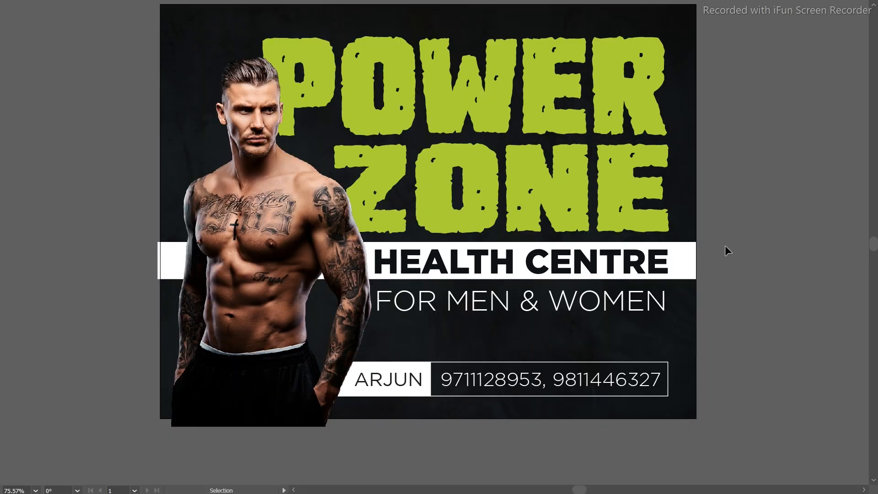